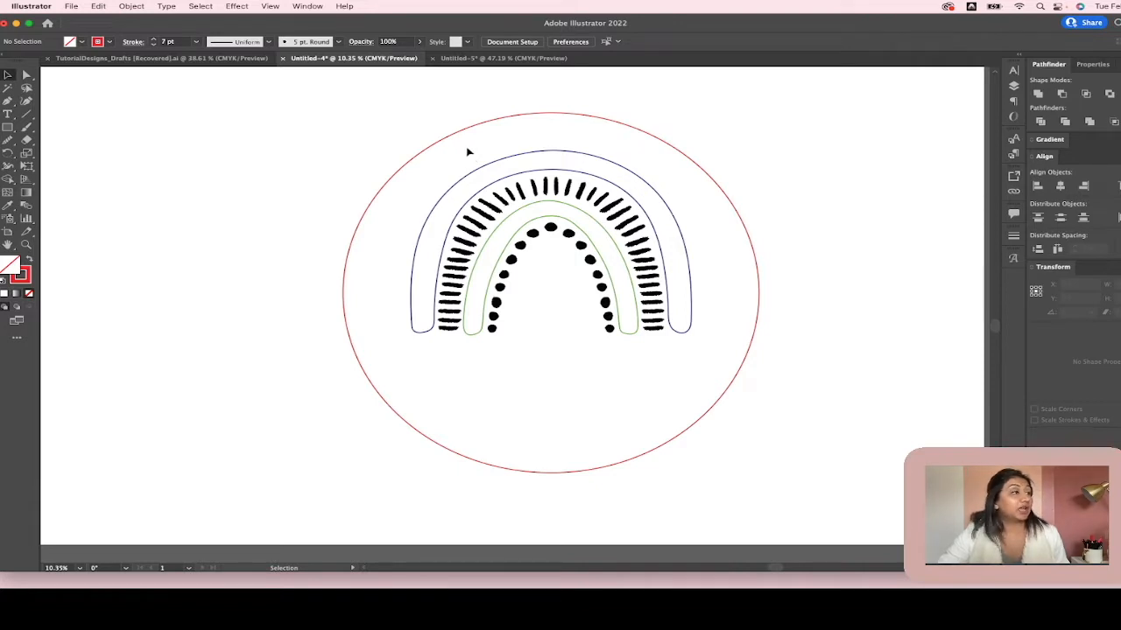
Move the complete rainbow artwork down so it sits near the middle of the red ellipse.
left_click_drag(619, 357, 619, 357)
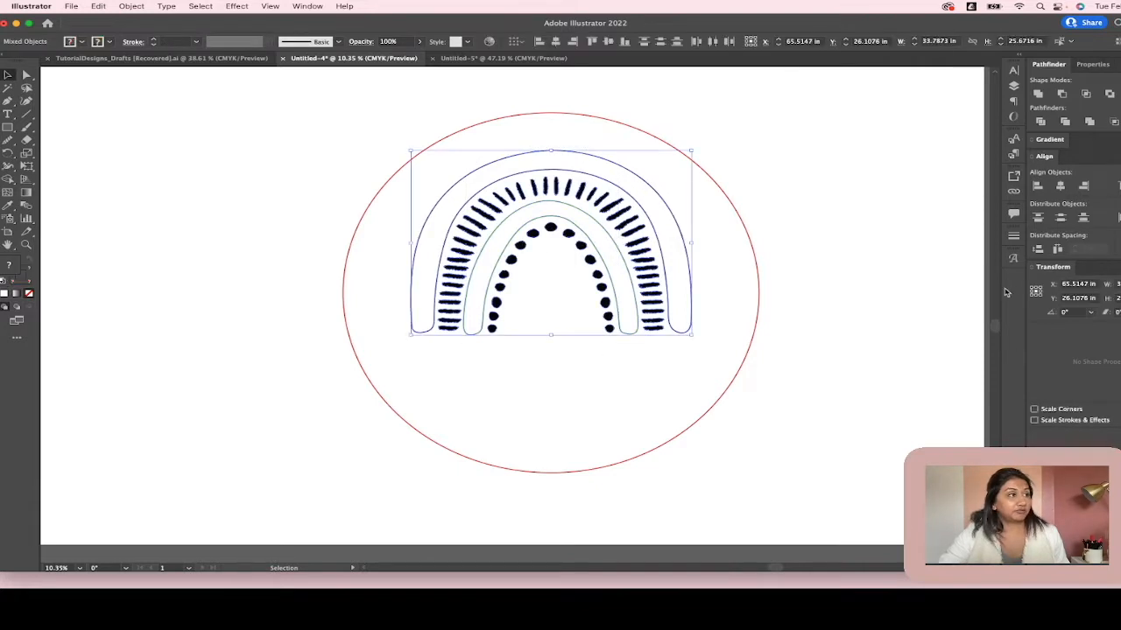
left_click(440, 136)
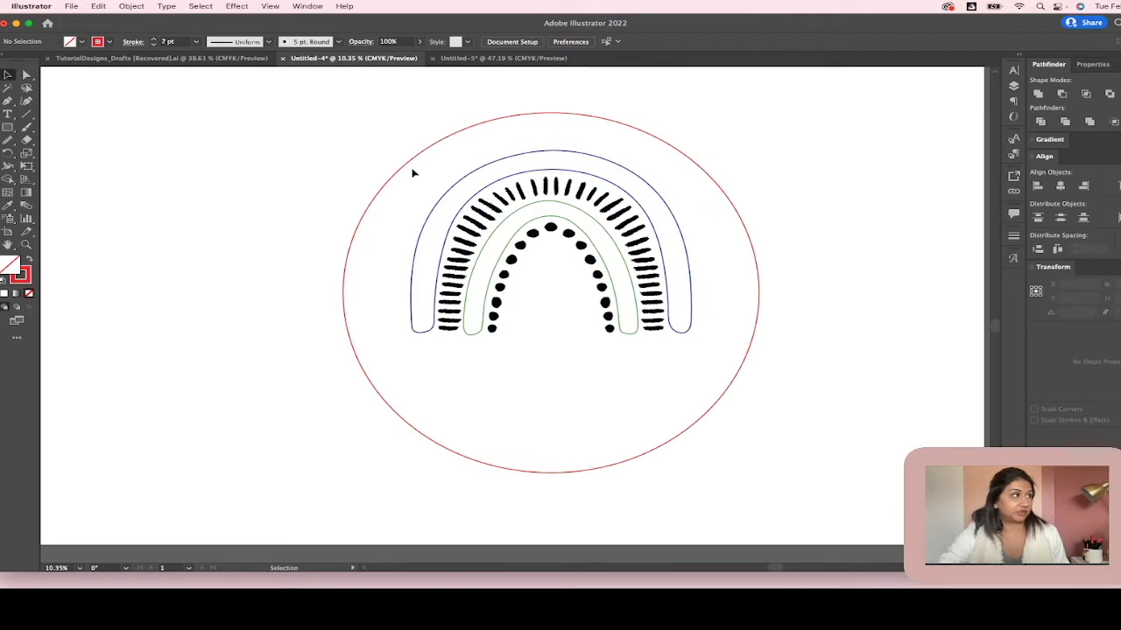
left_click_drag(452, 164, 656, 352)
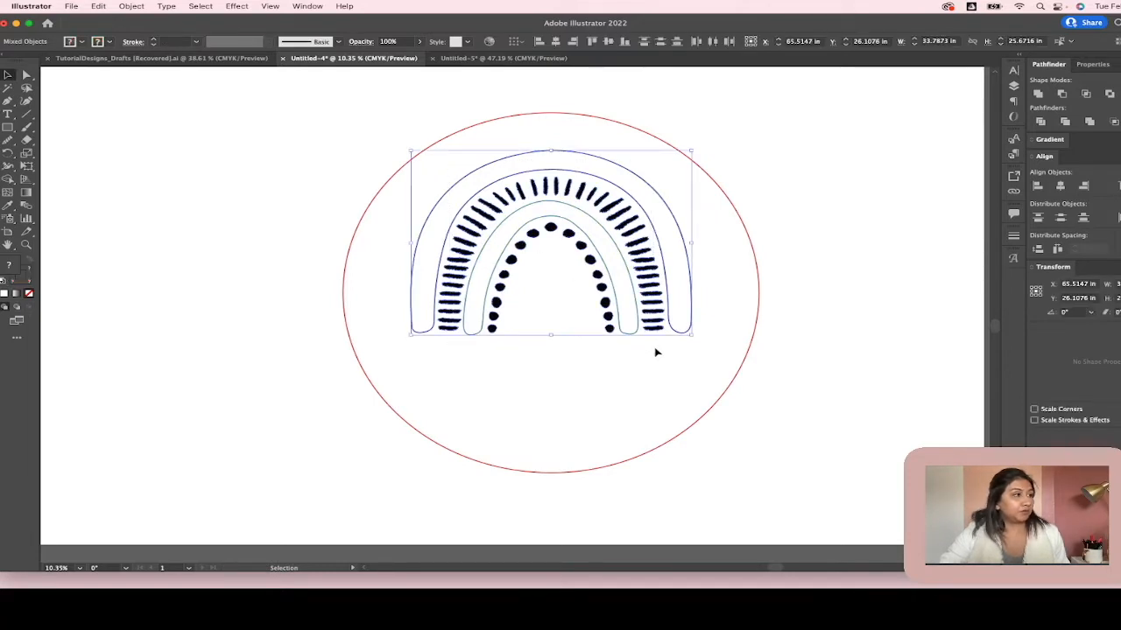
left_click(553, 200)
left_click_drag(538, 151, 623, 287)
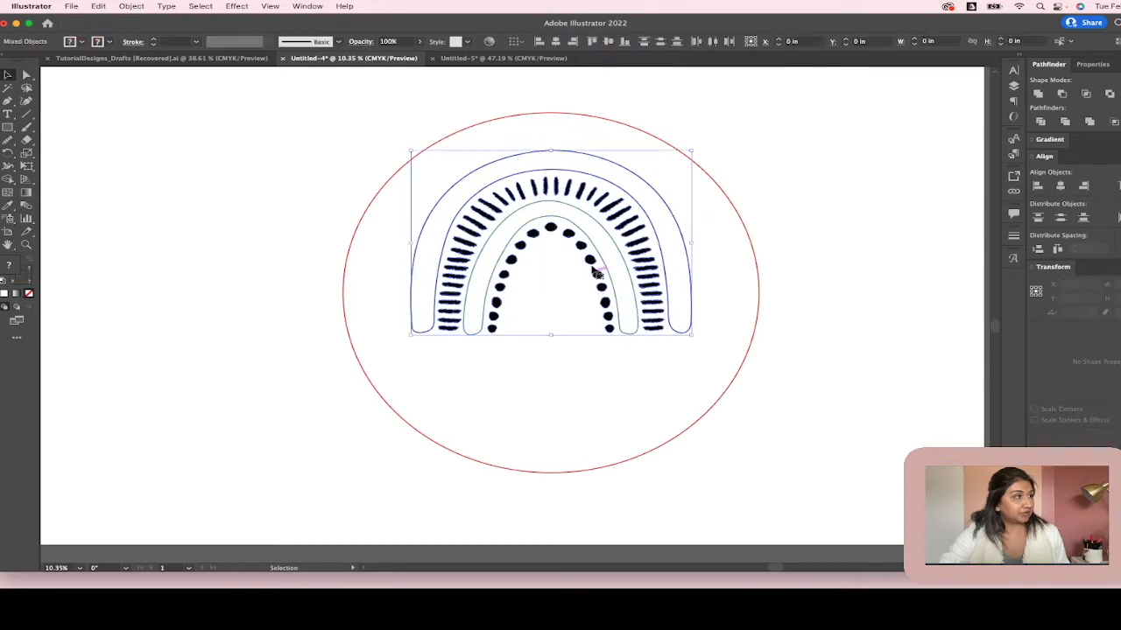
left_click_drag(548, 195, 556, 236)
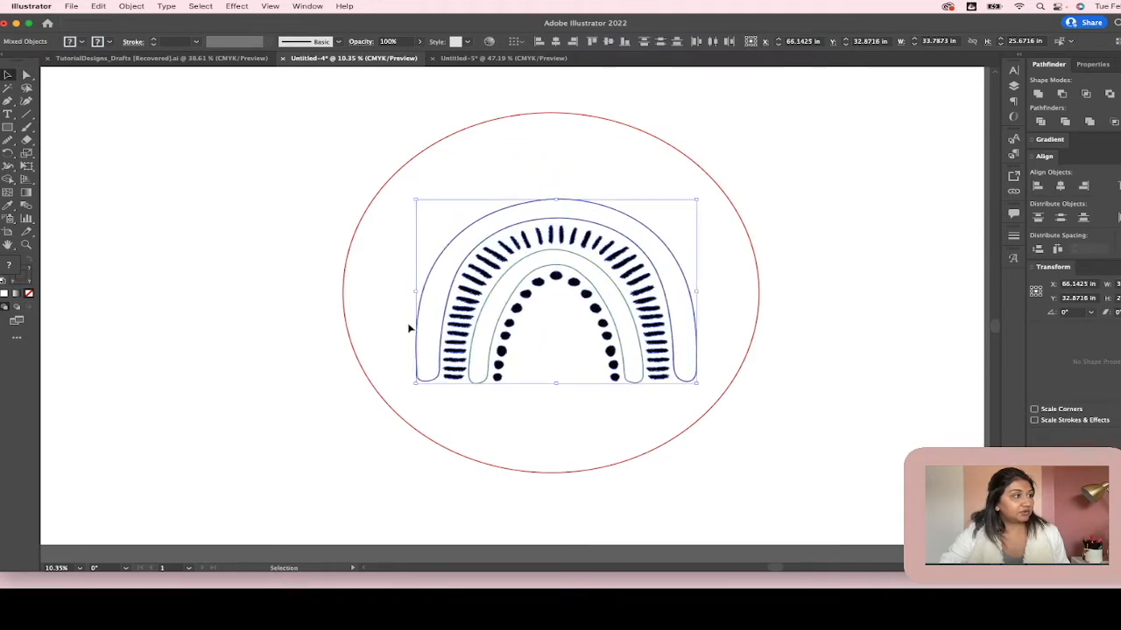
left_click(376, 364)
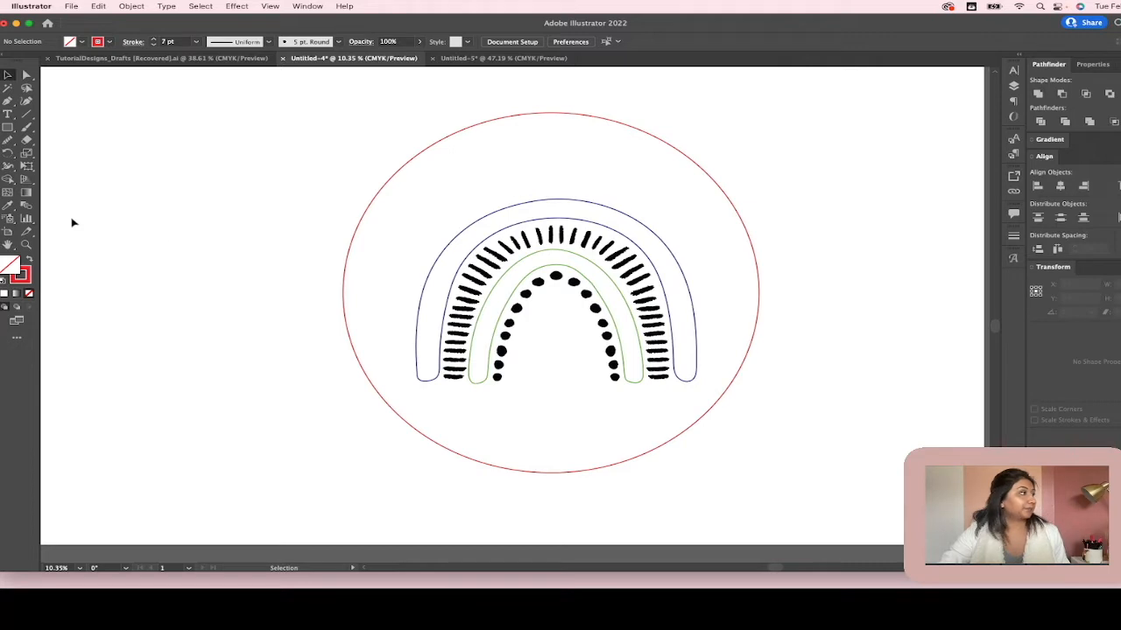
Duplicate the outer blue arch and place the copy on the empty artboard area left of the red ellipse.
left_click(503, 210)
left_click(537, 253)
left_click(524, 206)
left_click(524, 204)
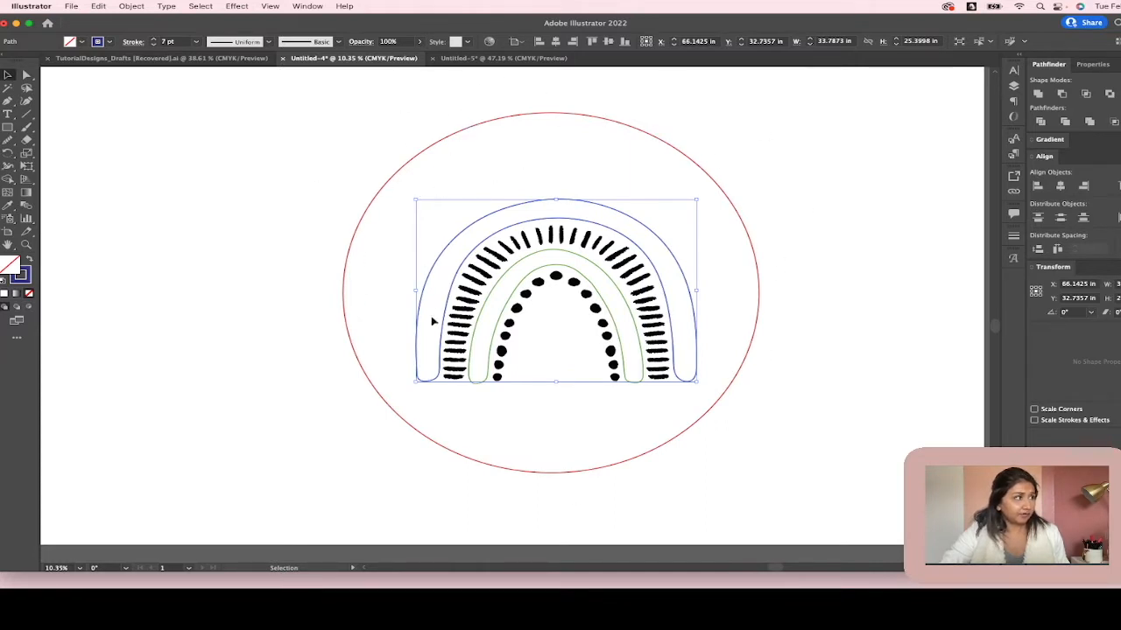
left_click(469, 184)
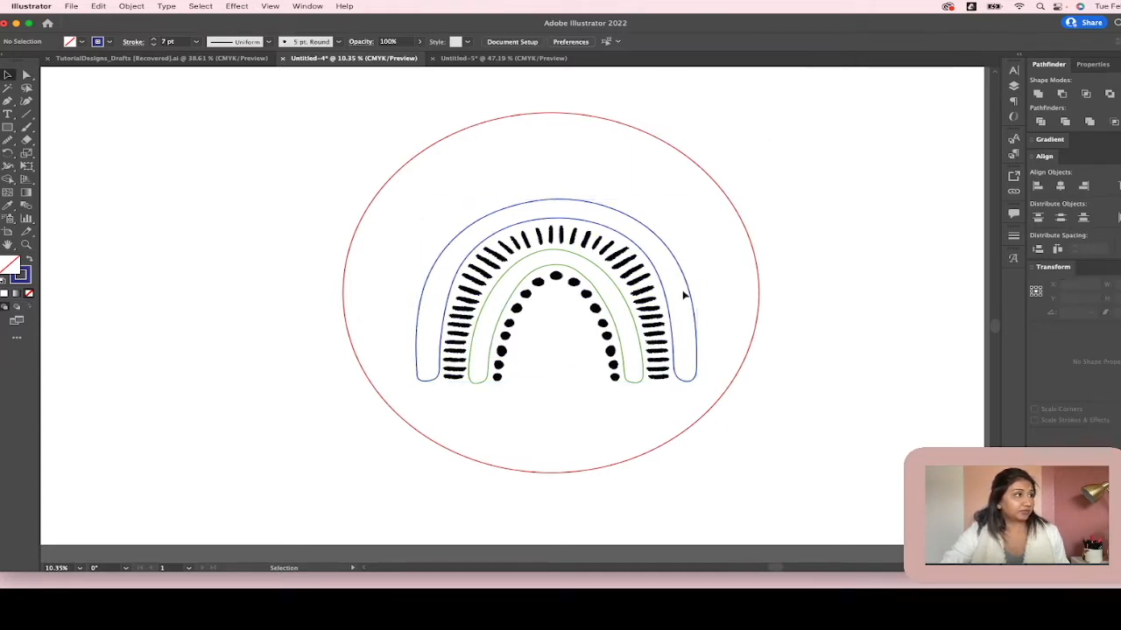
left_click(496, 212)
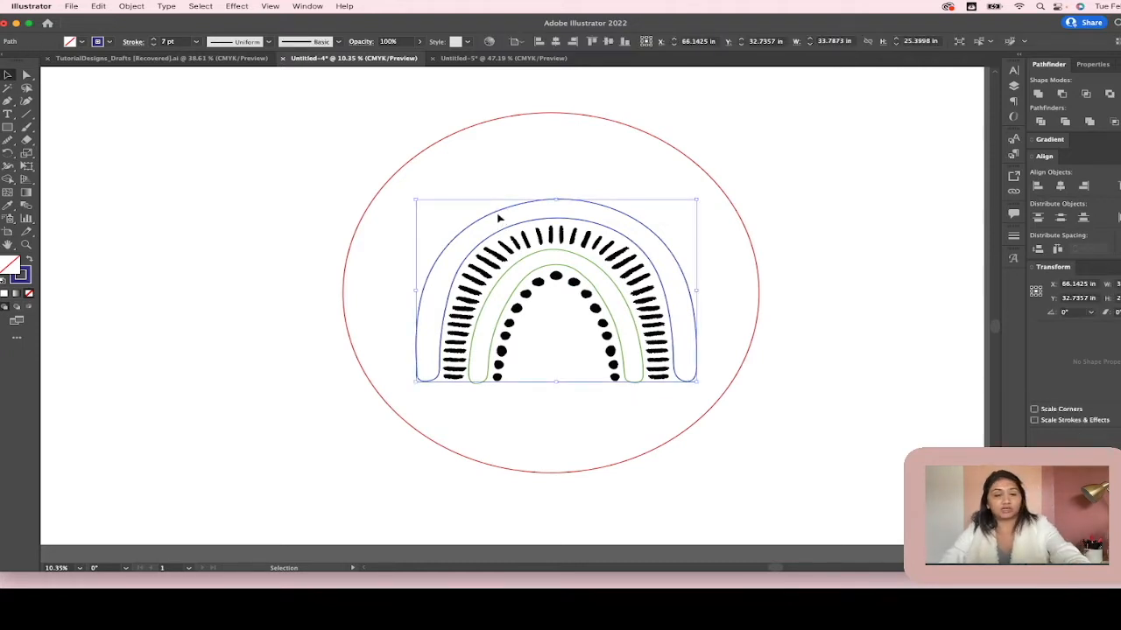
left_click_drag(509, 214, 480, 239)
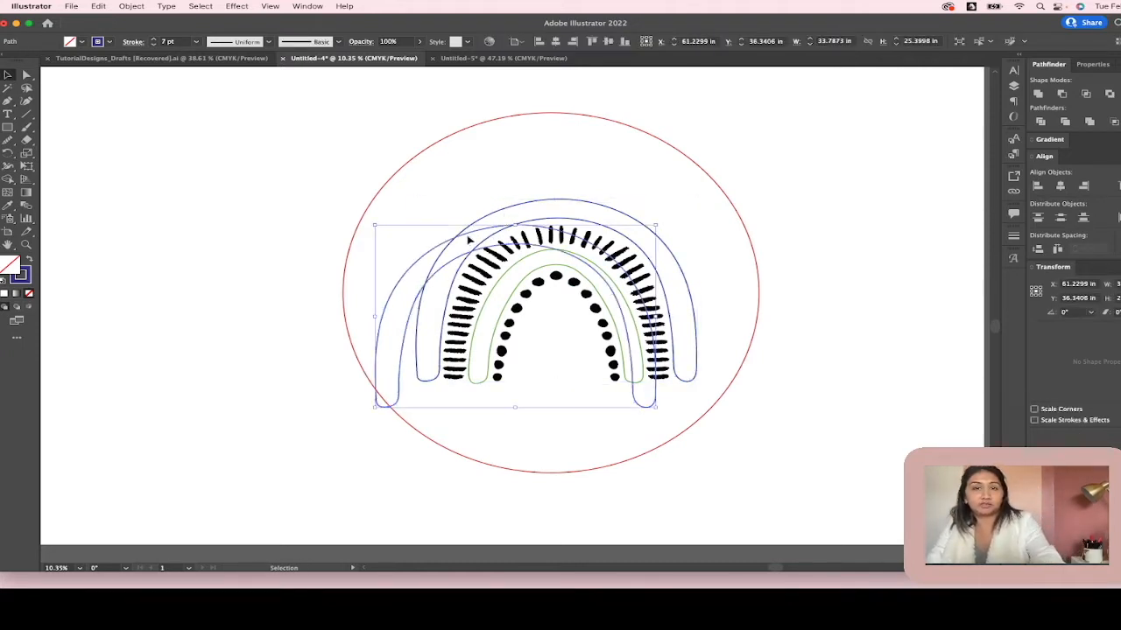
left_click(332, 230)
left_click_drag(406, 276, 112, 208)
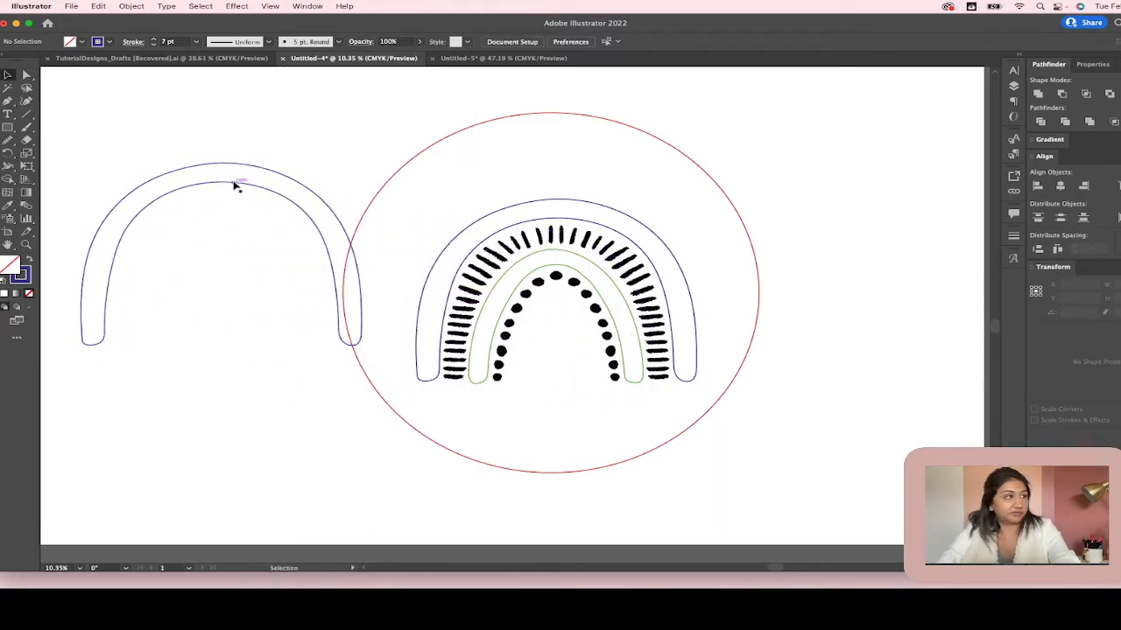
scroll(236, 186, "left", 2)
left_click_drag(257, 161, 217, 189)
Create type along the outline of the copied arch with the Type on a Path tool, starting on its outer left leg.
left_click(8, 116)
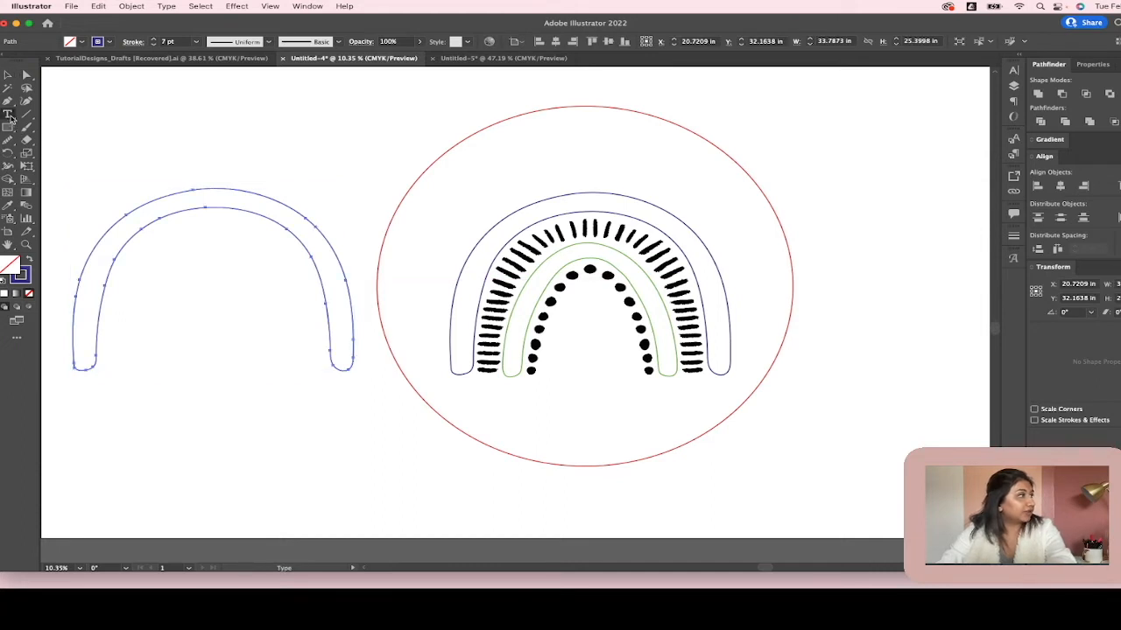
right_click(8, 116)
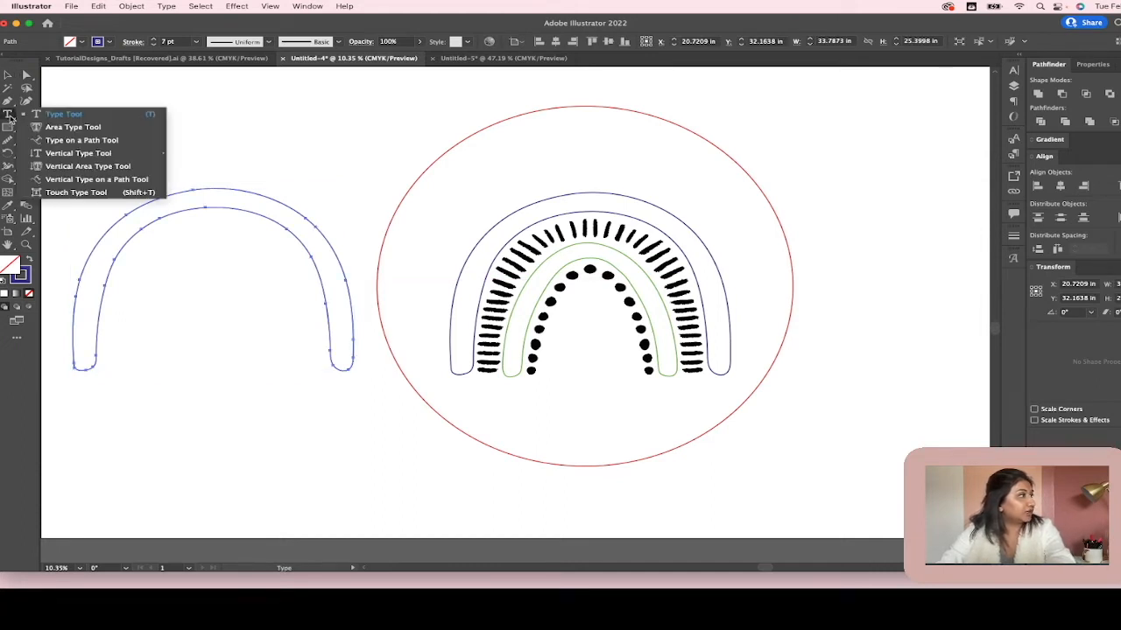
left_click(62, 141)
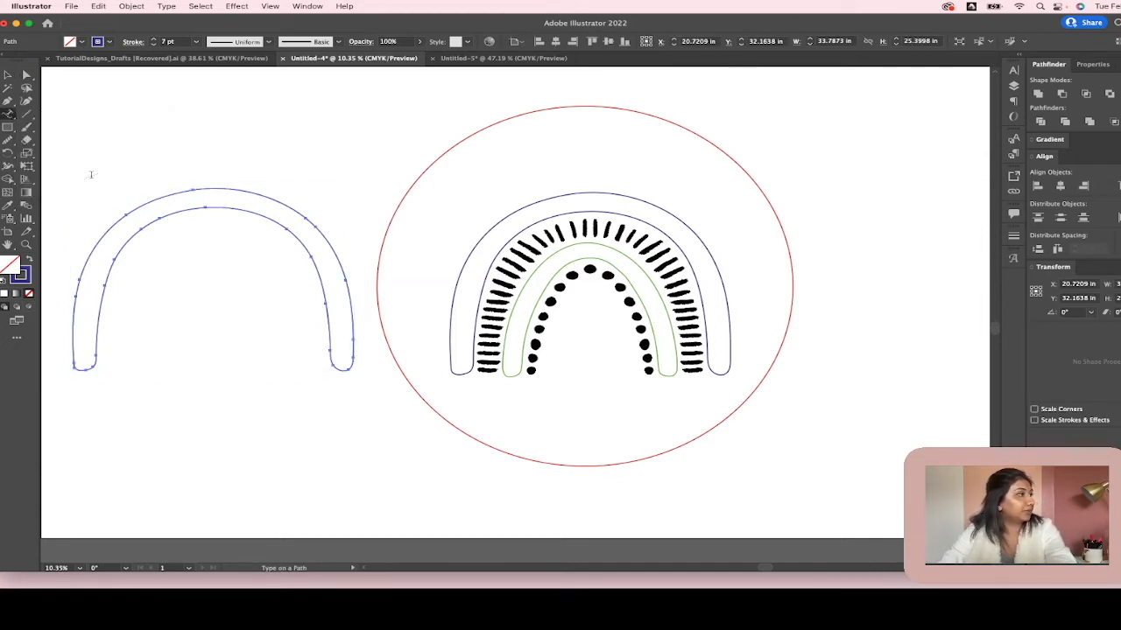
left_click(76, 296)
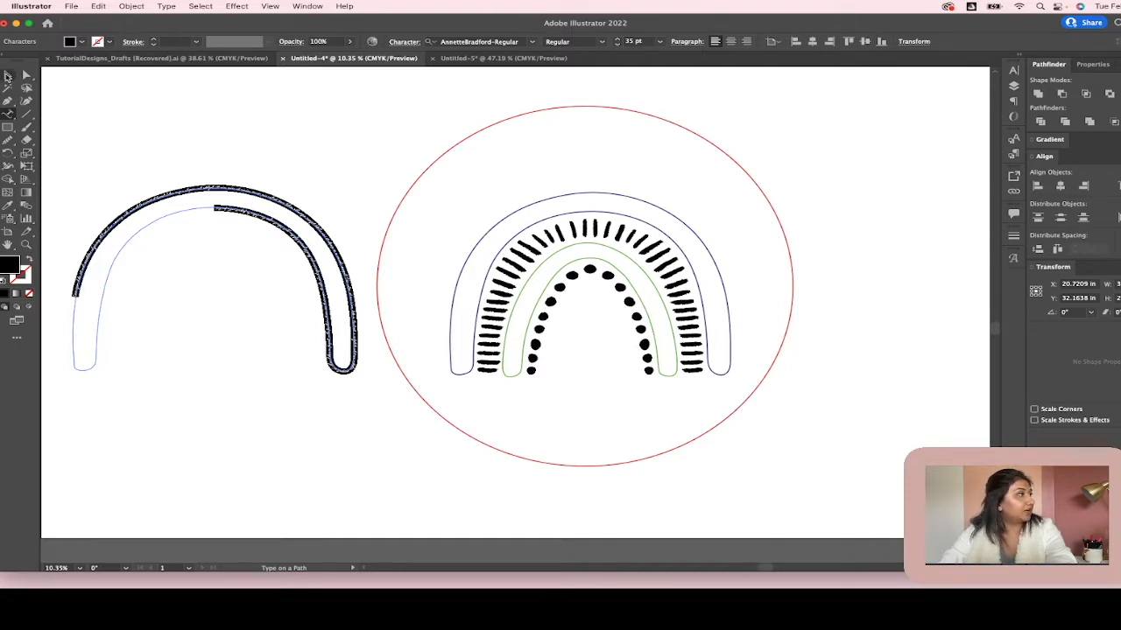
scroll(192, 199, "left", 1)
scroll(193, 198, "up", 5)
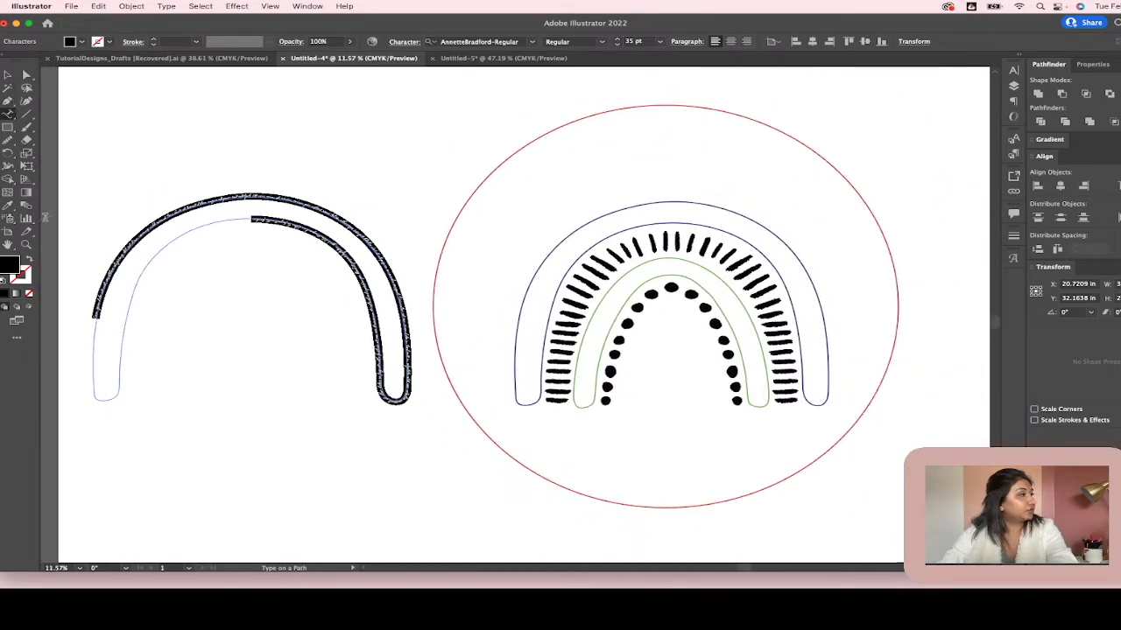
key("Escape")
Select the path text on the copied arch and nudge its start bracket slightly along the left leg.
left_click(95, 312)
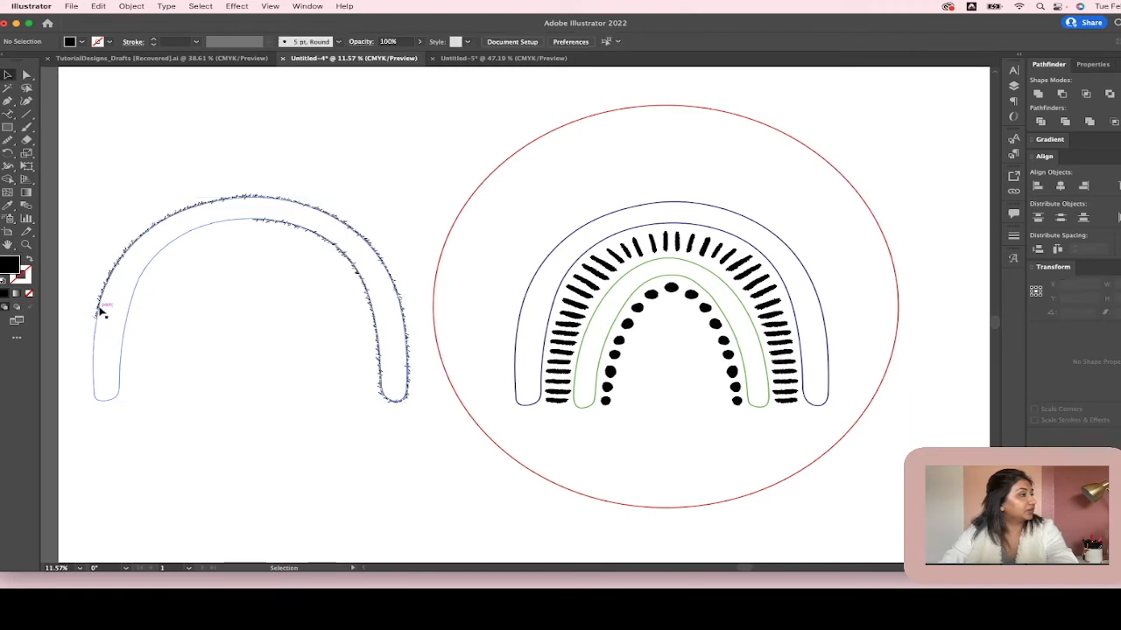
scroll(105, 317, "left", 1)
left_click(109, 319)
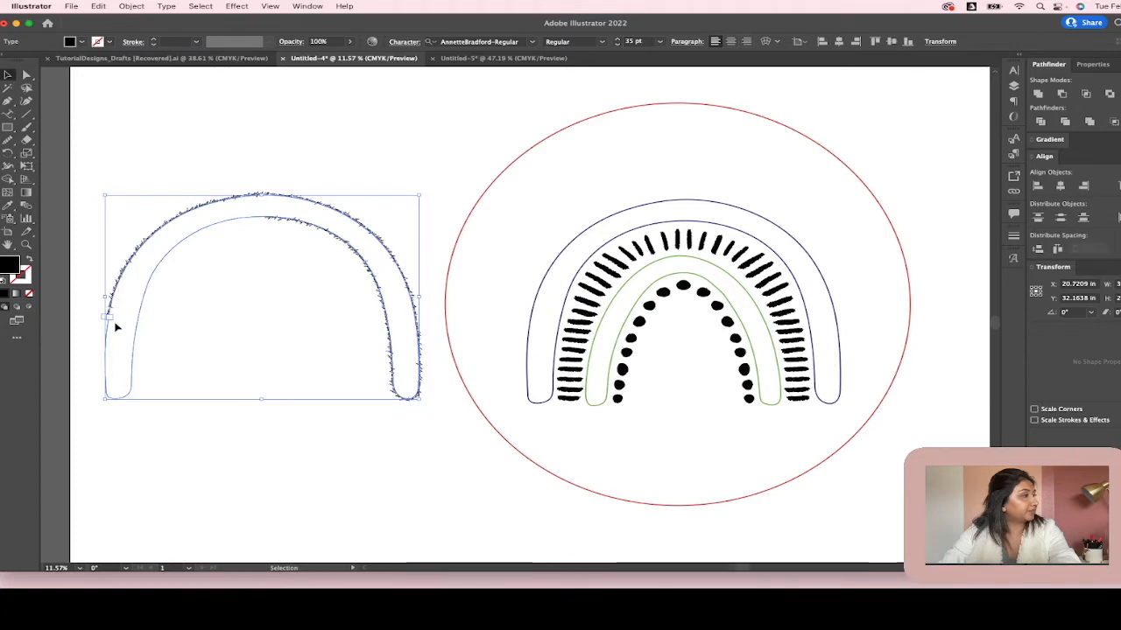
scroll(112, 315, "left", 1)
scroll(114, 321, "up", 3)
scroll(118, 327, "up", 12)
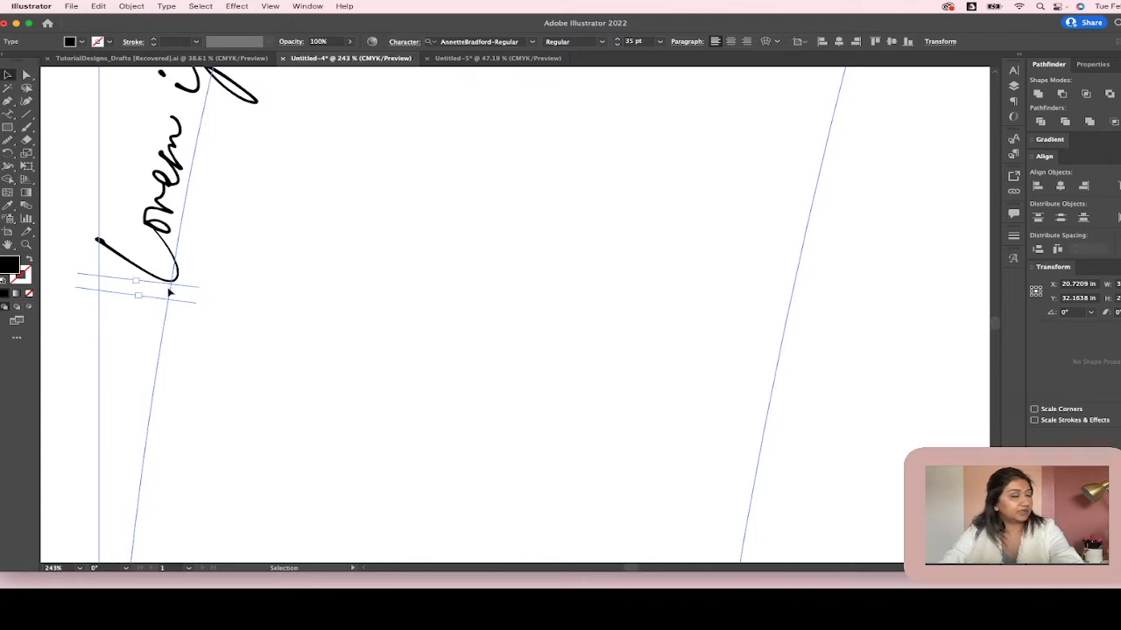
key("a")
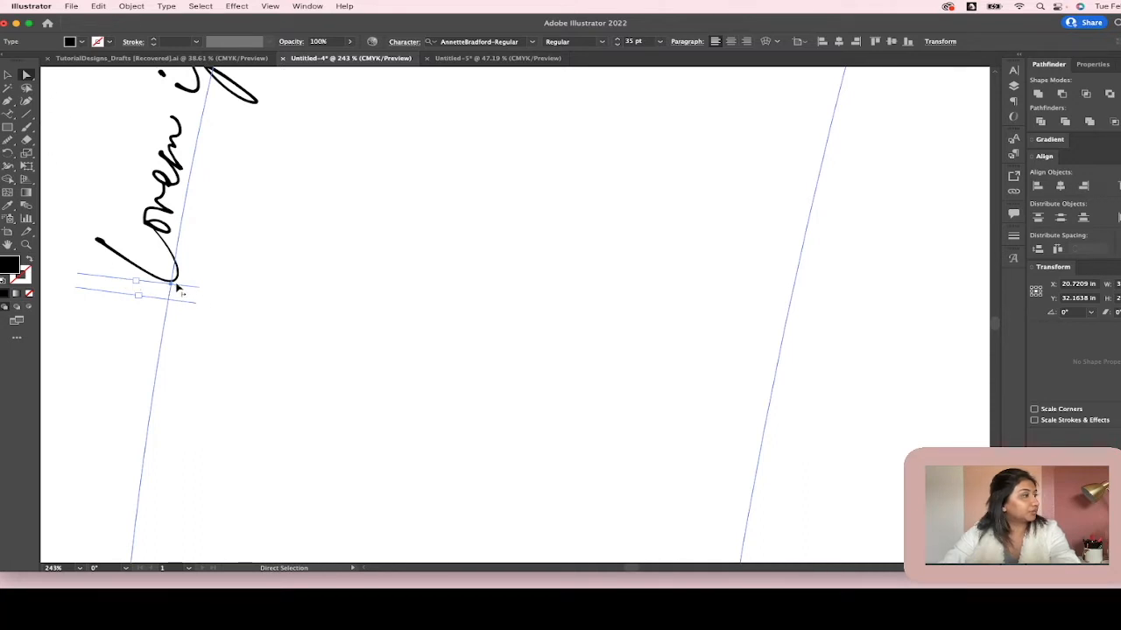
mouse_move(155, 283)
left_mouse_down()
mouse_move(132, 408)
mouse_move(146, 281)
left_mouse_up()
Slide the end and start brackets of the path text further down the copied arch's outer left leg.
key("t")
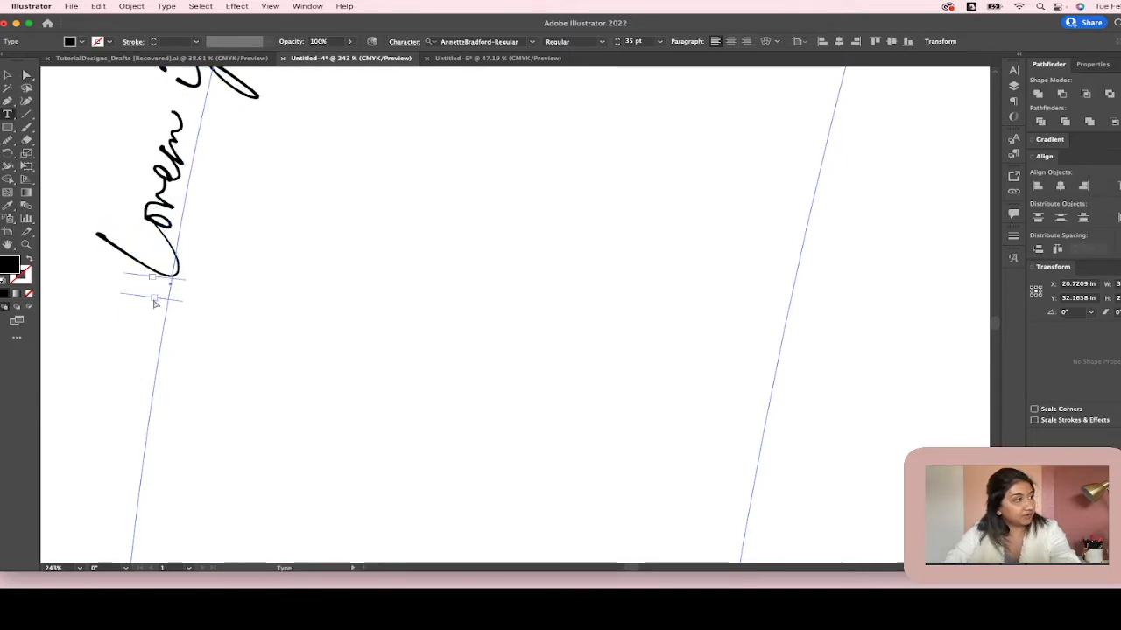
key("v")
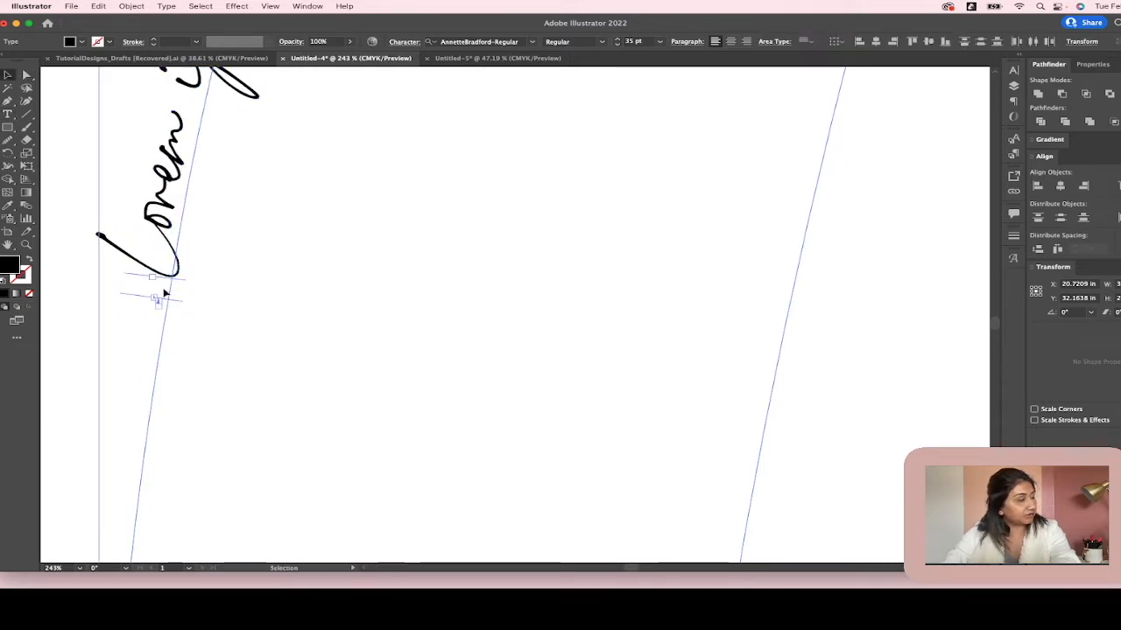
key("a")
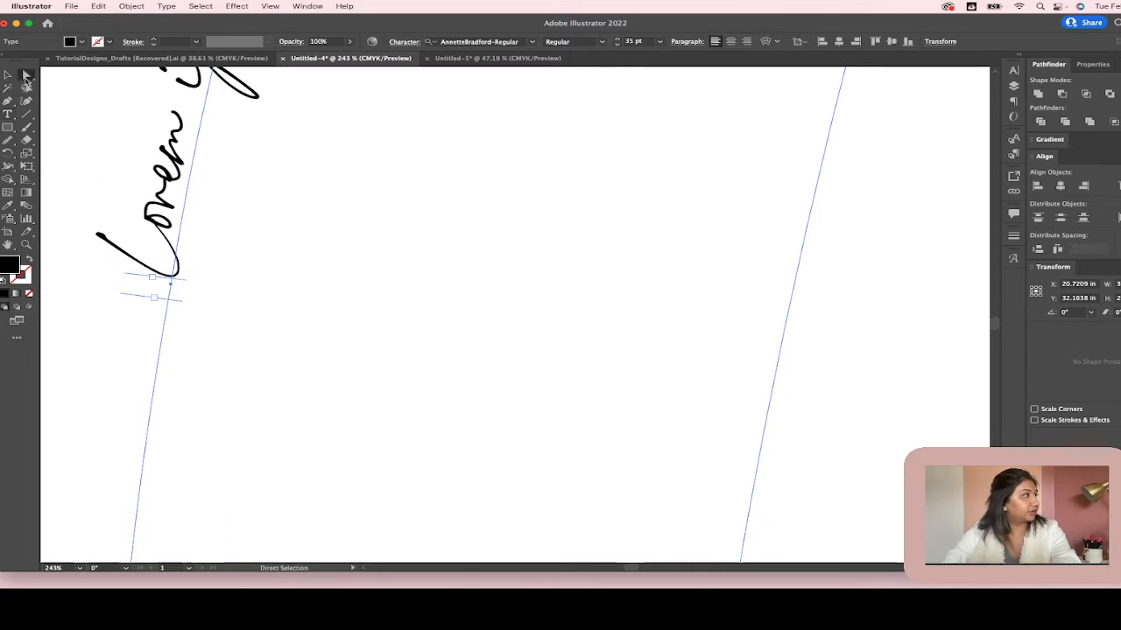
key("v")
left_click(161, 299)
key("a")
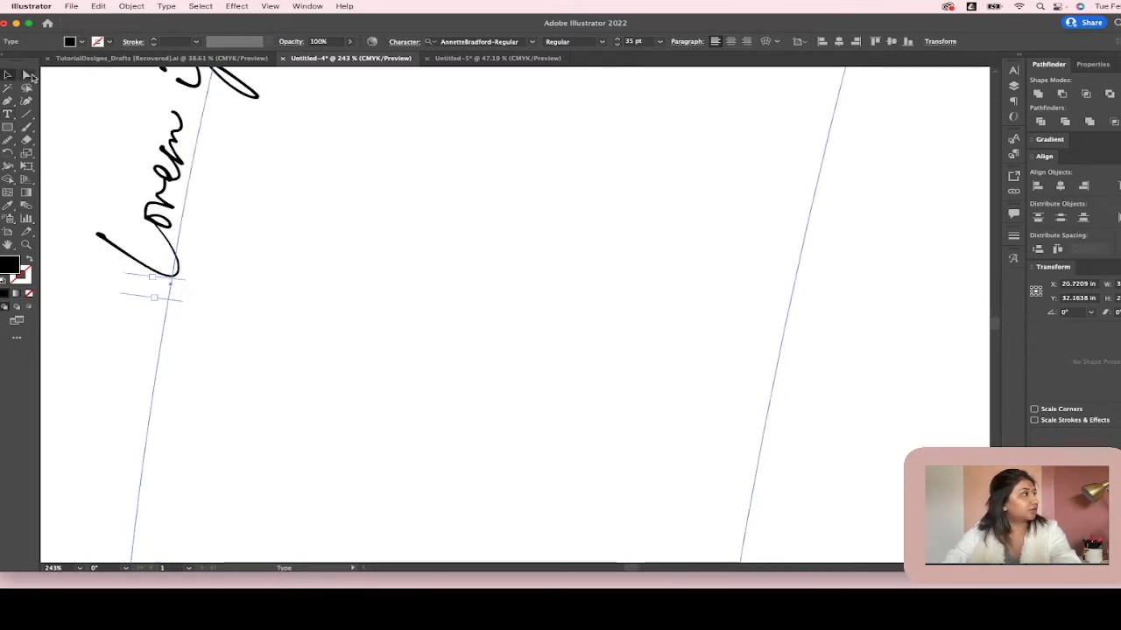
left_click_drag(162, 303, 132, 560)
left_click_drag(154, 278, 126, 490)
scroll(390, 420, "down", 6)
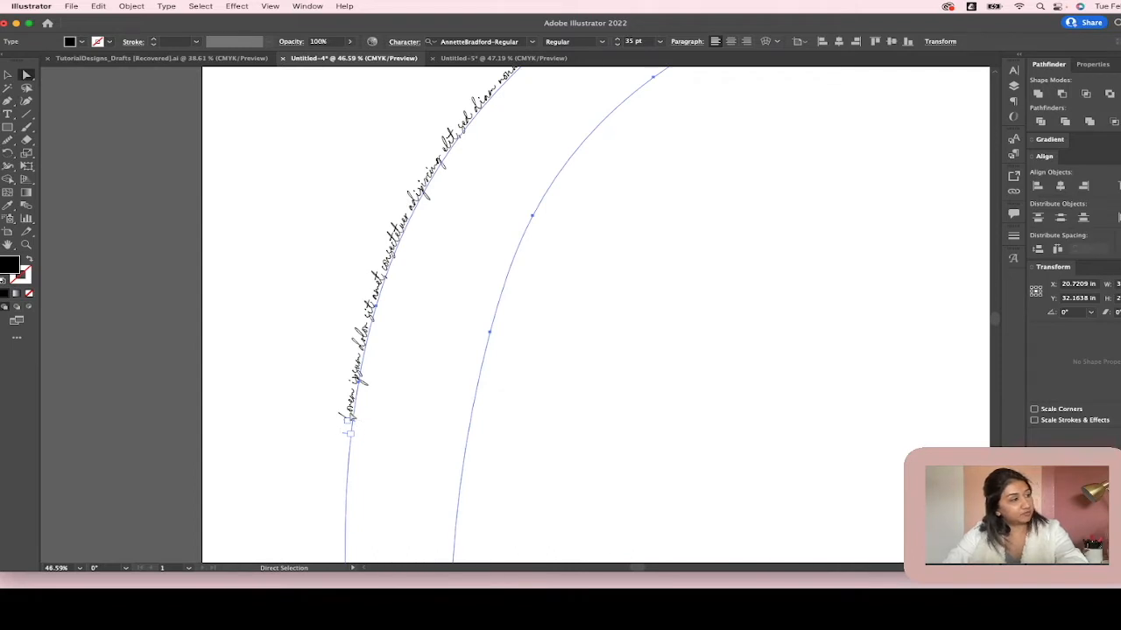
Delete all the Lorem ipsum placeholder text running along the copied arch.
key("t")
left_click(355, 427)
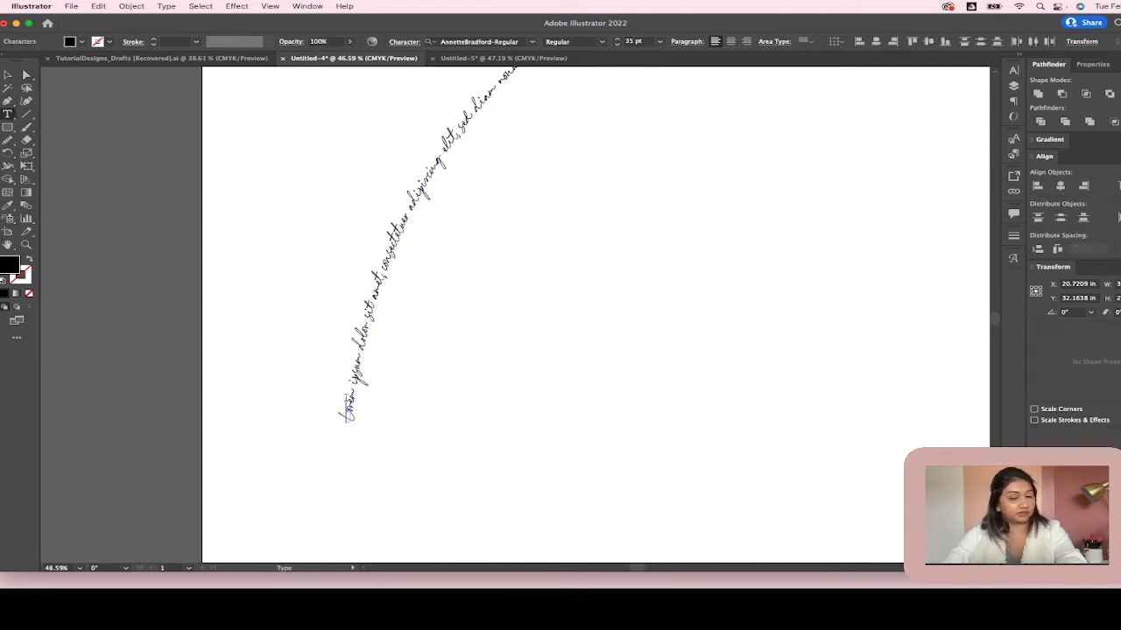
left_click(7, 74)
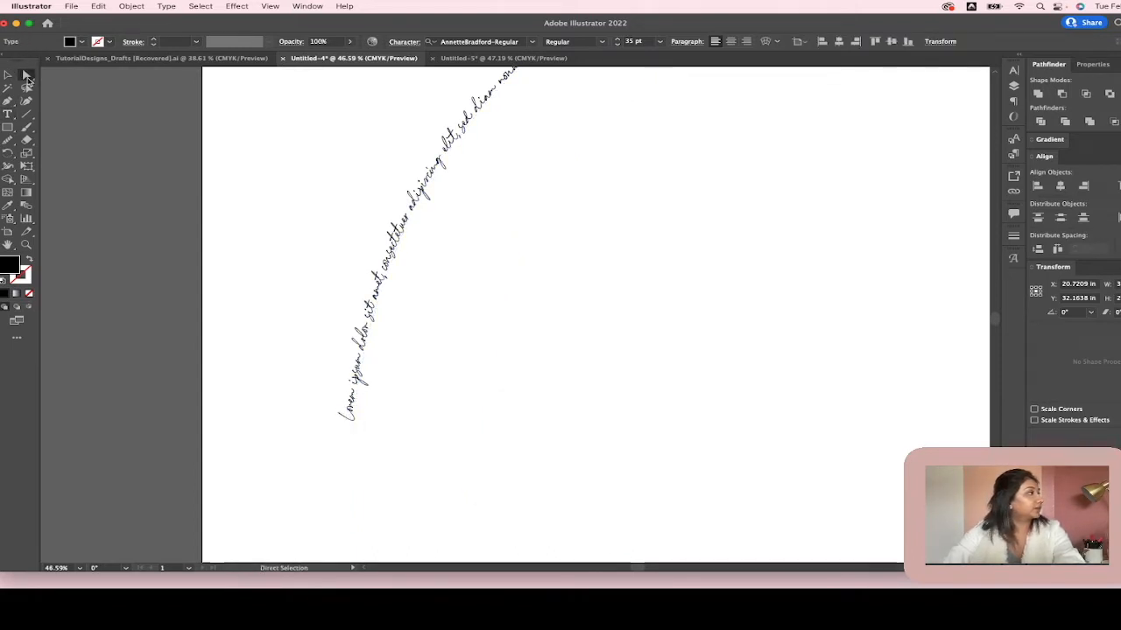
double_click(359, 365)
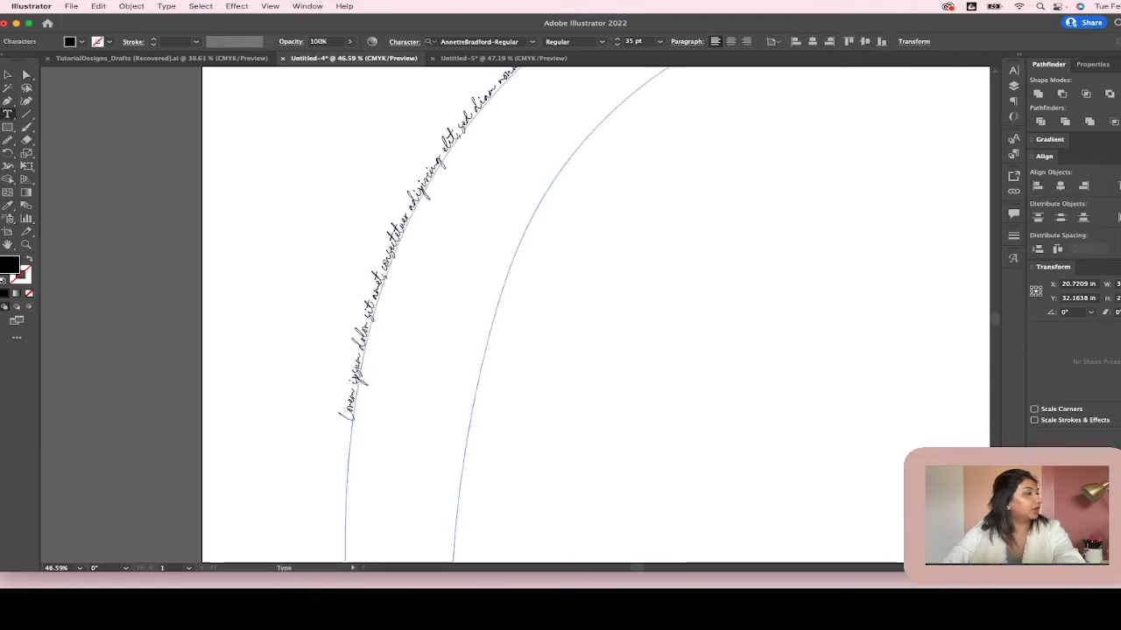
left_click_drag(355, 426, 995, 419)
scroll(994, 420, "down", 3)
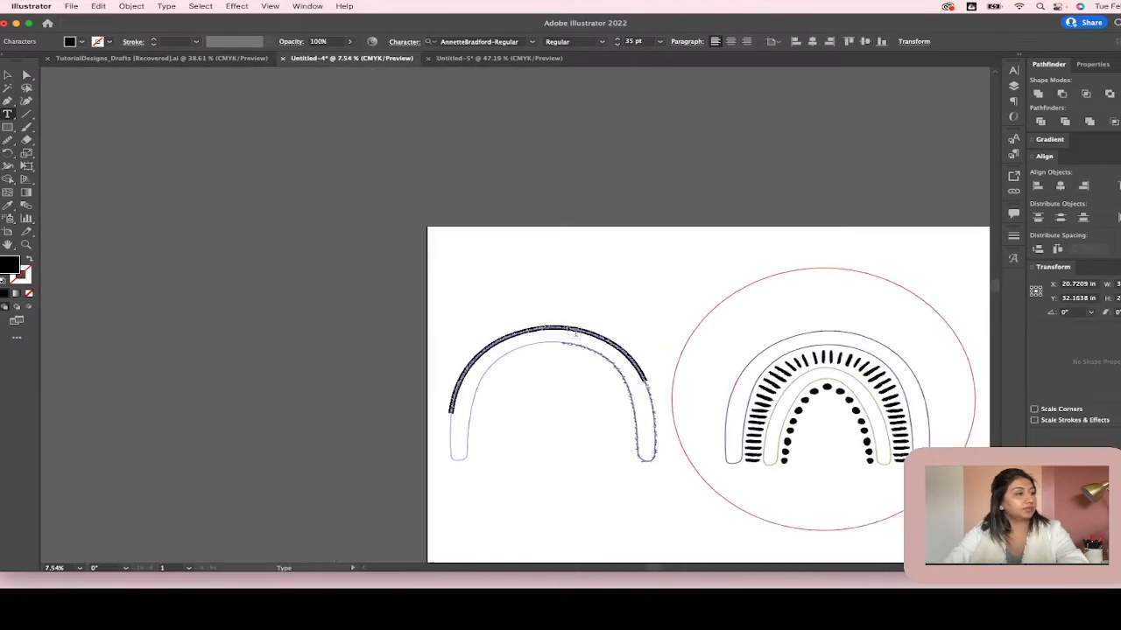
scroll(570, 324, "up", 5)
scroll(673, 207, "up", 1)
key("Escape")
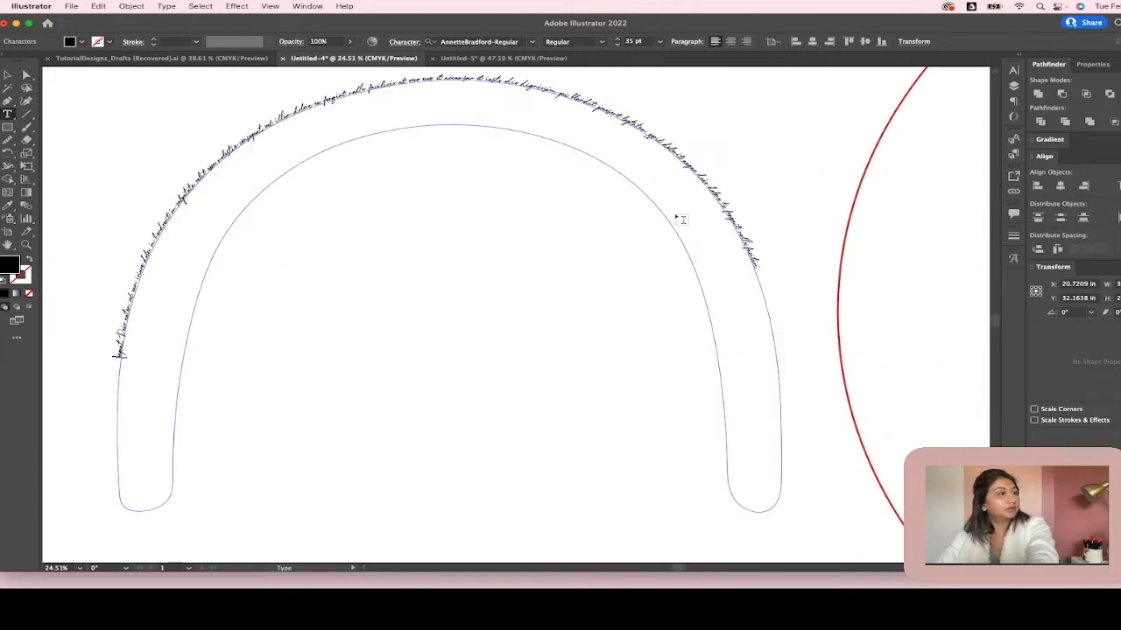
left_click_drag(120, 354, 761, 262)
key("BackSpace")
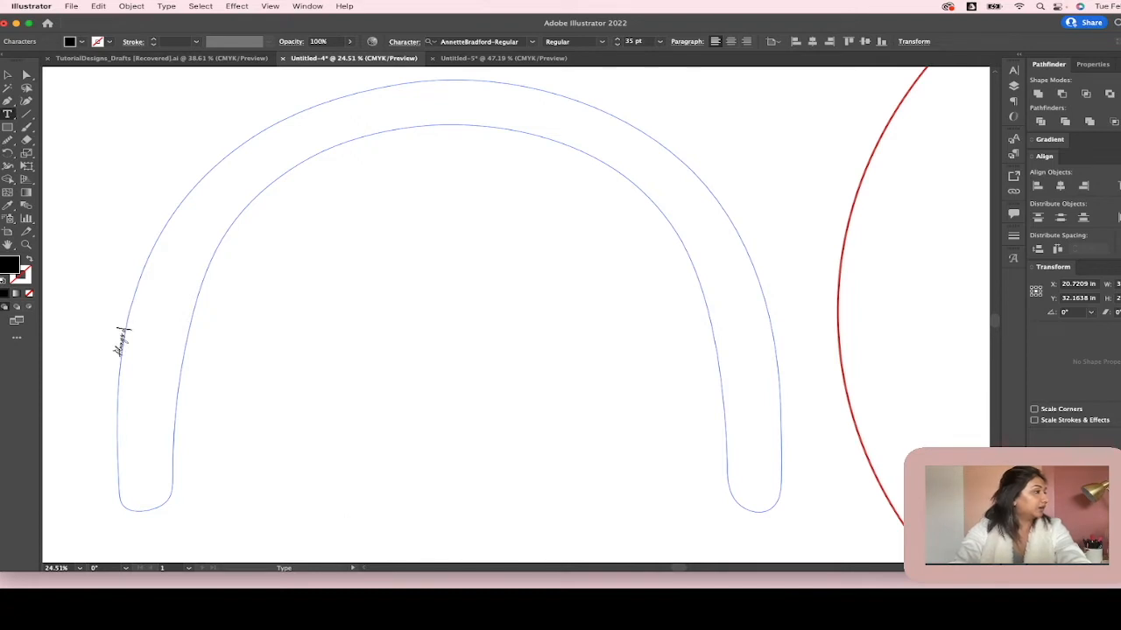
Enter the phrase "Always chase rainbows" as the text along the copied arch.
type("good")
key("BackSpace")
key("BackSpace")
key("BackSpace")
key("BackSpace")
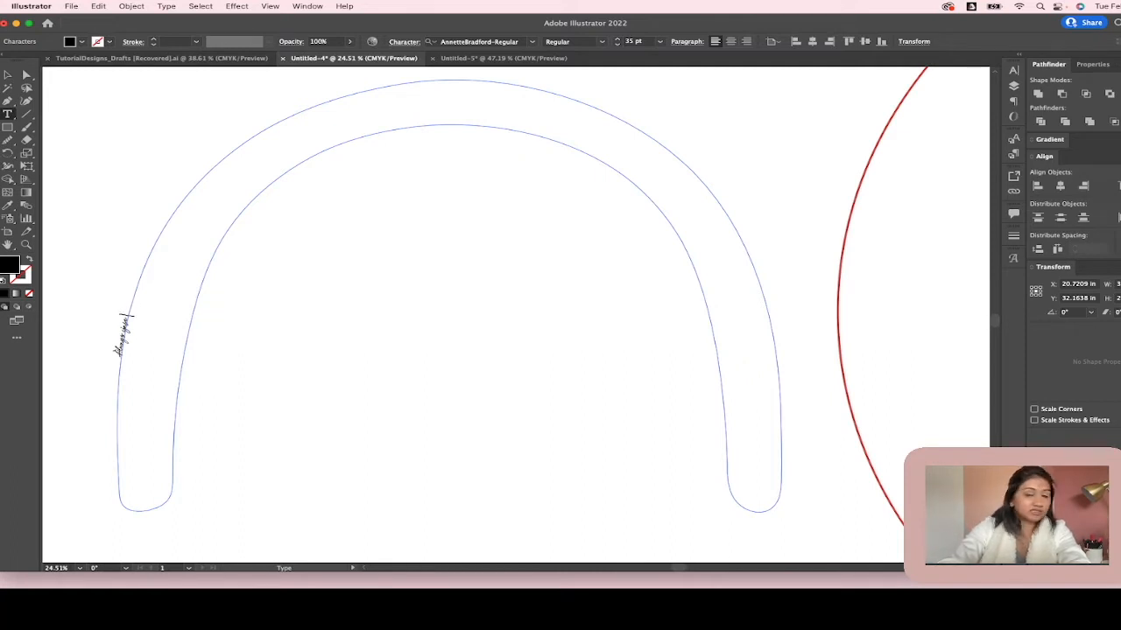
type("in")
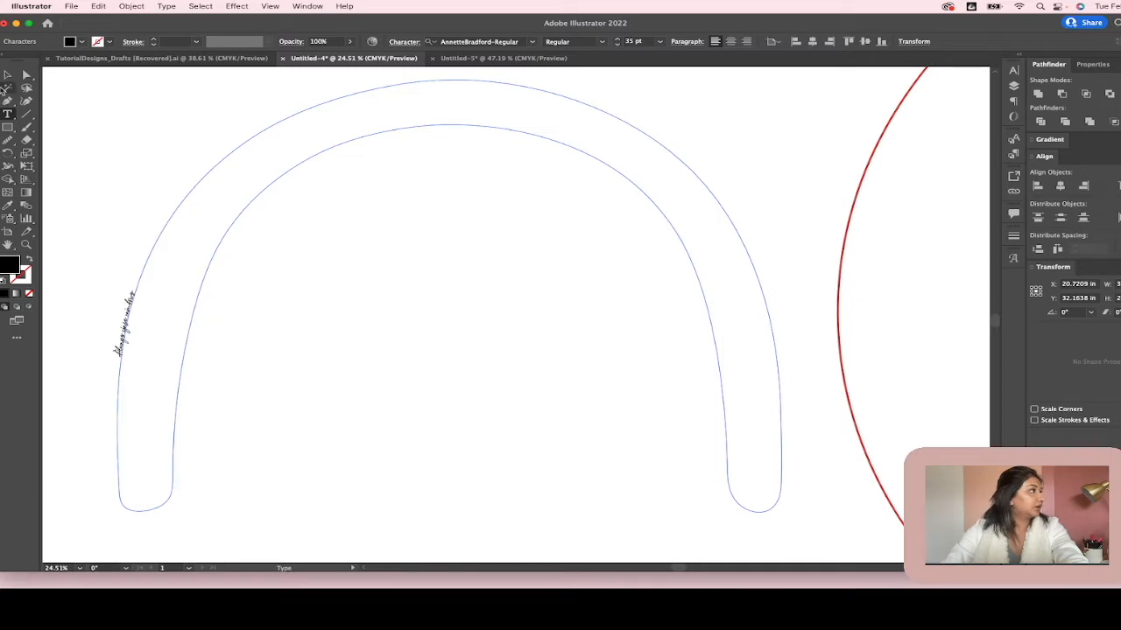
Enlarge the entire phrase on the arch to a font size of 105 pt.
left_click_drag(135, 291, 119, 355)
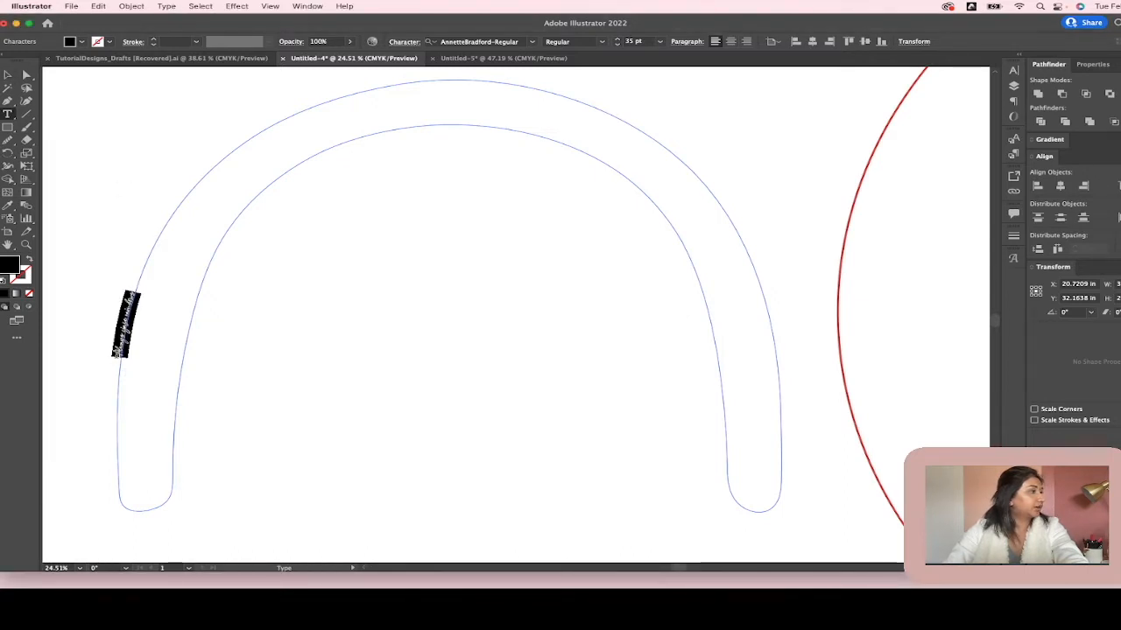
left_click(617, 38)
left_click(618, 39)
left_click(617, 39)
left_click(617, 39)
left_click(618, 39)
left_click(617, 39)
left_click(617, 38)
left_click(617, 39)
left_click(617, 38)
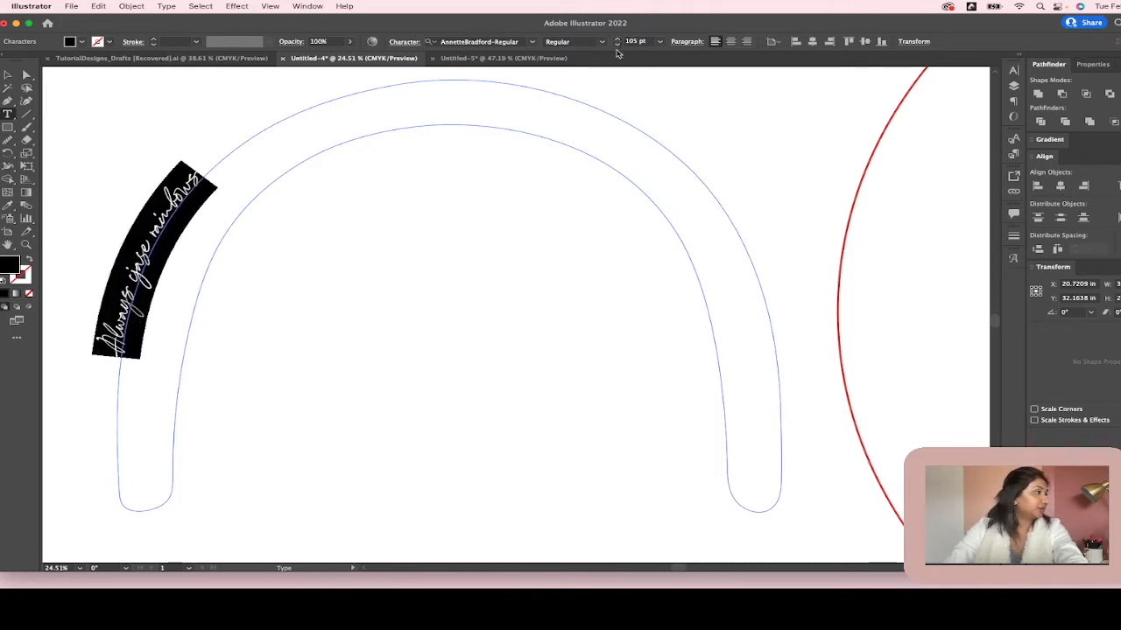
Correct the middle word of the phrase on the arch to "chase".
left_click(146, 269)
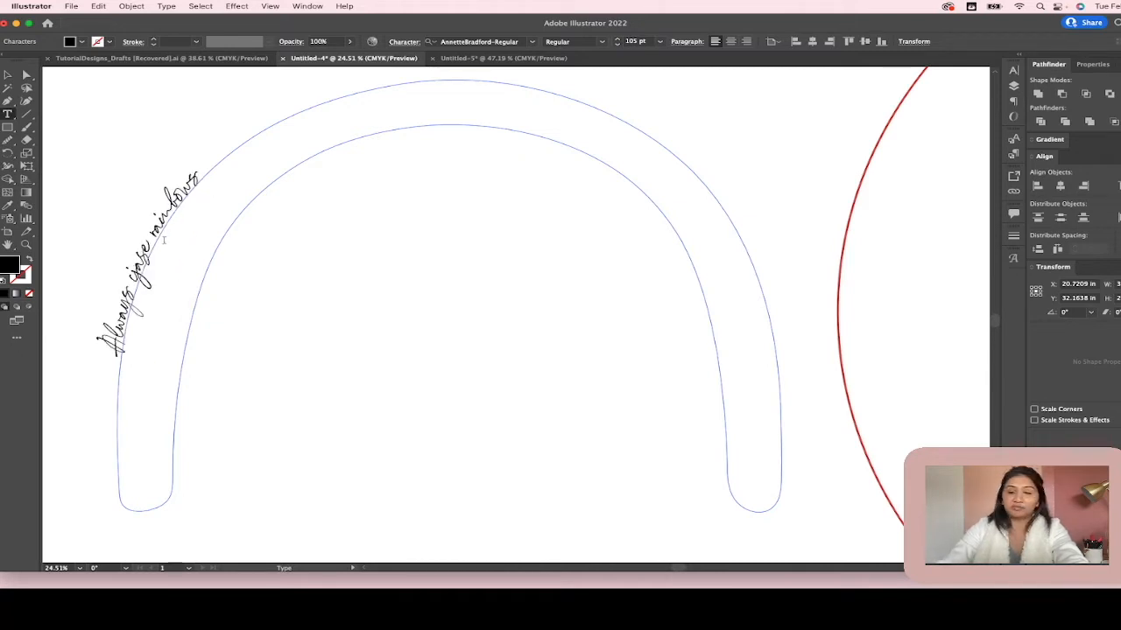
key("BackSpace")
key("BackSpace")
type("chas")
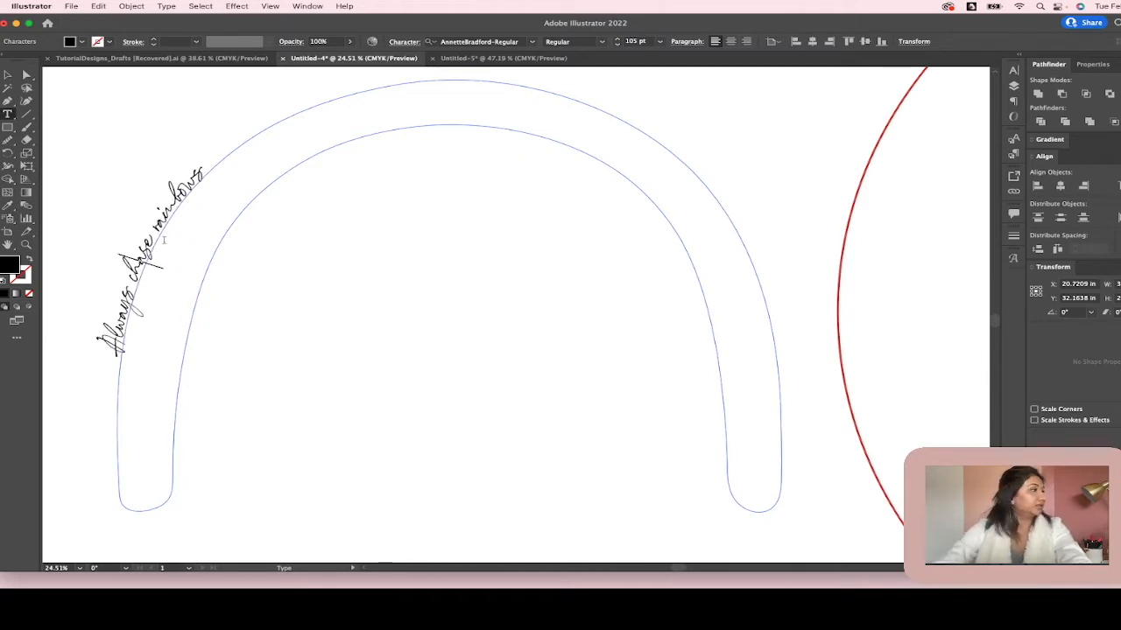
left_click(8, 75)
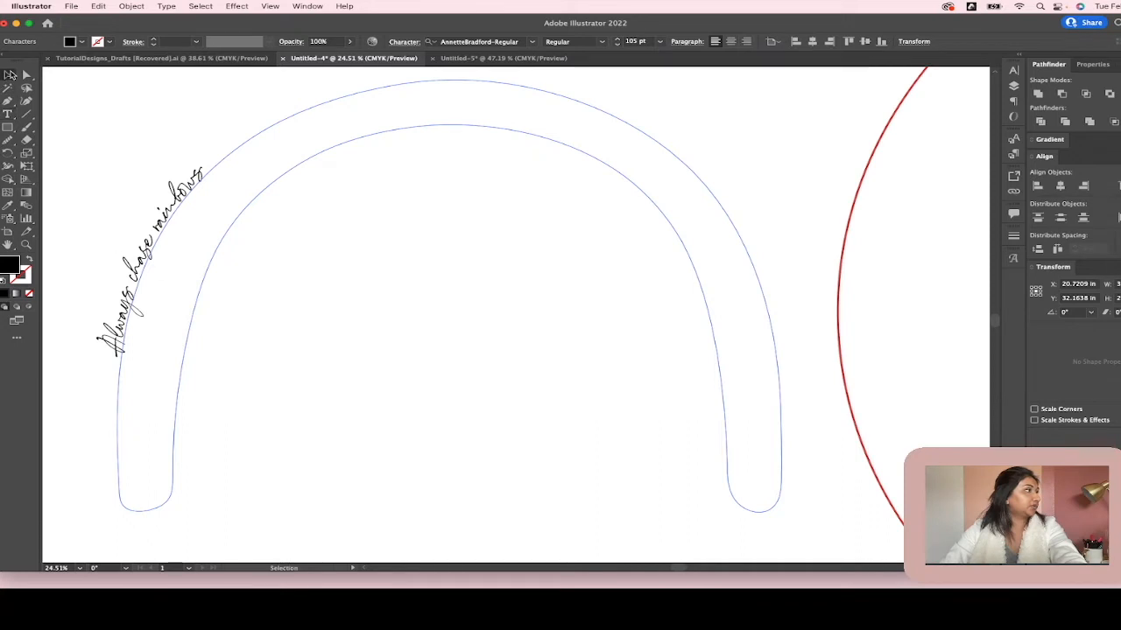
Enlarge the entire phrase "Always chase rainbows" on the arch to a font size of 287 pt.
double_click(206, 175)
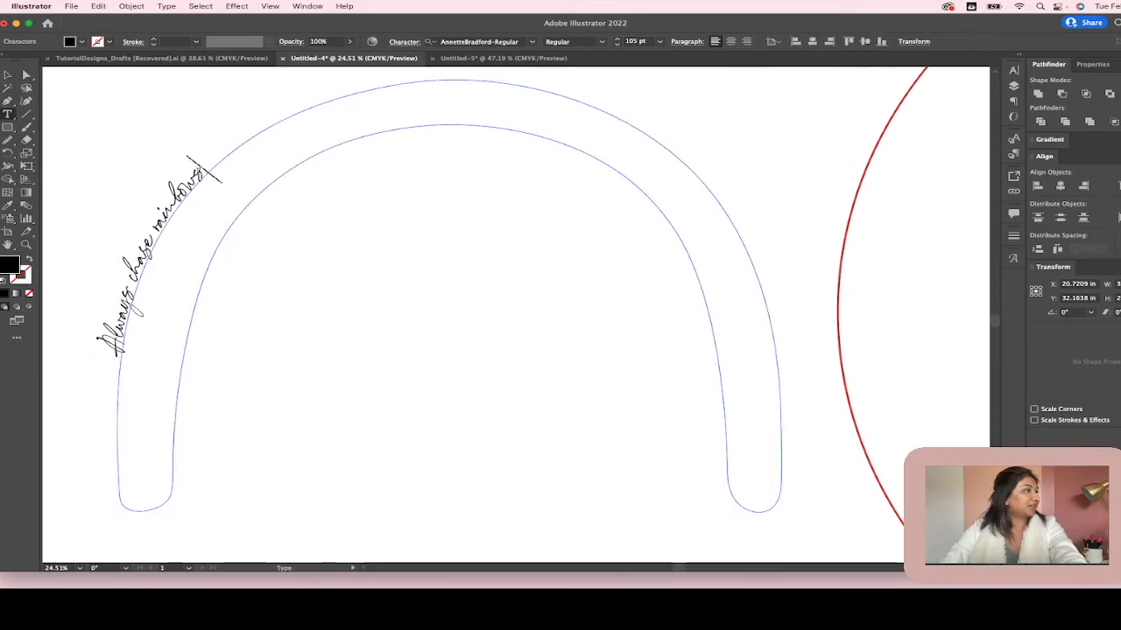
left_click_drag(210, 171, 104, 343)
left_click(208, 171)
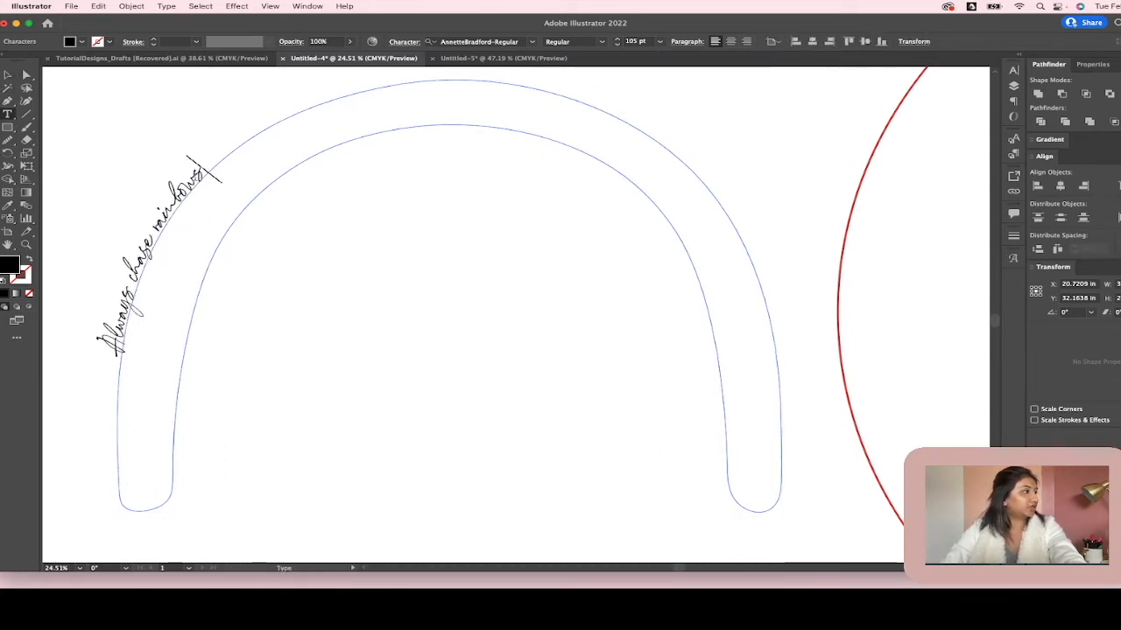
left_click_drag(208, 171, 101, 350)
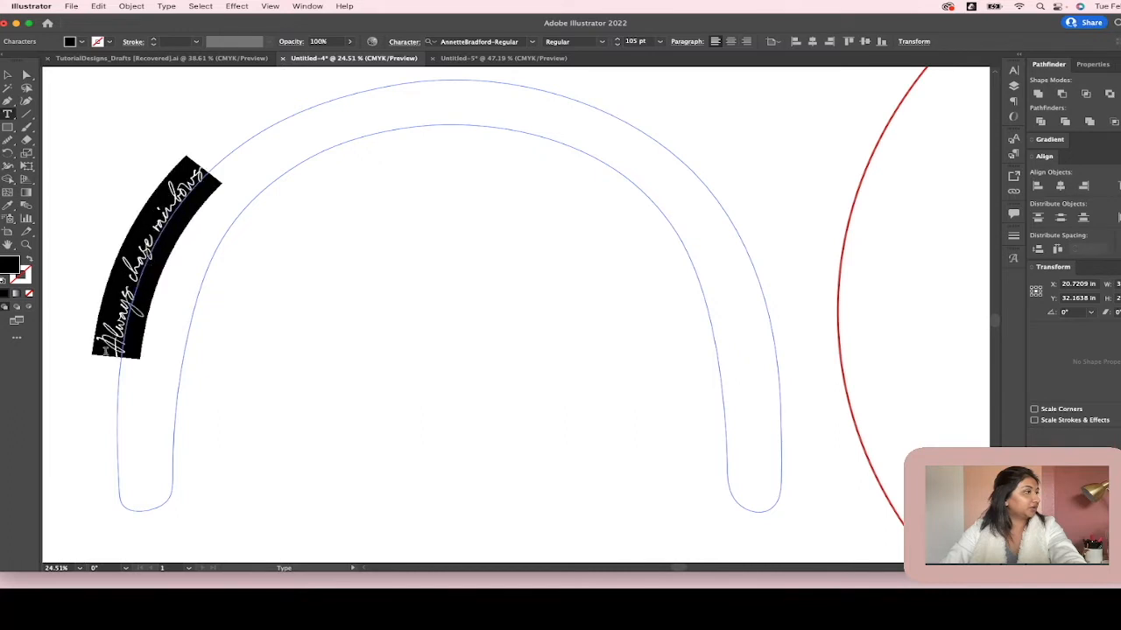
left_click(617, 41)
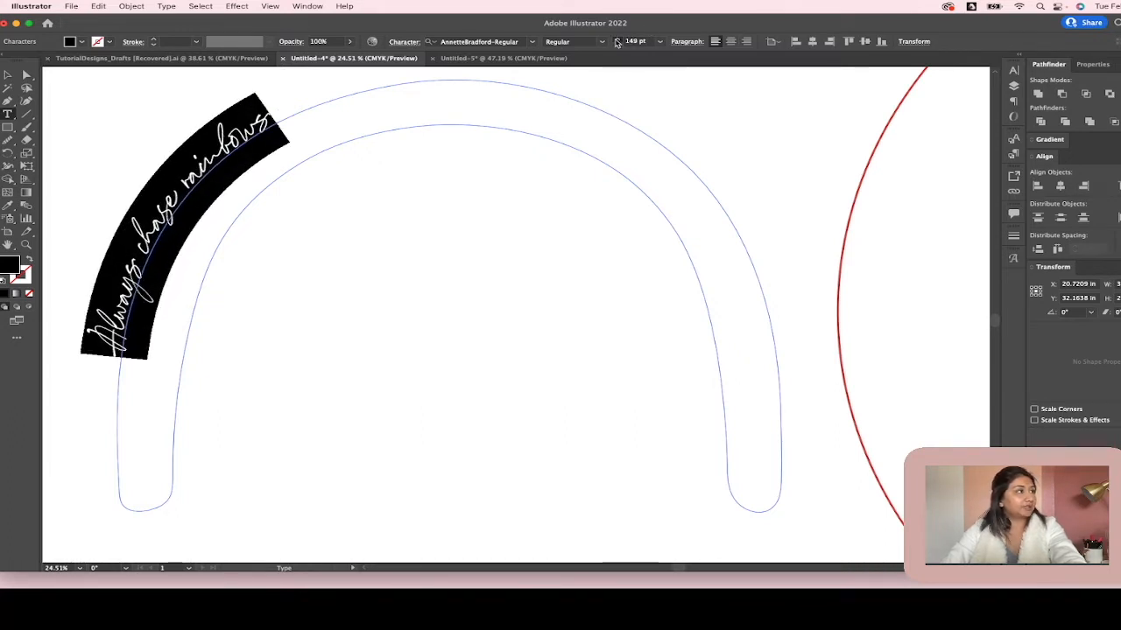
left_click(617, 41)
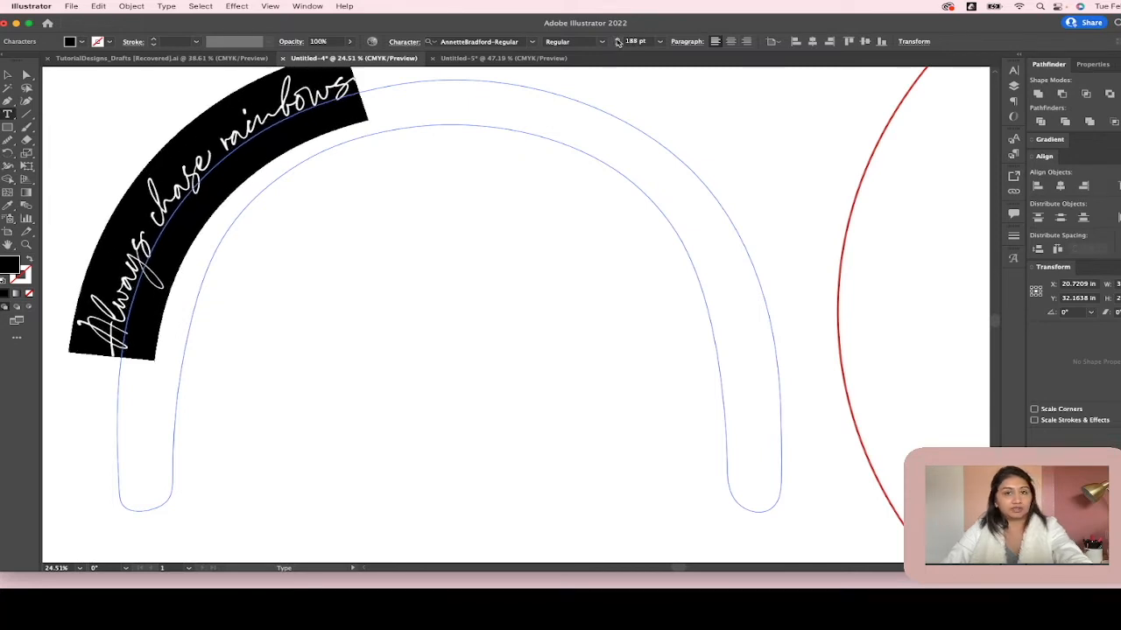
scroll(553, 182, "up", 2)
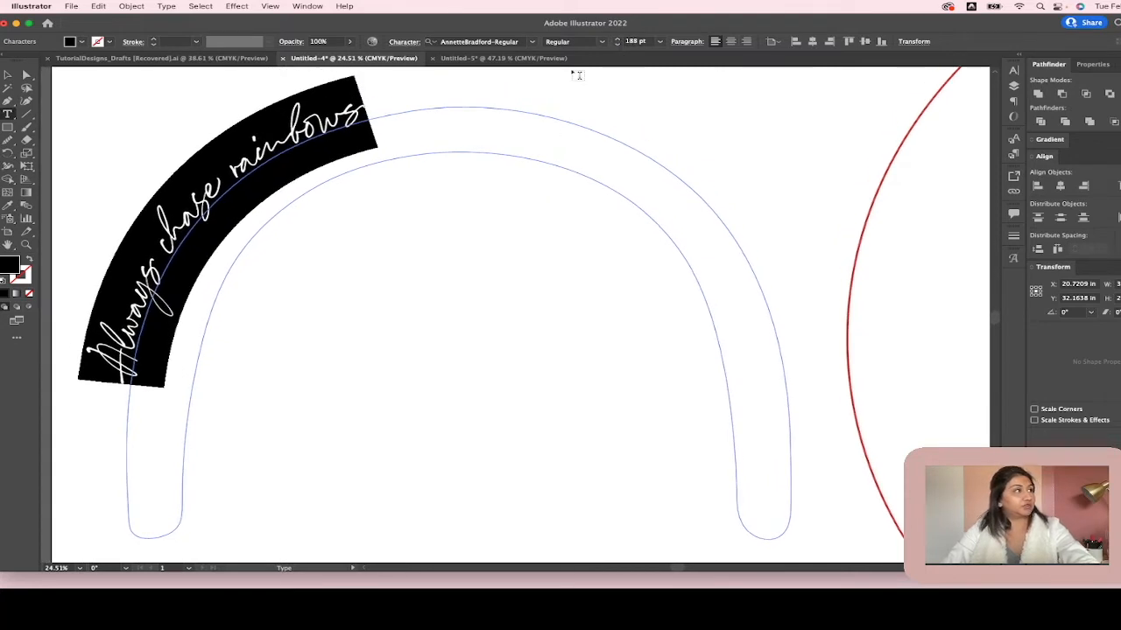
left_click(616, 42)
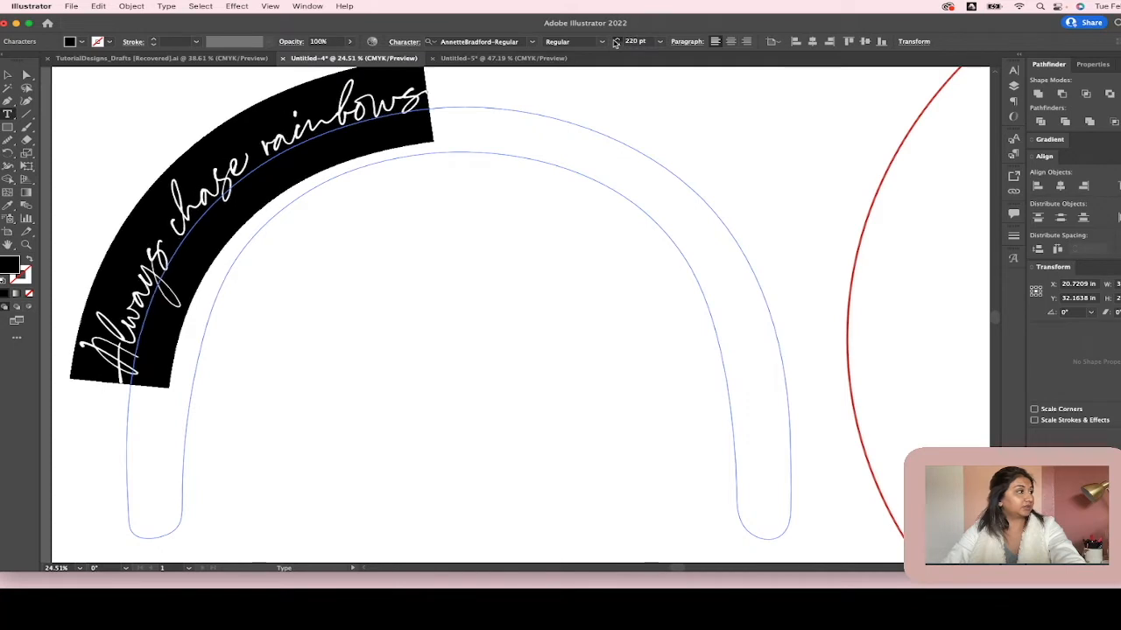
left_click(616, 42)
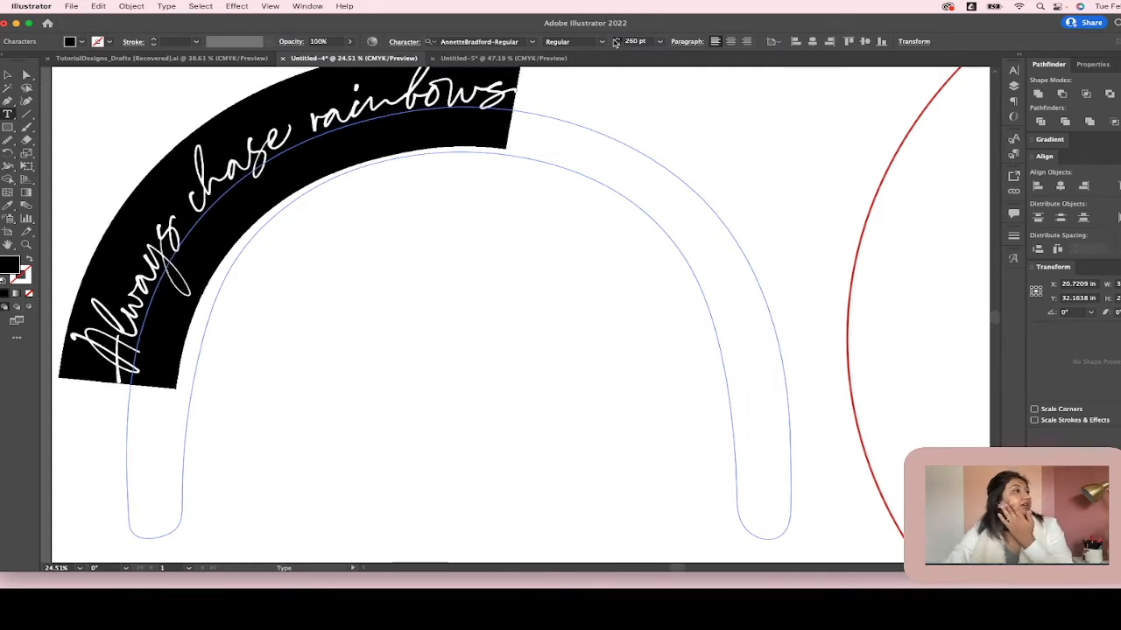
left_click(616, 41)
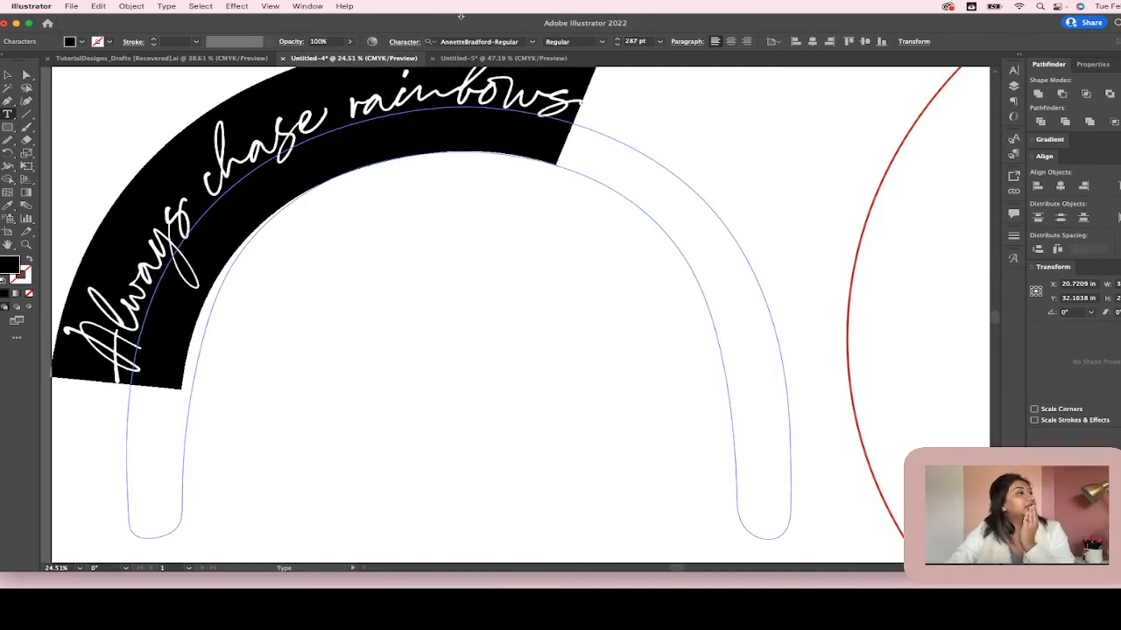
Search the fonts for "baby" and apply BabyMaster to the phrase on the arch.
left_click(530, 43)
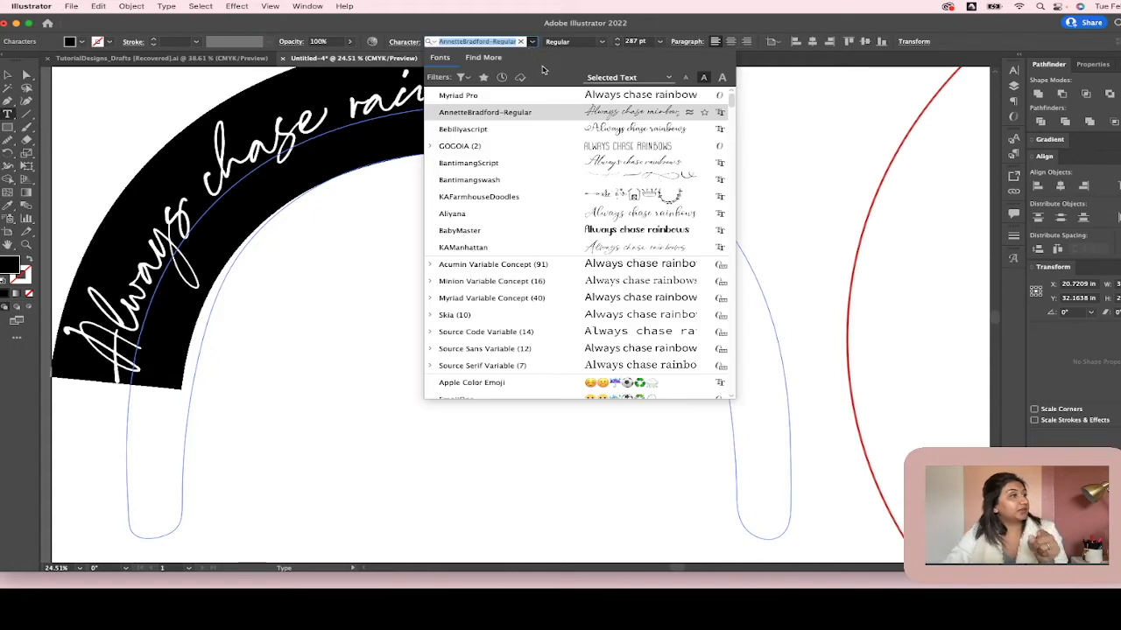
type("baby")
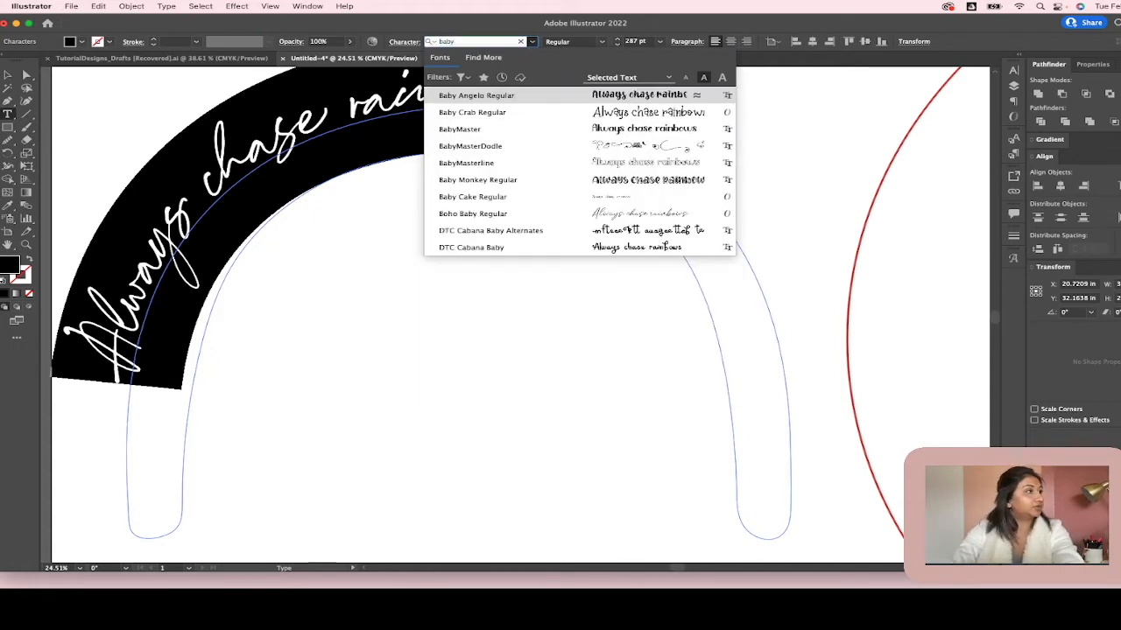
key("Down")
key("Down")
key("Return")
Set the entire phrase along the arch in All Caps and deselect it.
double_click(383, 116)
left_click(578, 106)
left_click_drag(600, 109, 162, 384)
left_click_drag(600, 112, 137, 373)
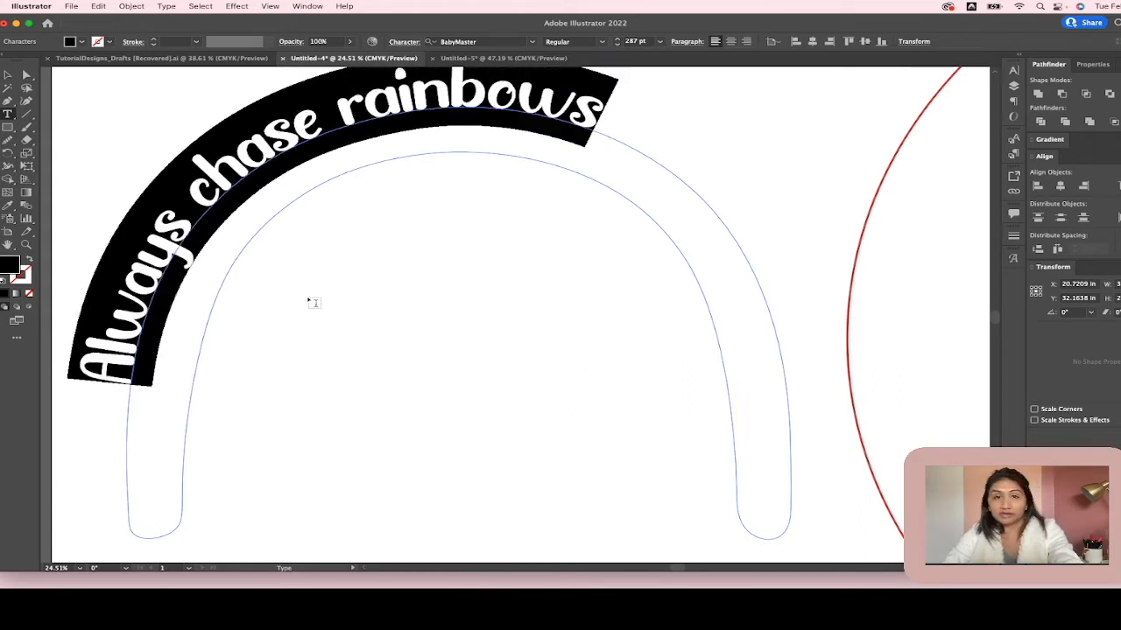
left_click(406, 42)
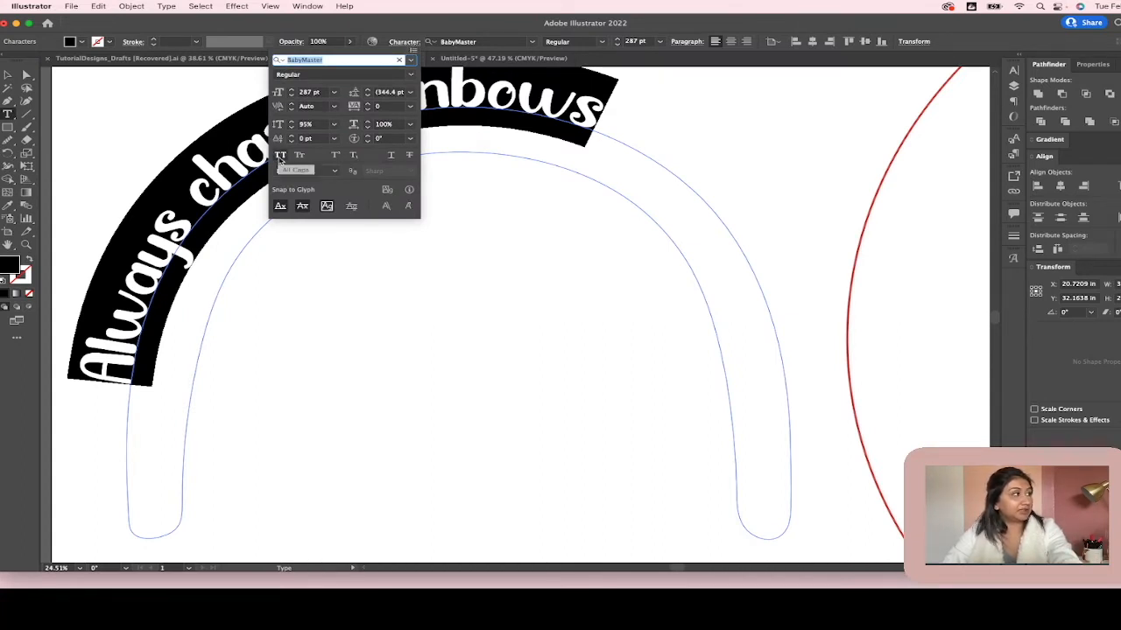
left_click(280, 155)
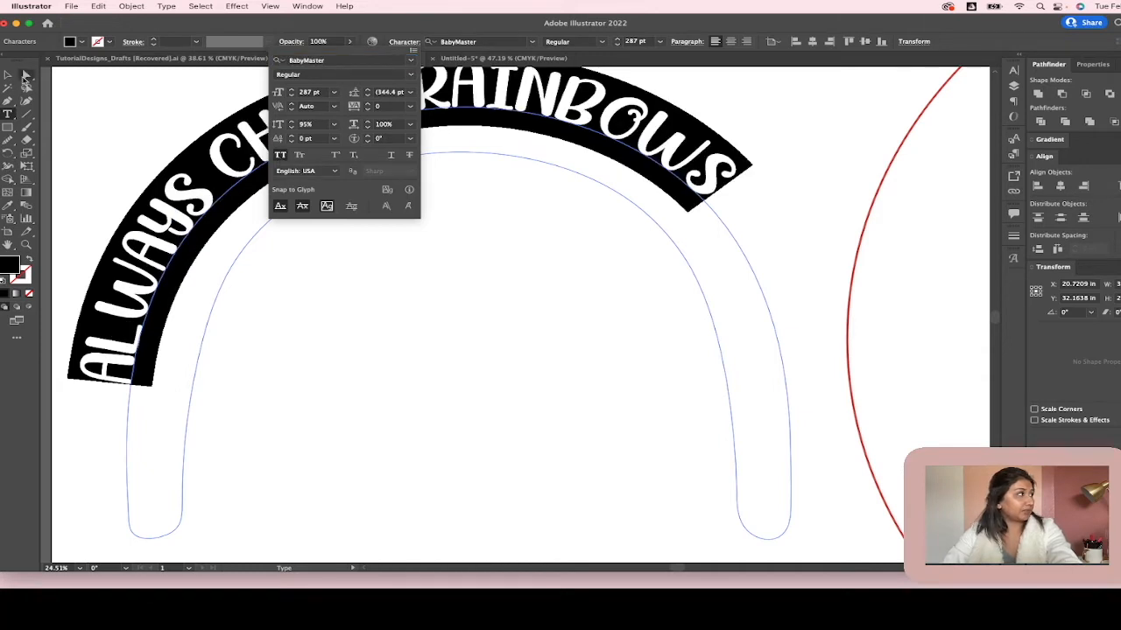
left_click(8, 76)
left_click(103, 84)
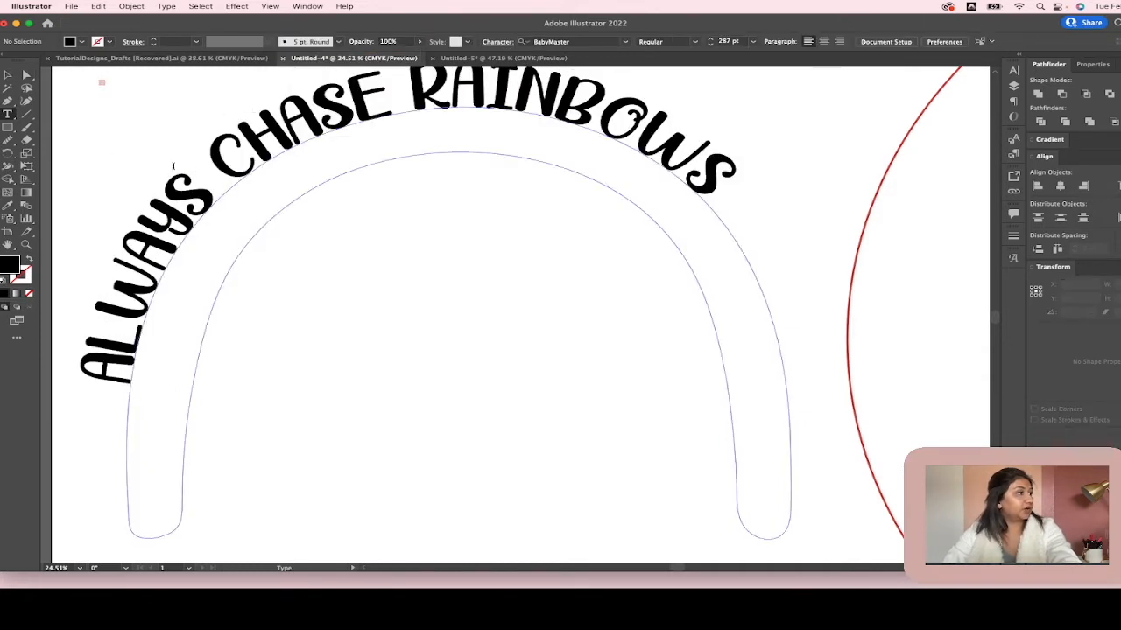
Move the path text from beside the rainbow onto it, just above the outer blue arch inside the red circle.
left_click(8, 75)
left_click(229, 160)
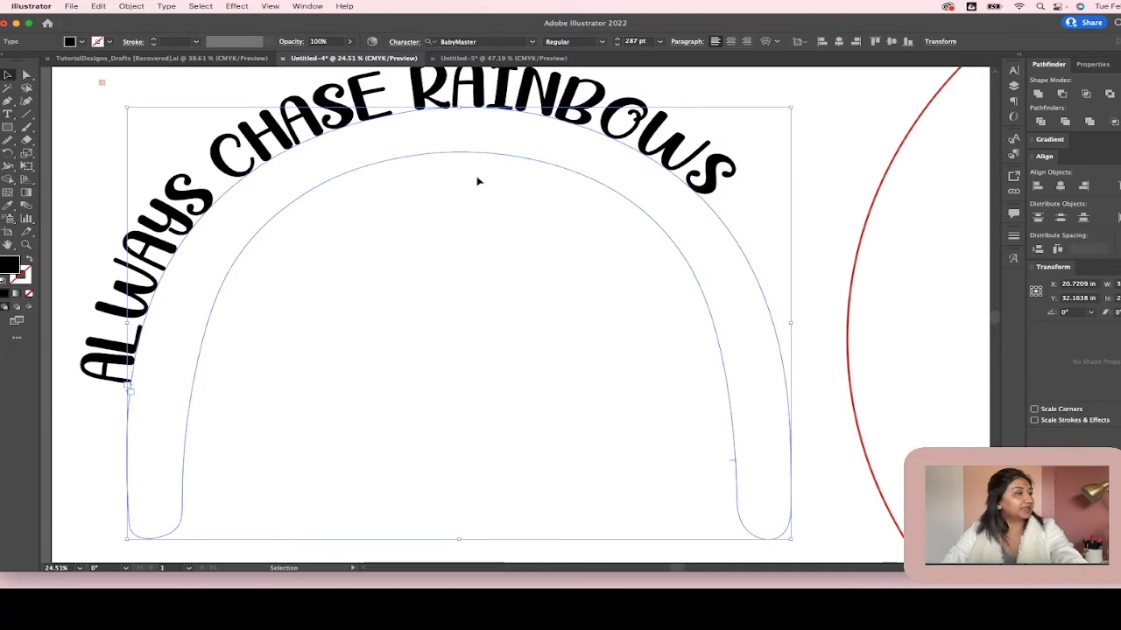
scroll(495, 236, "down", 5)
left_click_drag(501, 196, 636, 167)
key("super+z")
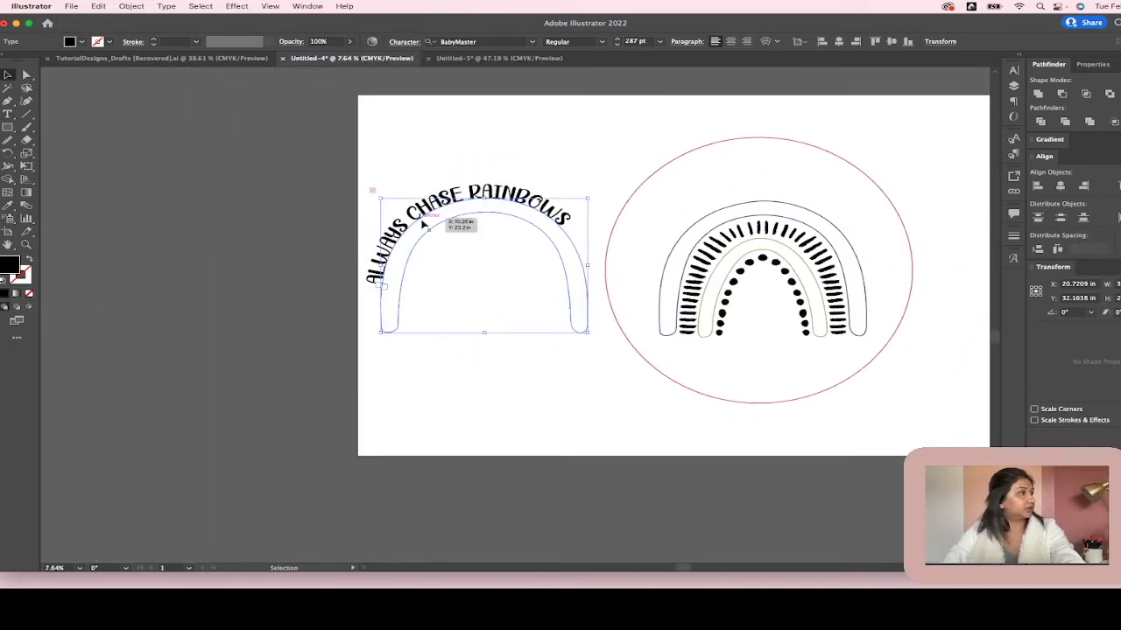
left_click_drag(485, 194, 712, 216)
scroll(713, 215, "up", 4)
scroll(715, 217, "right", 4)
left_click(708, 171)
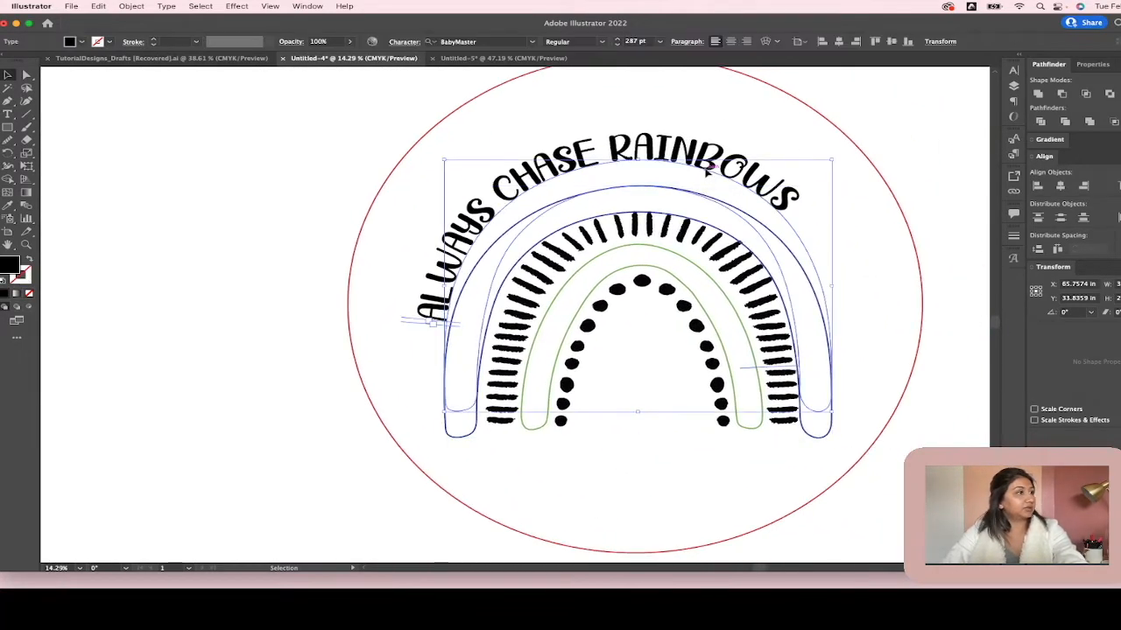
Slide the phrase along its path so it sits centred over the top of the rainbow, and select all its characters.
scroll(429, 322, "up", 2)
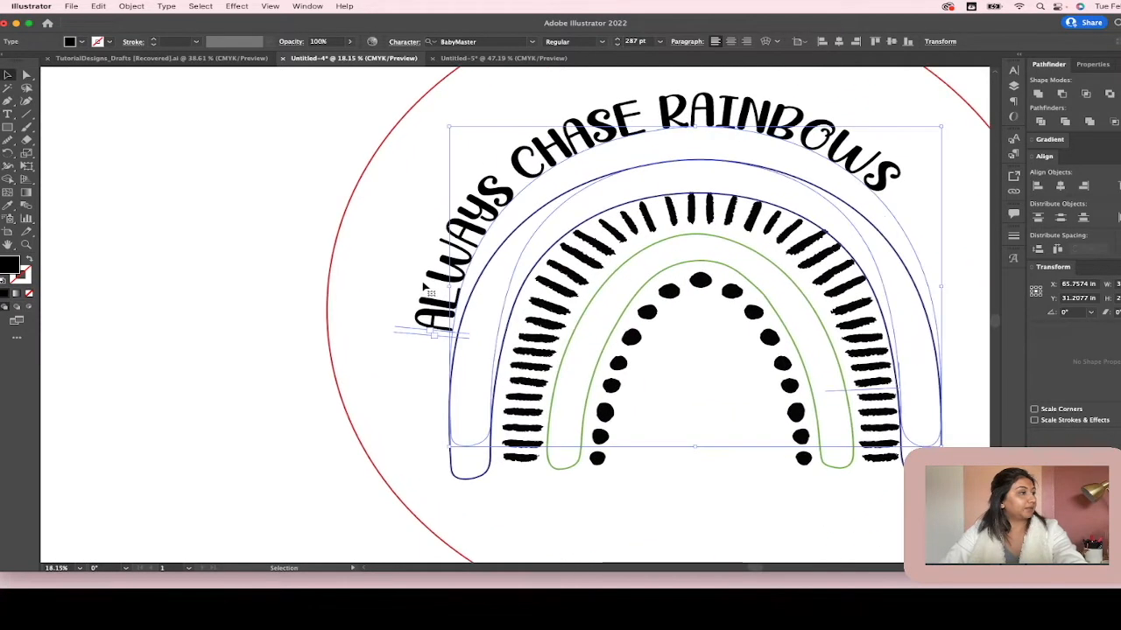
left_click(27, 76)
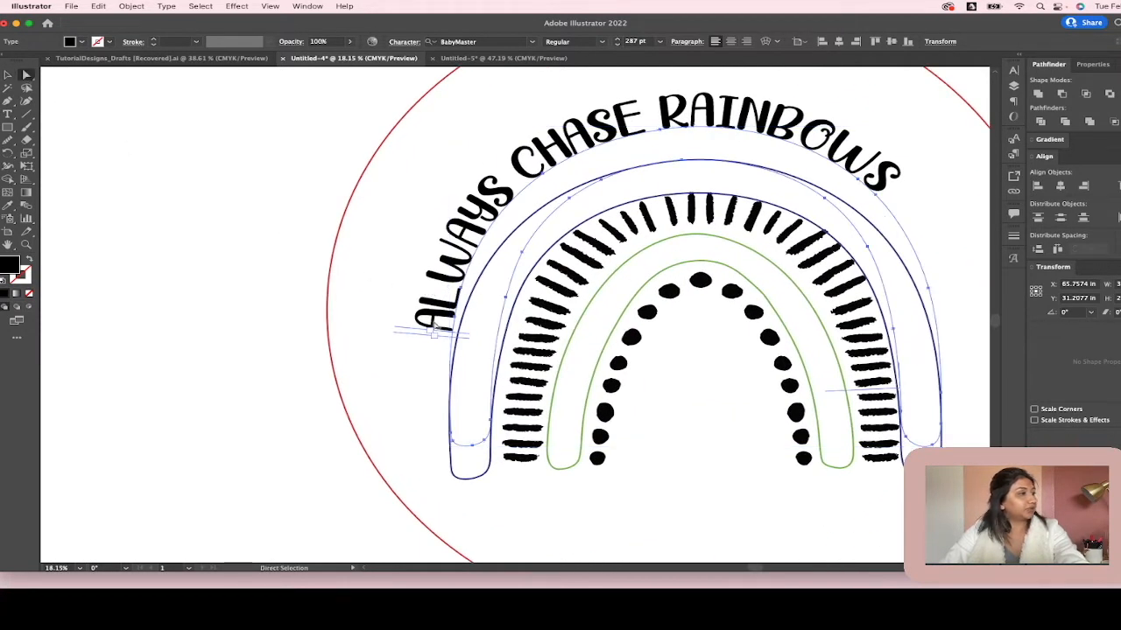
left_click_drag(447, 334, 992, 219)
key("t")
scroll(442, 271, "up", 1)
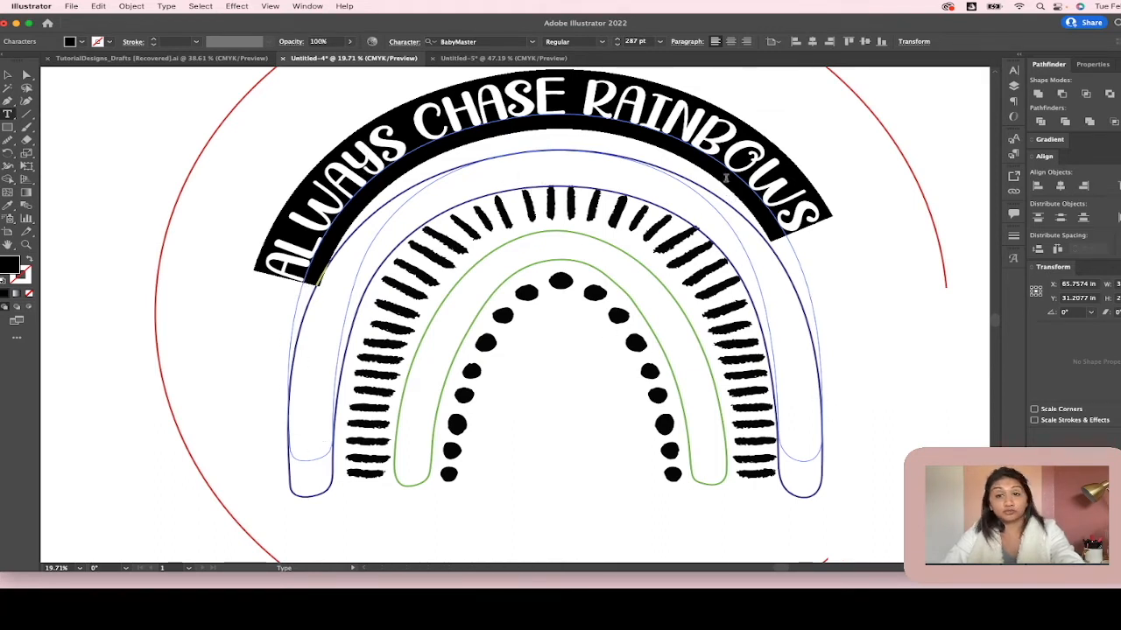
Move the path text down so its path lies exactly on the rainbow's outer blue arch.
left_click(8, 75)
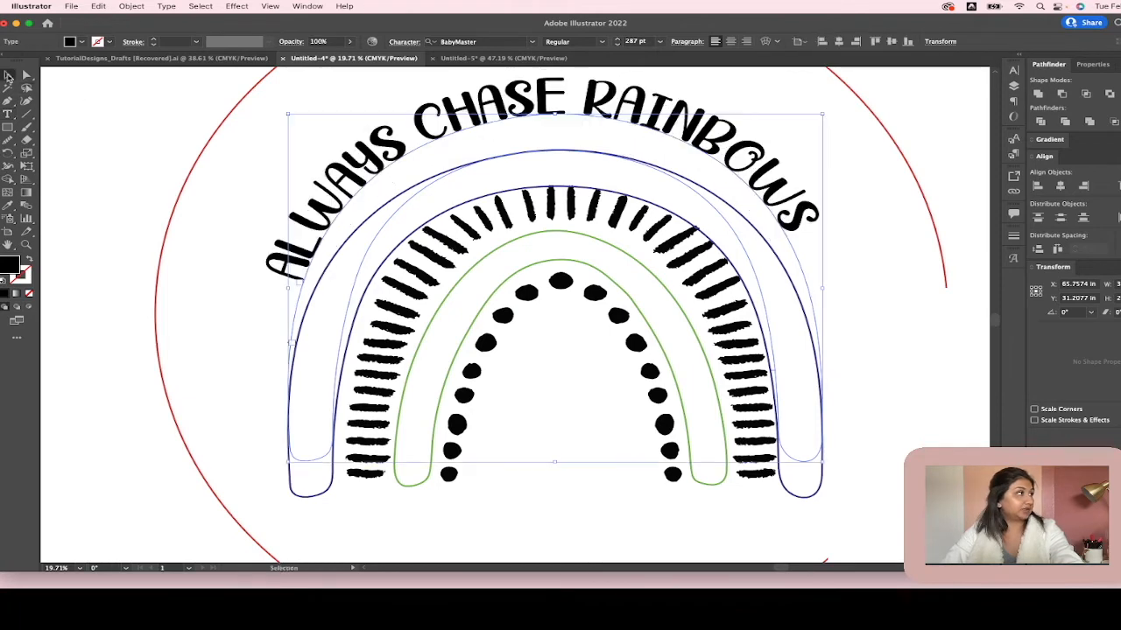
left_click_drag(482, 106, 70, 115)
key("super+z")
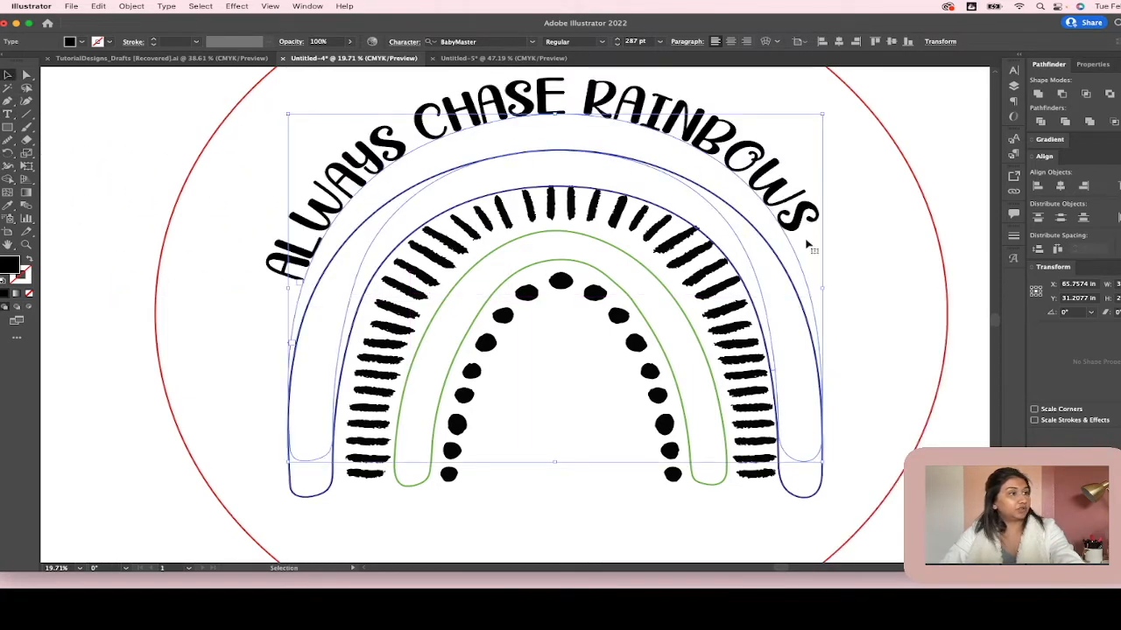
left_click(816, 492)
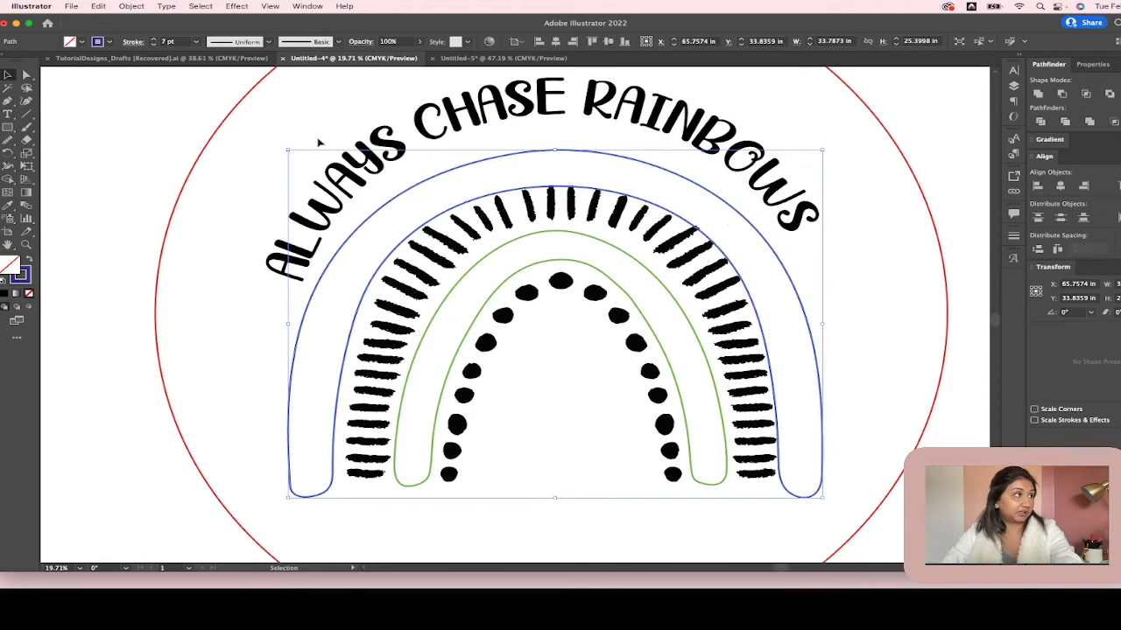
left_click(555, 170)
scroll(560, 155, "down", 4)
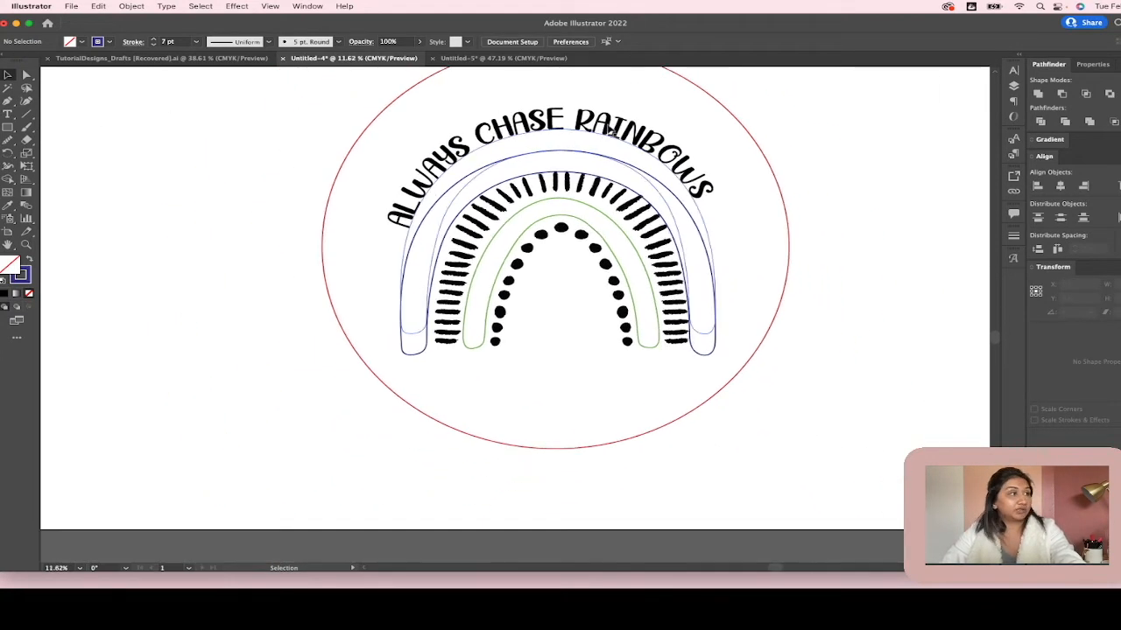
mouse_move(611, 129)
left_mouse_down()
mouse_move(271, 244)
mouse_move(315, 119)
mouse_move(639, 101)
mouse_move(625, 146)
left_mouse_up()
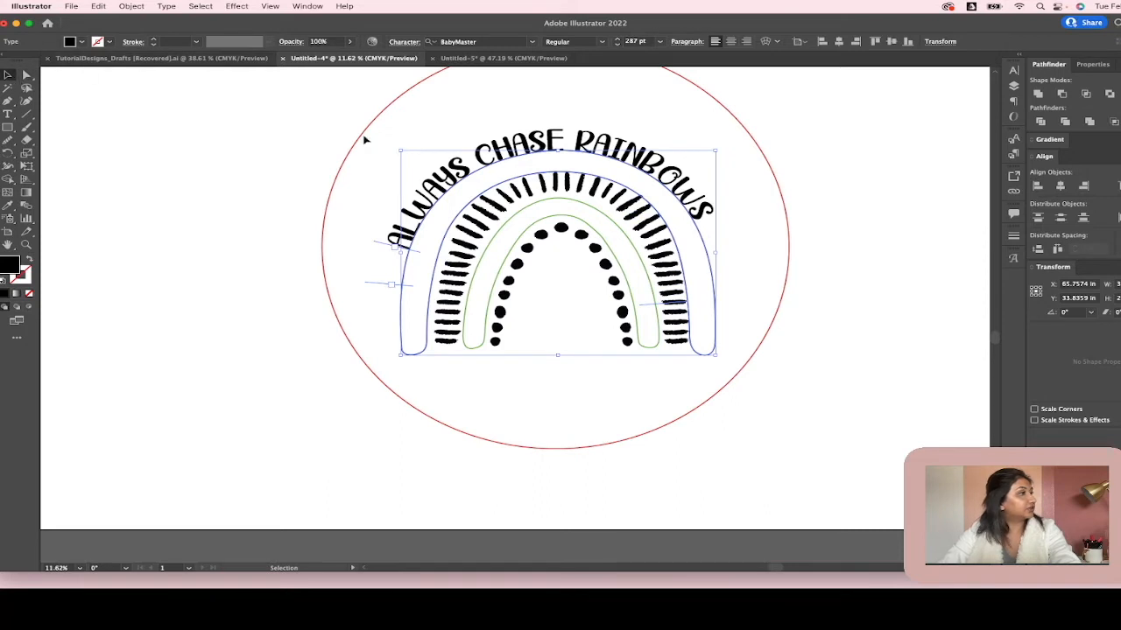
Enlarge the entire phrase above the rainbow to a font size of 301 pt and deselect it.
key("t")
left_click_drag(394, 245, 768, 216)
left_click(618, 40)
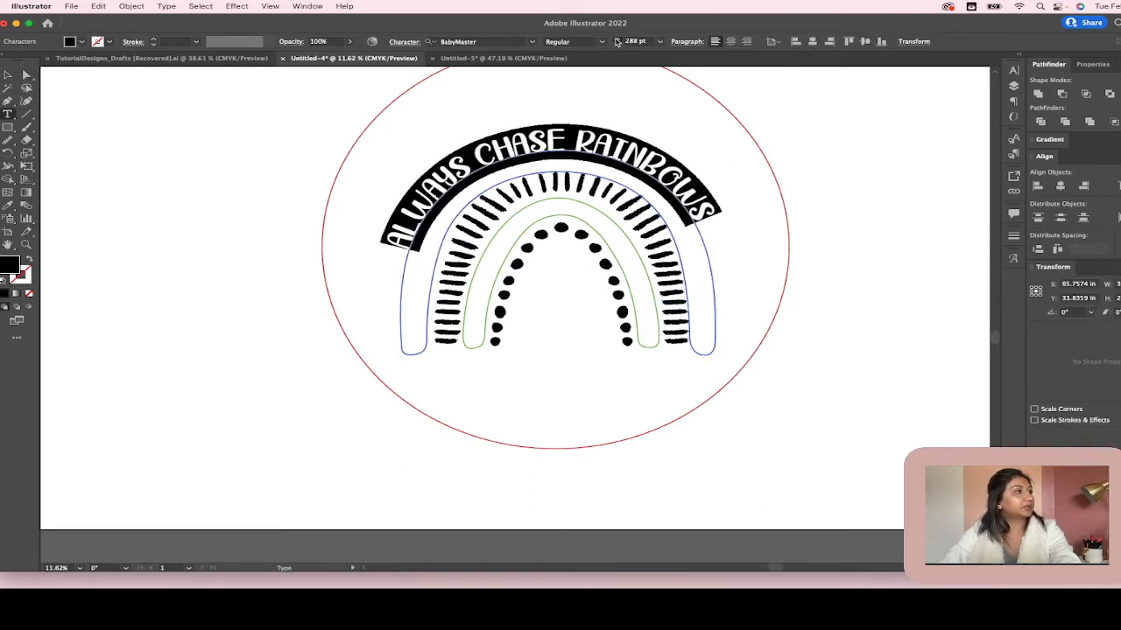
left_click(618, 40)
left_click(618, 40)
left_click(618, 40)
left_click(617, 41)
left_click(616, 41)
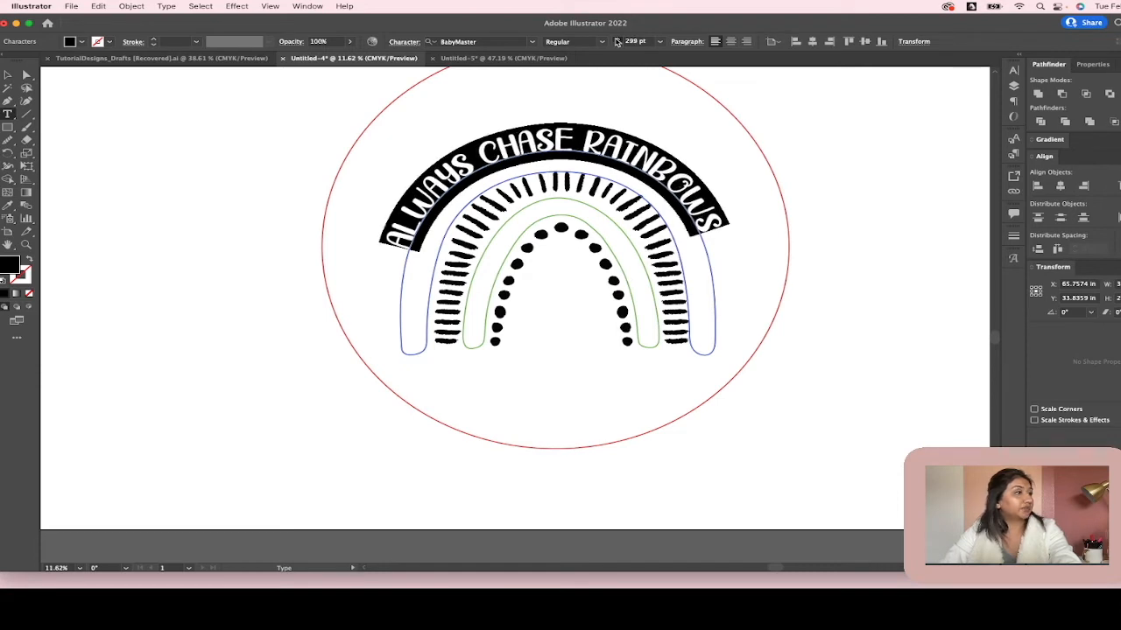
left_click(616, 41)
left_click(617, 41)
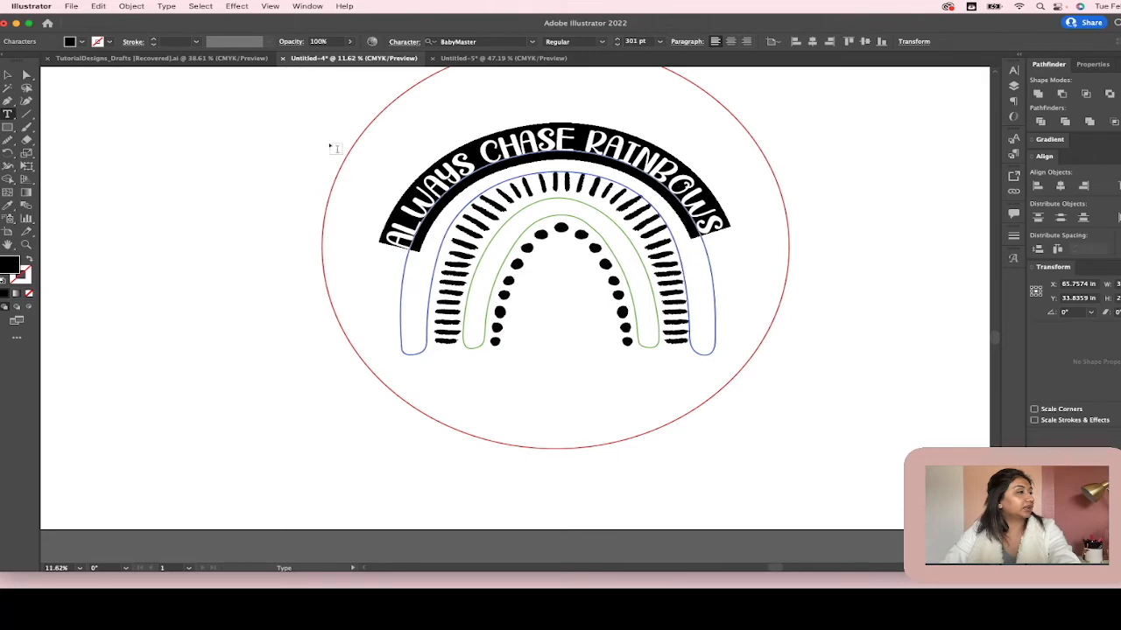
scroll(466, 233, "up", 3)
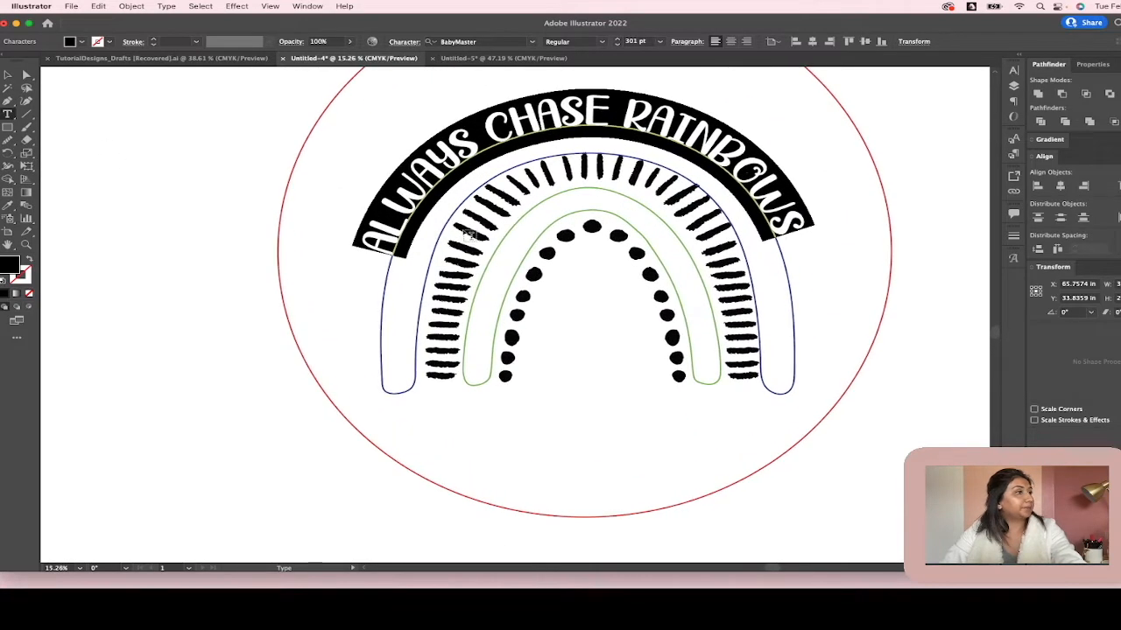
scroll(466, 233, "down", 1)
left_click(249, 156)
scroll(413, 244, "up", 4)
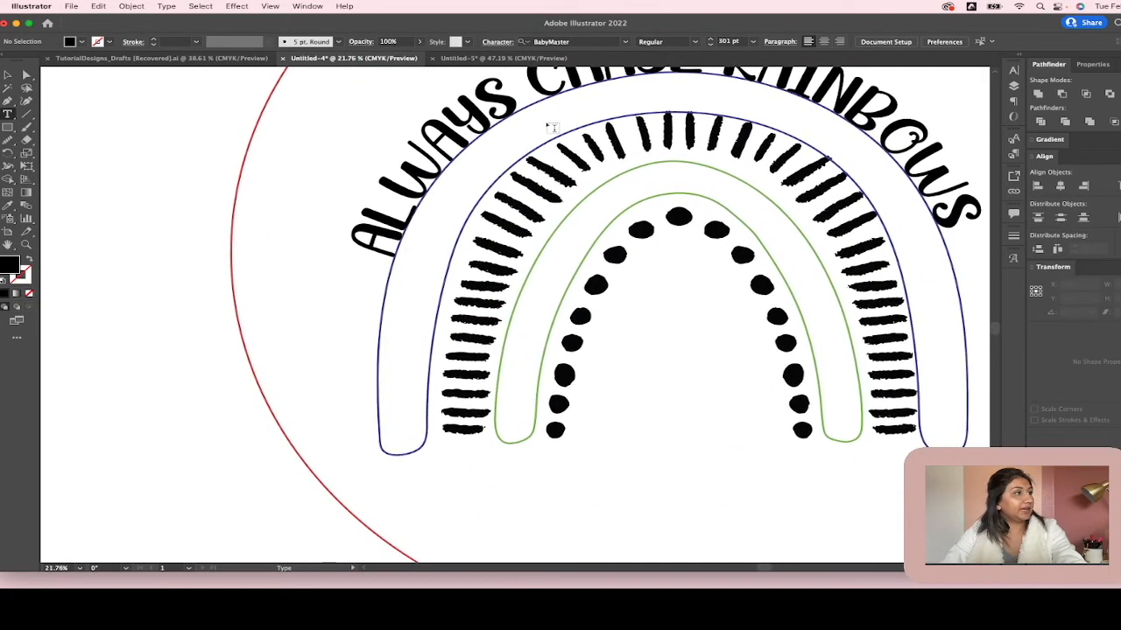
scroll(561, 131, "down", 1)
scroll(670, 161, "up", 2)
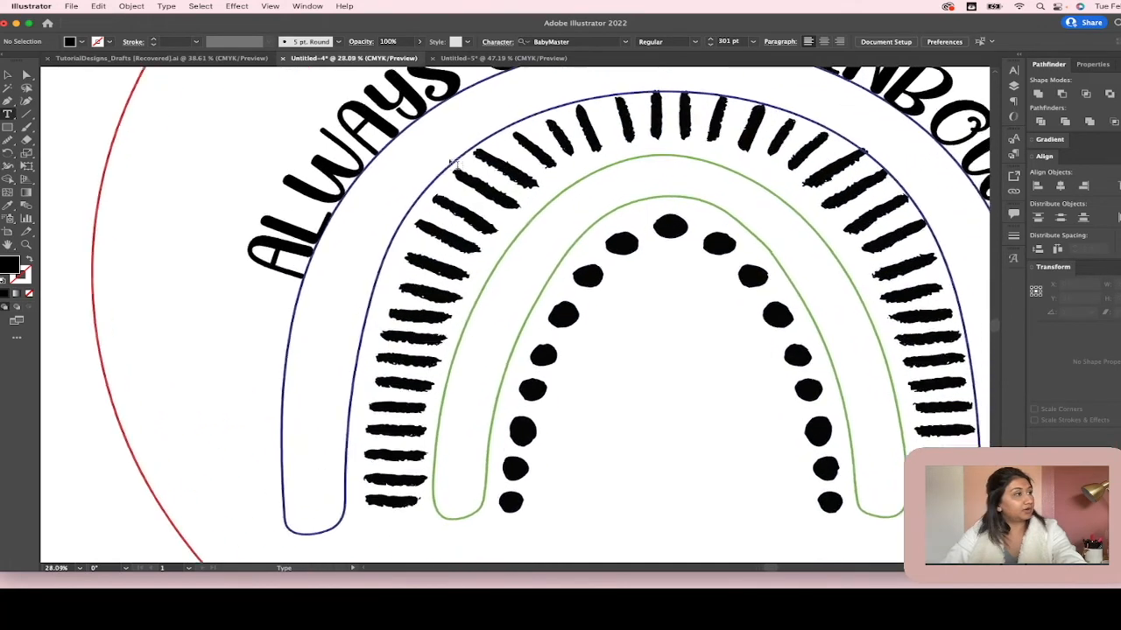
Slide the phrase slightly along its path so it sits more evenly over the rainbow, keeping the path on the outer blue arch.
scroll(722, 130, "up", 3)
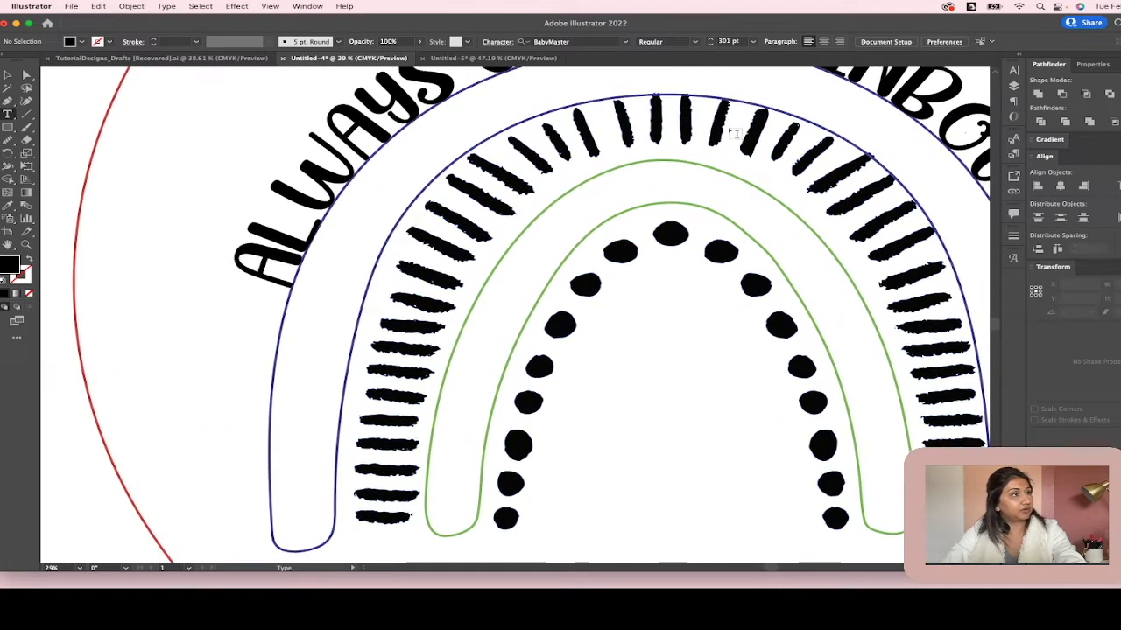
left_click(8, 74)
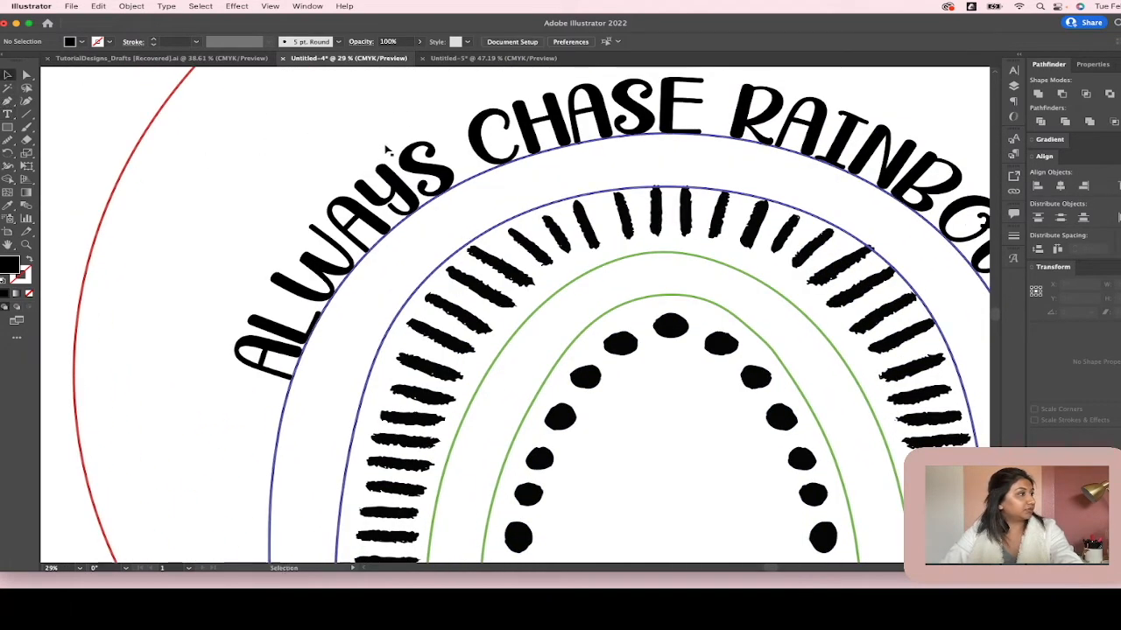
left_click(396, 162)
scroll(396, 163, "down", 2)
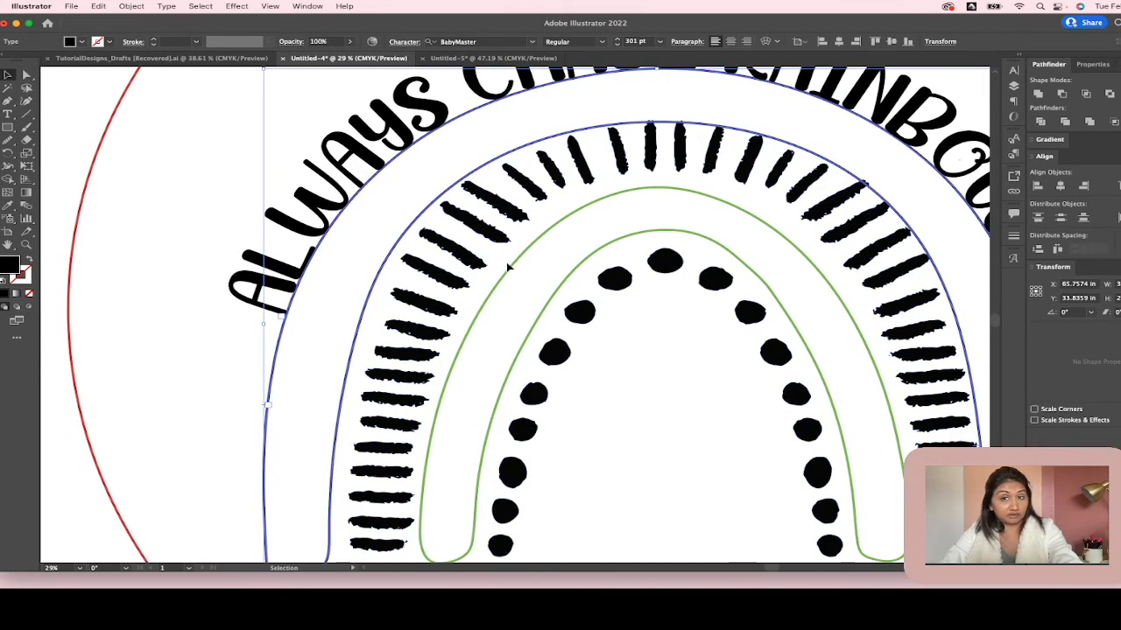
scroll(499, 279, "down", 3)
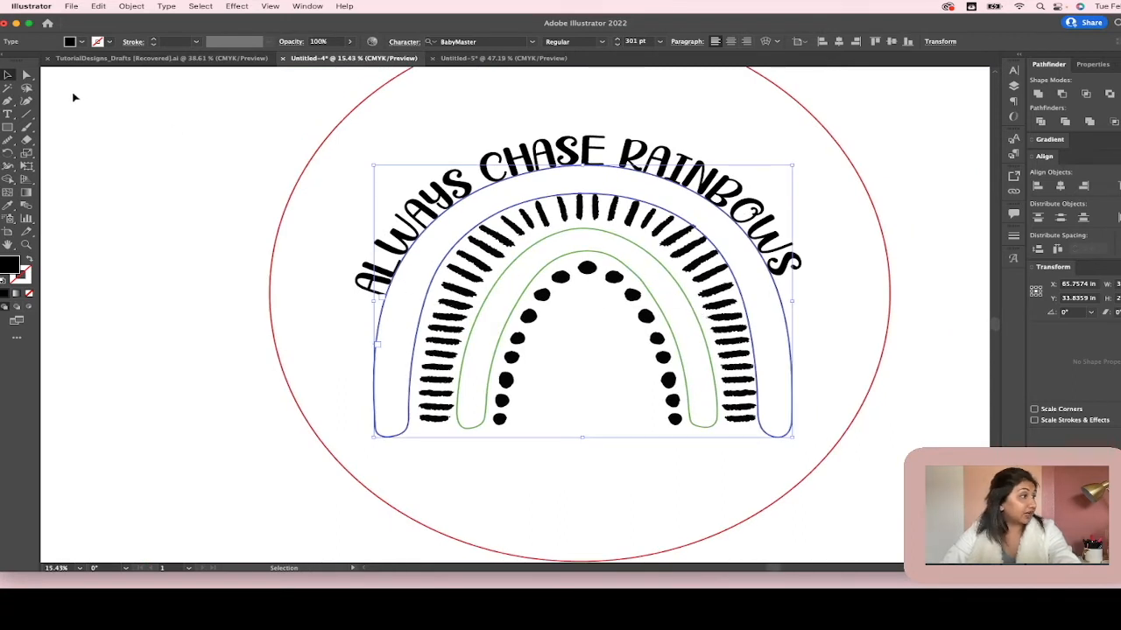
left_click(27, 76)
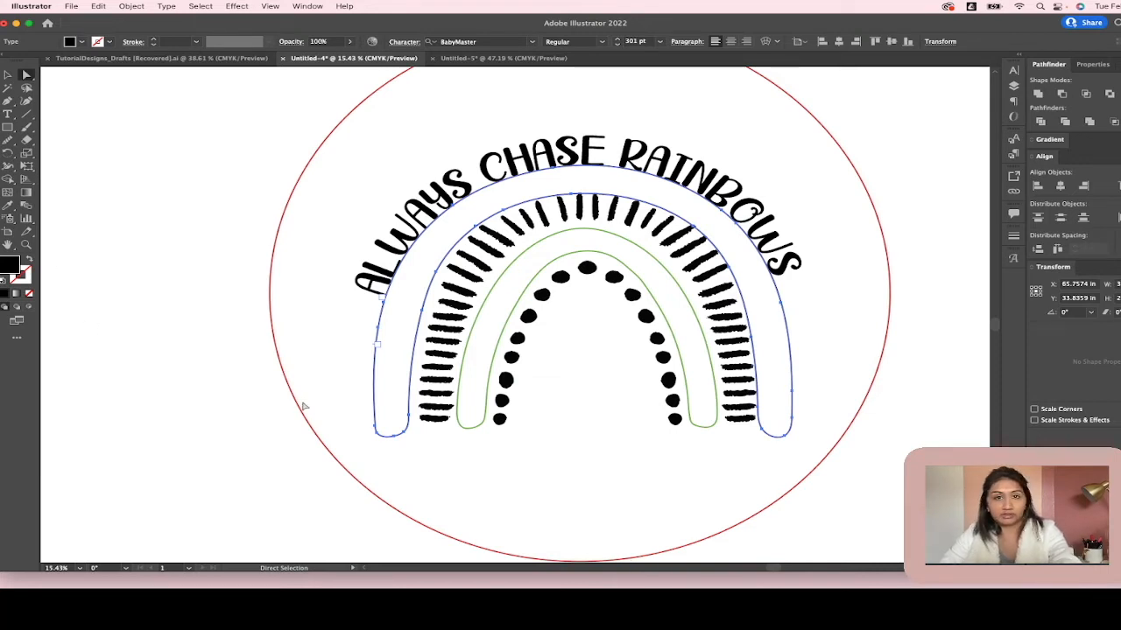
left_click_drag(448, 200, 454, 203)
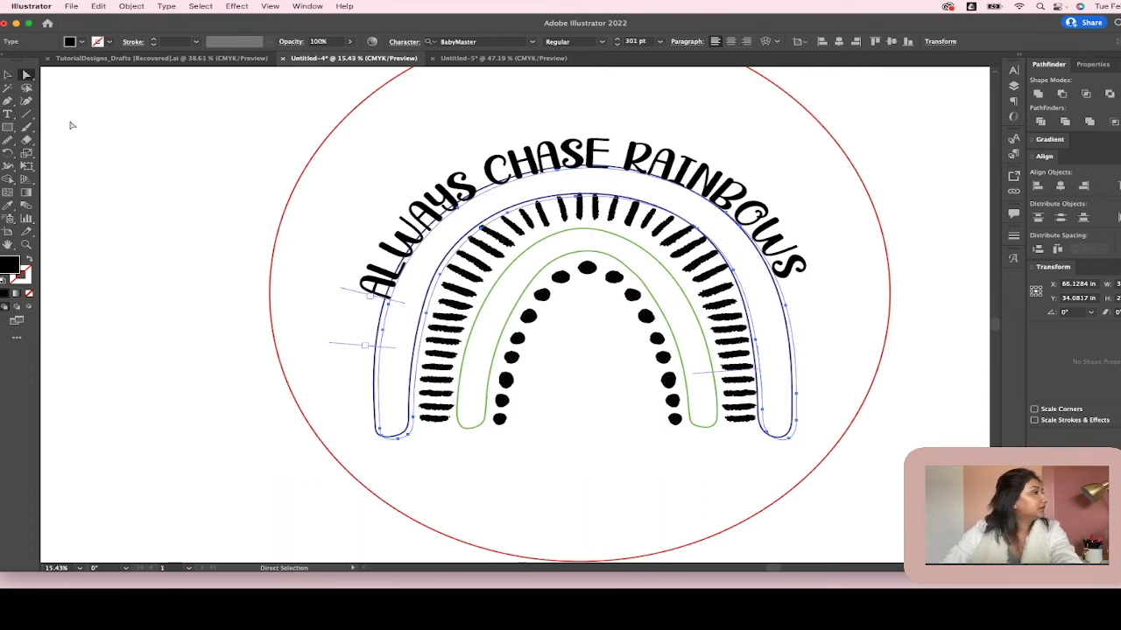
left_click_drag(378, 299, 377, 287)
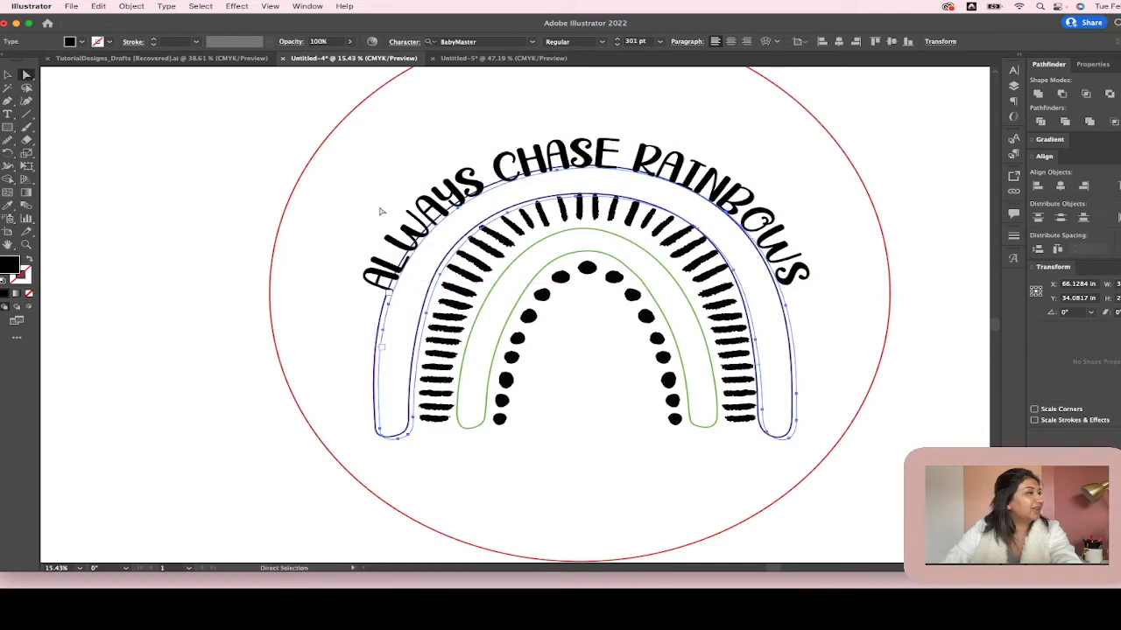
left_click(397, 169)
left_click_drag(537, 159, 536, 161)
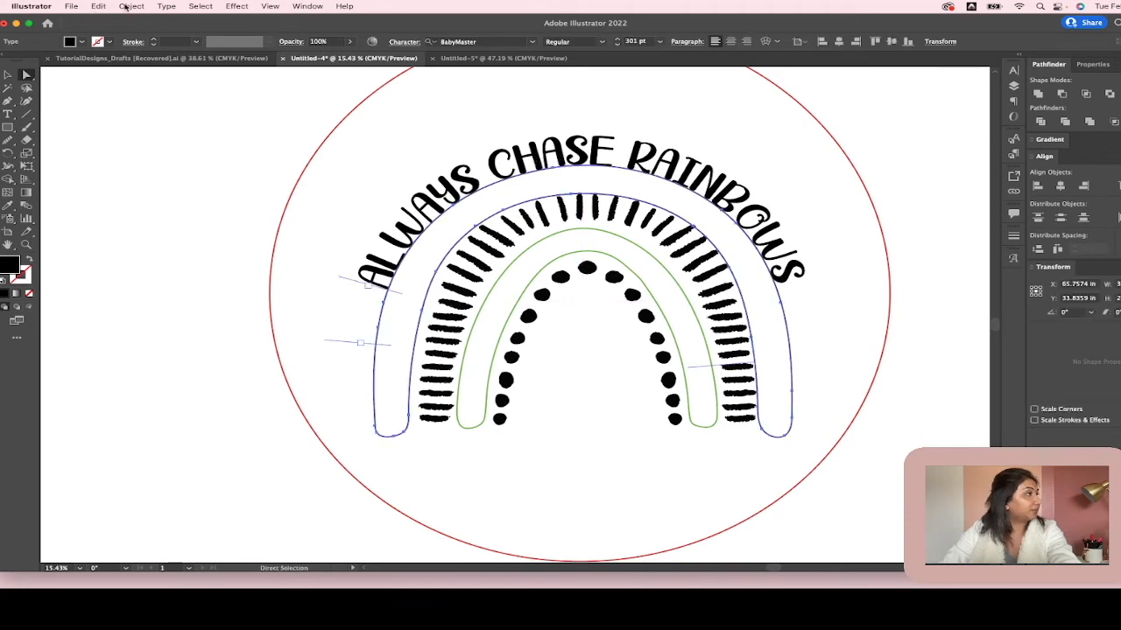
Expand the path text's object and fill into shapes, and select the resulting lettering group as a whole.
left_click(130, 6)
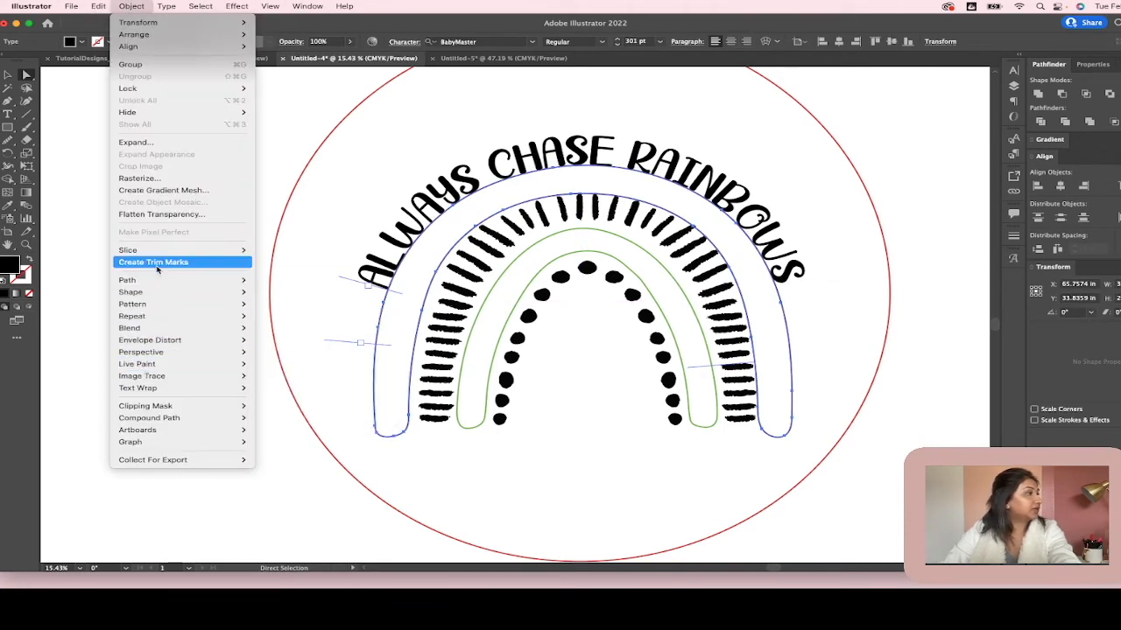
left_click(136, 141)
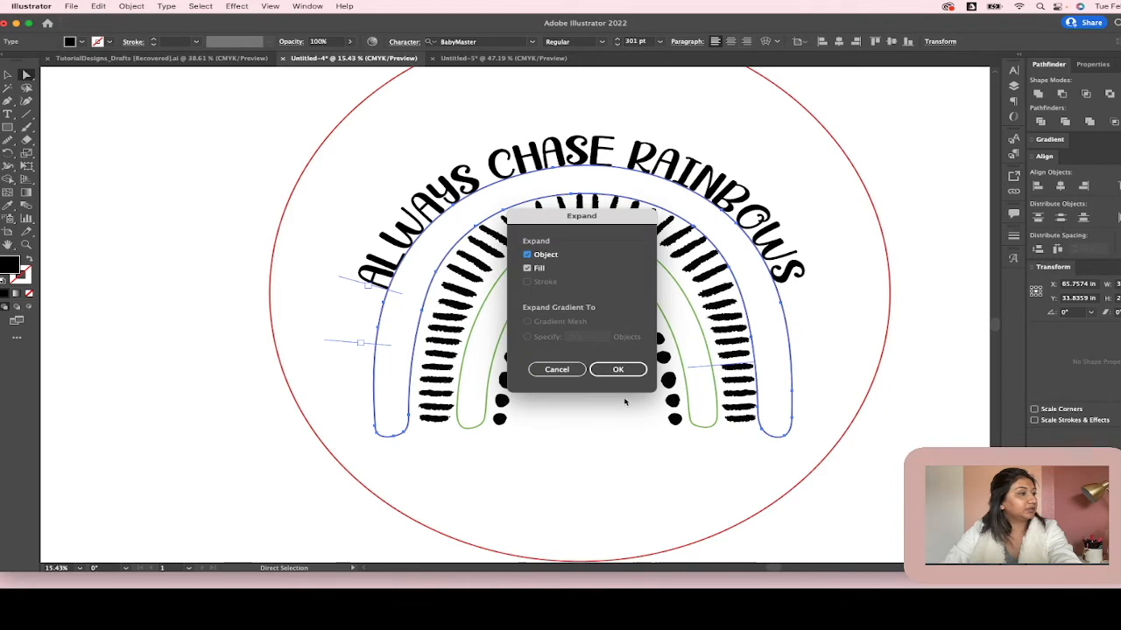
left_click(618, 370)
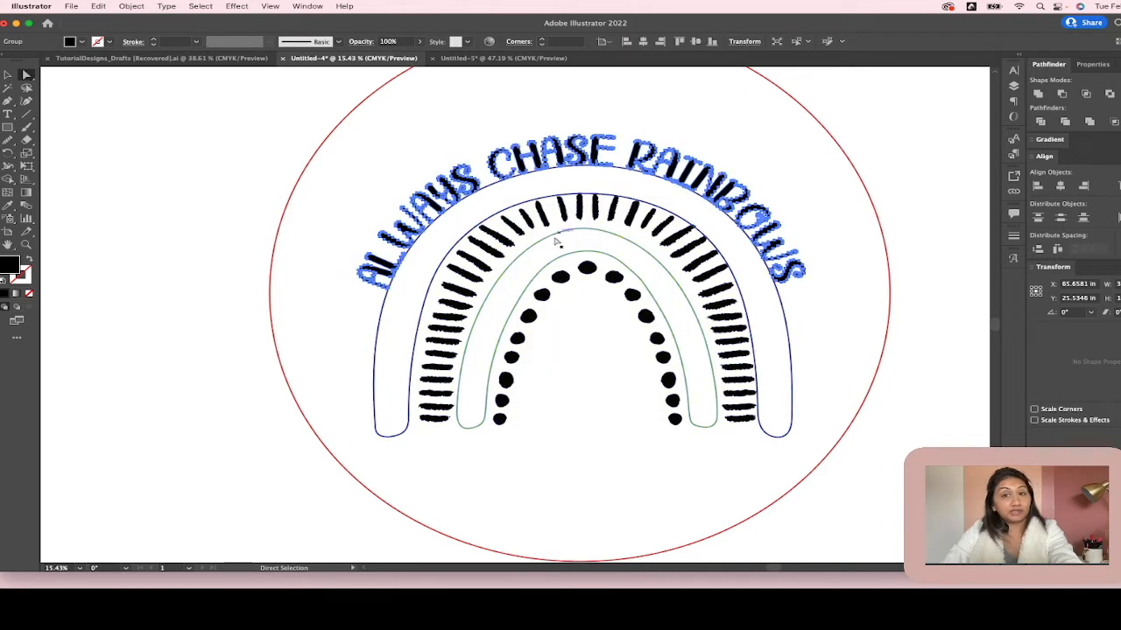
left_click(569, 229)
left_click(430, 155)
left_click(467, 179)
left_click(6, 77)
left_click(62, 110)
left_click(499, 195)
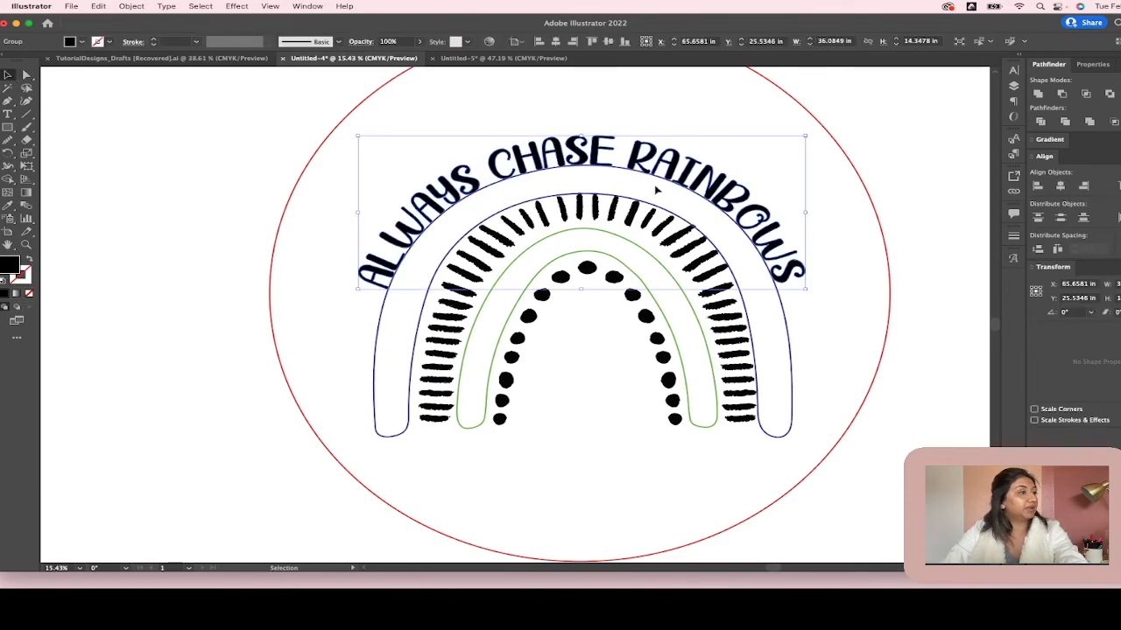
Move the lettering group slightly up and sideways along the outer arch to X 65.7574 in, Y 25.3116 in.
scroll(657, 188, "up", 5)
scroll(665, 228, "up", 2)
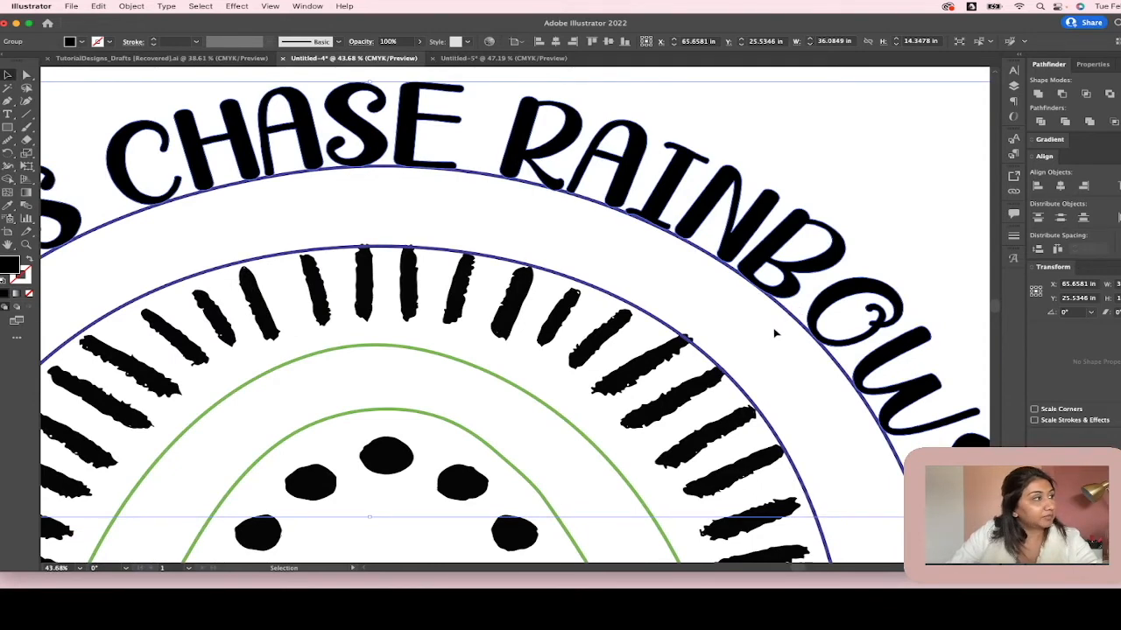
scroll(771, 328, "down", 4)
left_click(601, 260)
mouse_move(600, 259)
left_mouse_down()
mouse_move(645, 248)
mouse_move(617, 247)
left_mouse_up()
left_click(606, 219)
left_click_drag(574, 209, 576, 208)
scroll(613, 242, "up", 3)
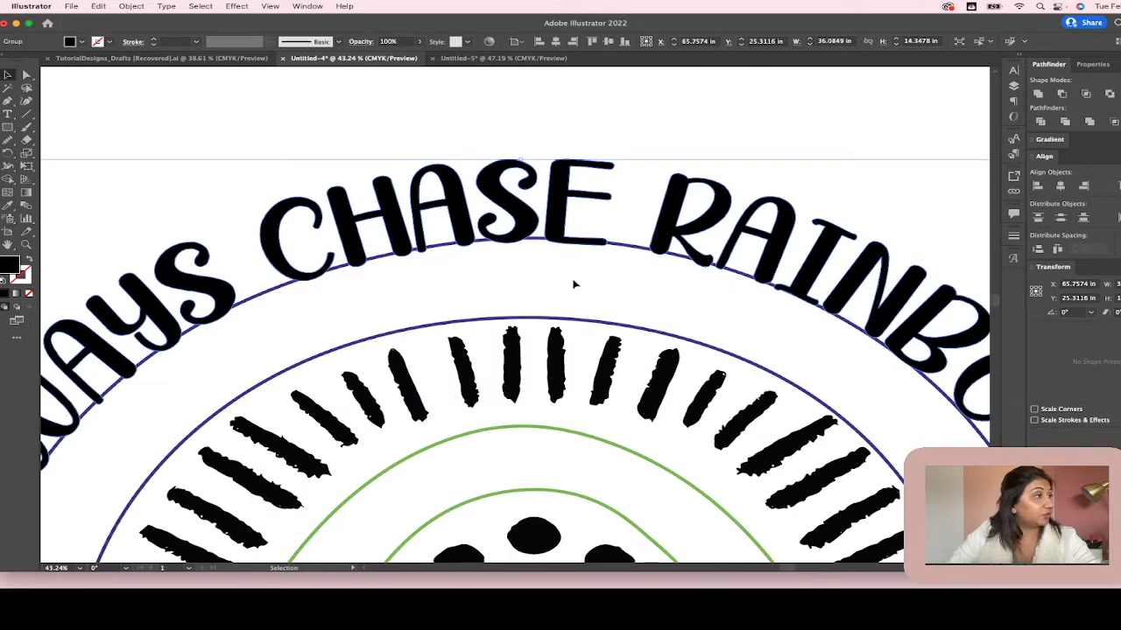
Nudge the lettering group up to Y 25.2311 in so the letters rest on the outer arch, and deselect it.
scroll(575, 283, "down", 1)
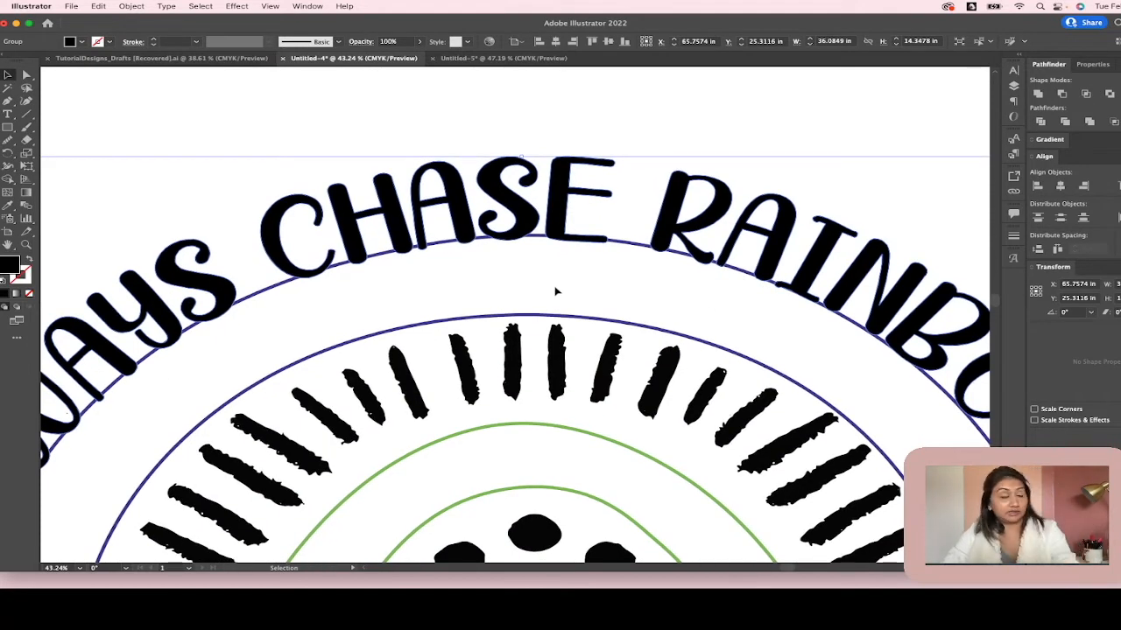
scroll(555, 293, "down", 3)
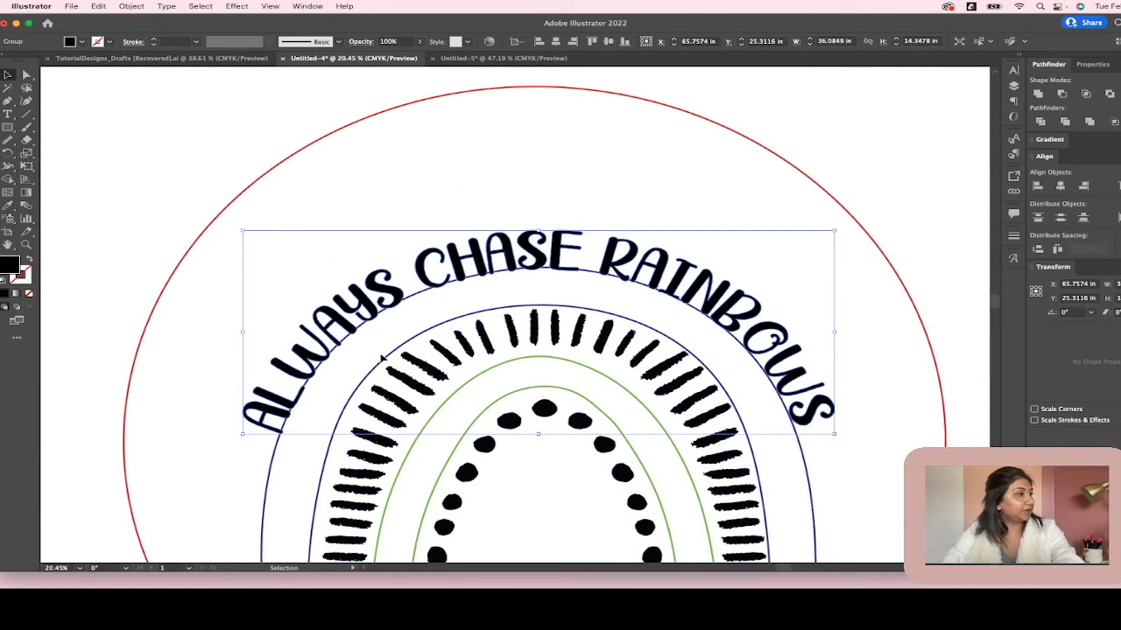
scroll(547, 271, "up", 3)
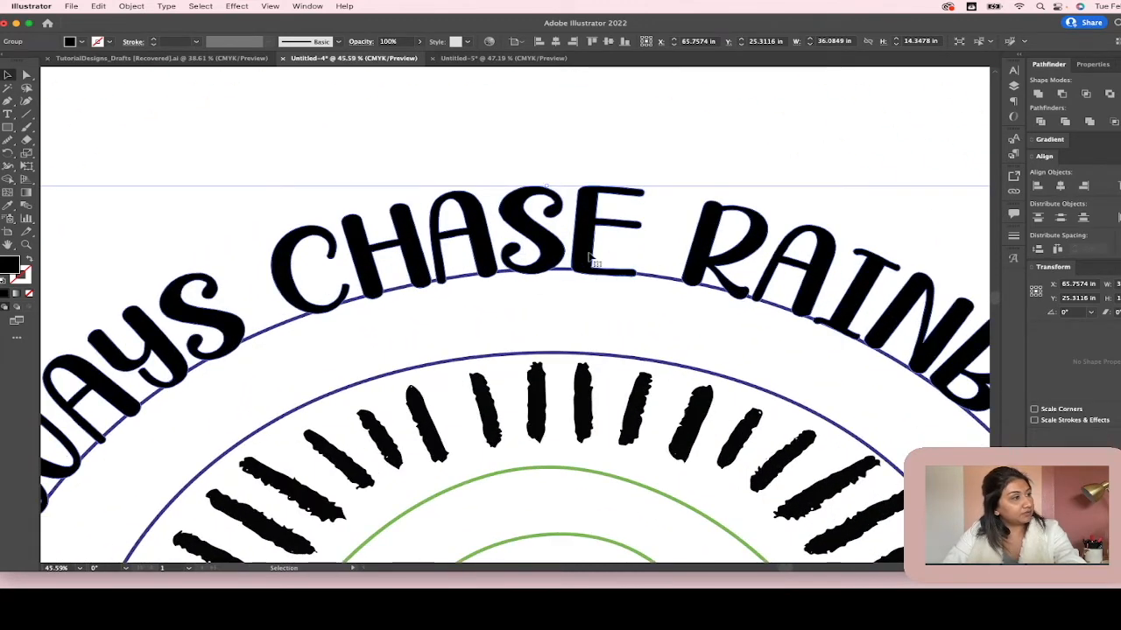
left_click_drag(581, 252, 584, 249)
left_click(578, 292)
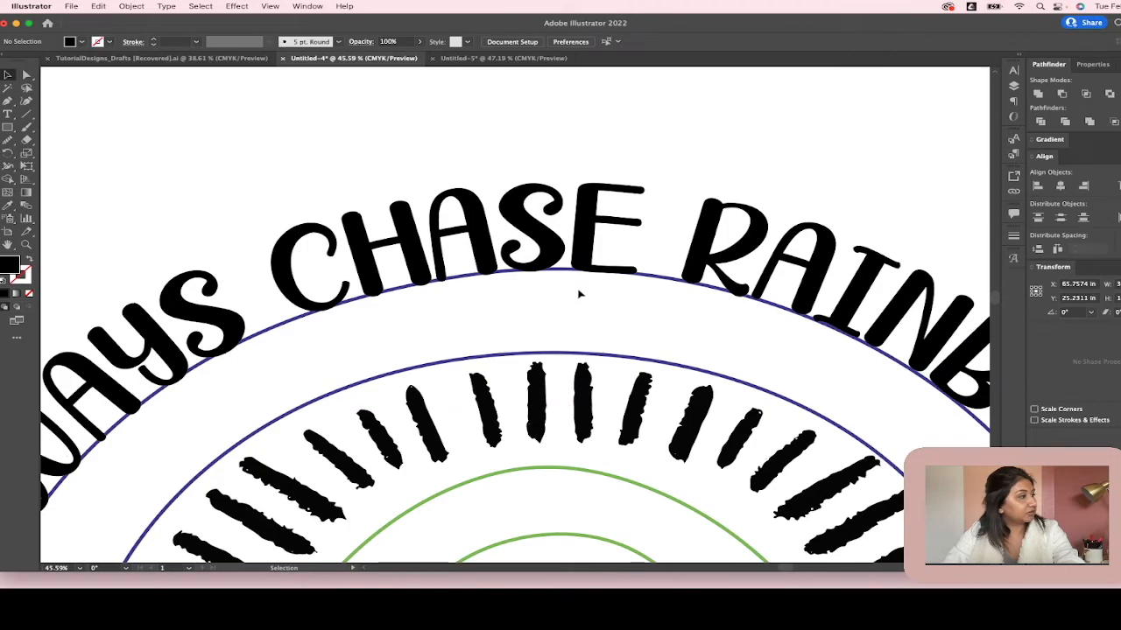
Select the lettering together with the outer blue arch and unite them into one shape.
scroll(577, 293, "down", 3)
scroll(578, 293, "down", 3)
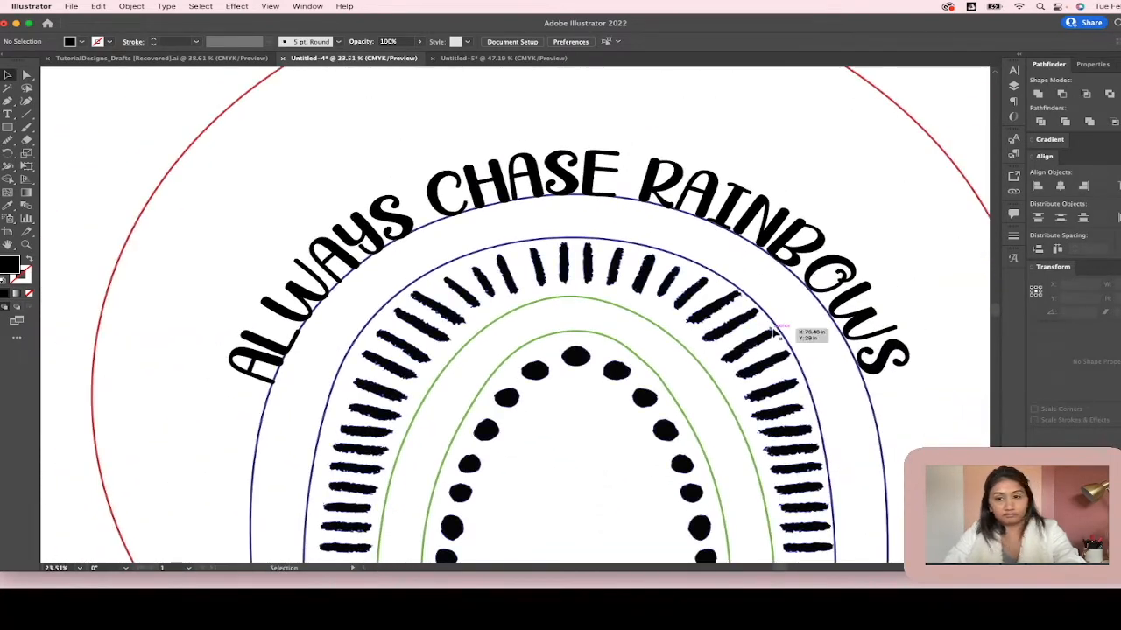
scroll(772, 334, "down", 3)
scroll(611, 252, "up", 3)
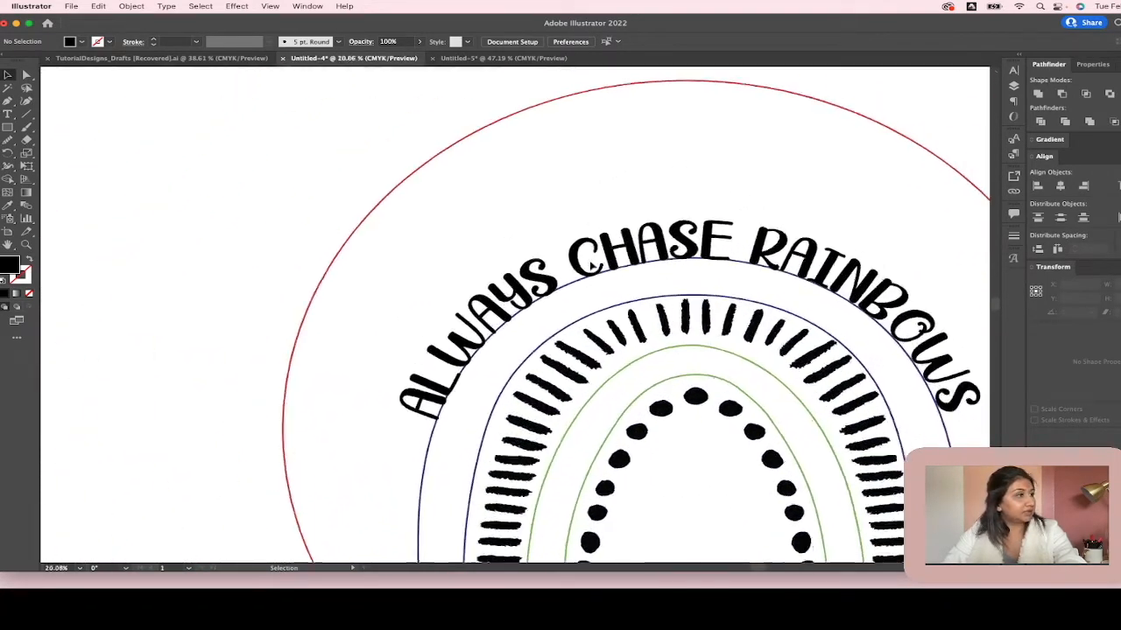
left_click(610, 252)
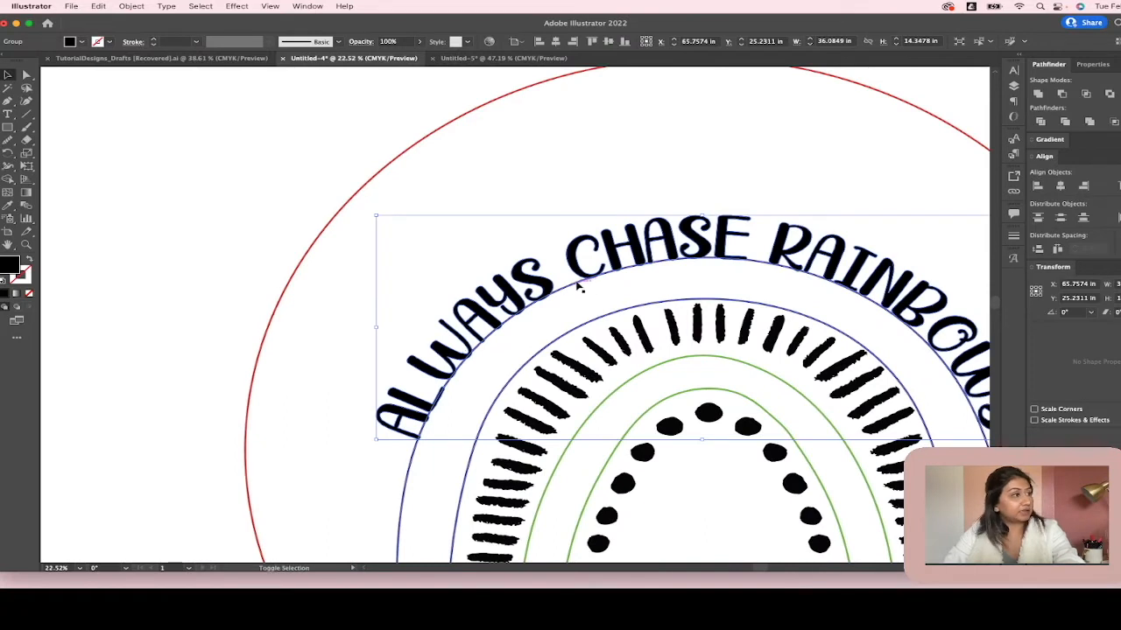
left_click(574, 285, "shift")
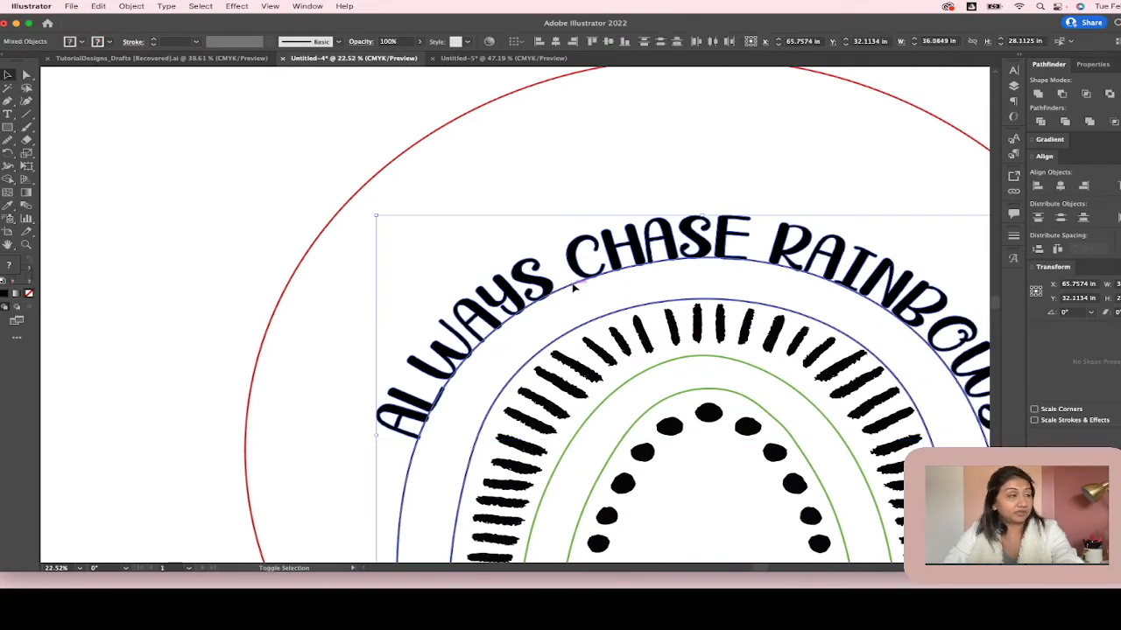
left_click(1037, 94)
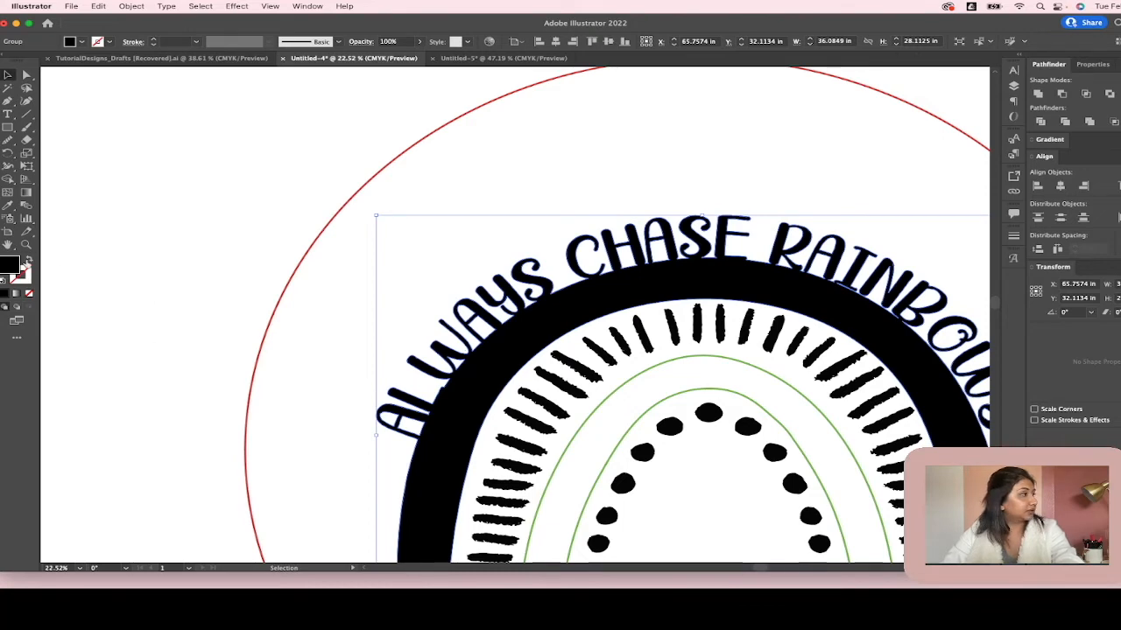
Swap the united shape's fill and stroke and examine its outline where the letters join the arch.
left_click(28, 260)
scroll(631, 192, "down", 2)
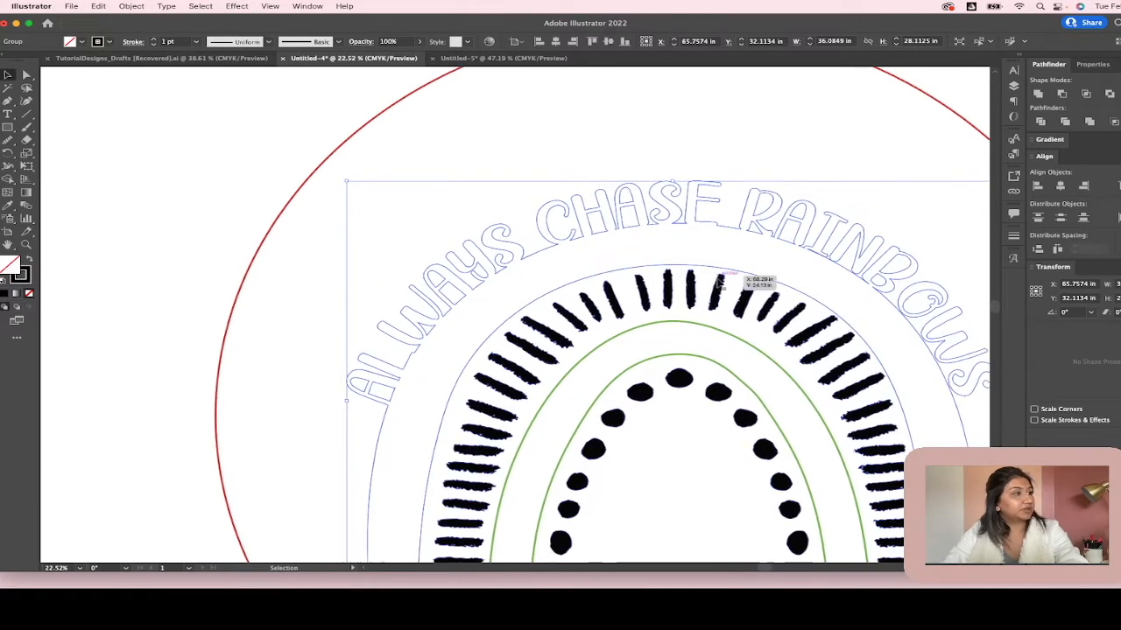
scroll(604, 282, "down", 2)
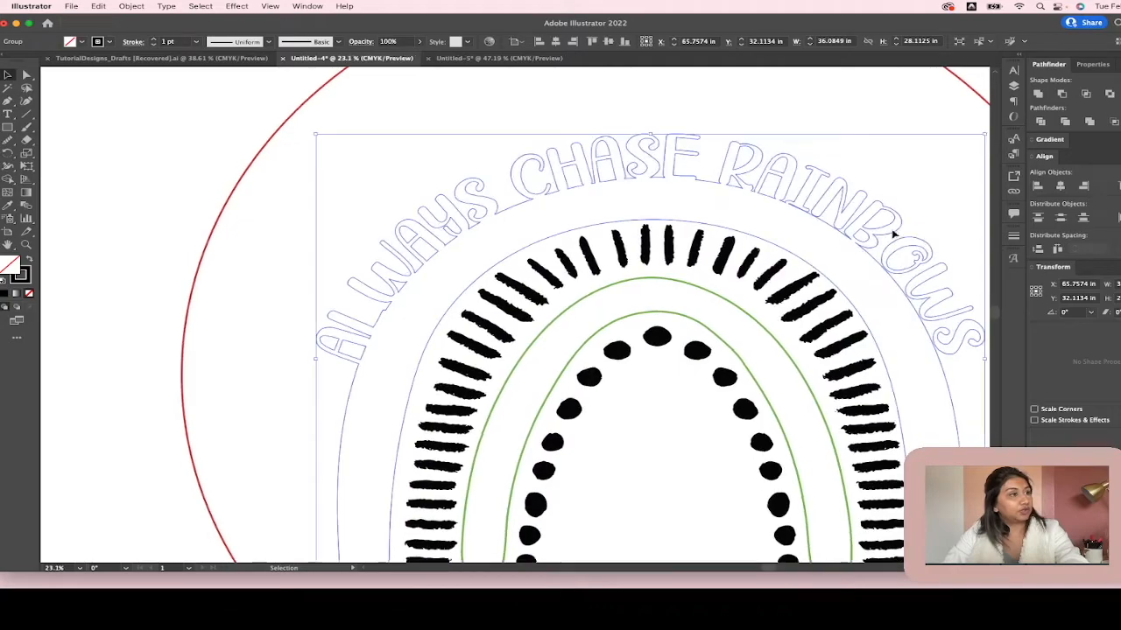
scroll(875, 237, "up", 5)
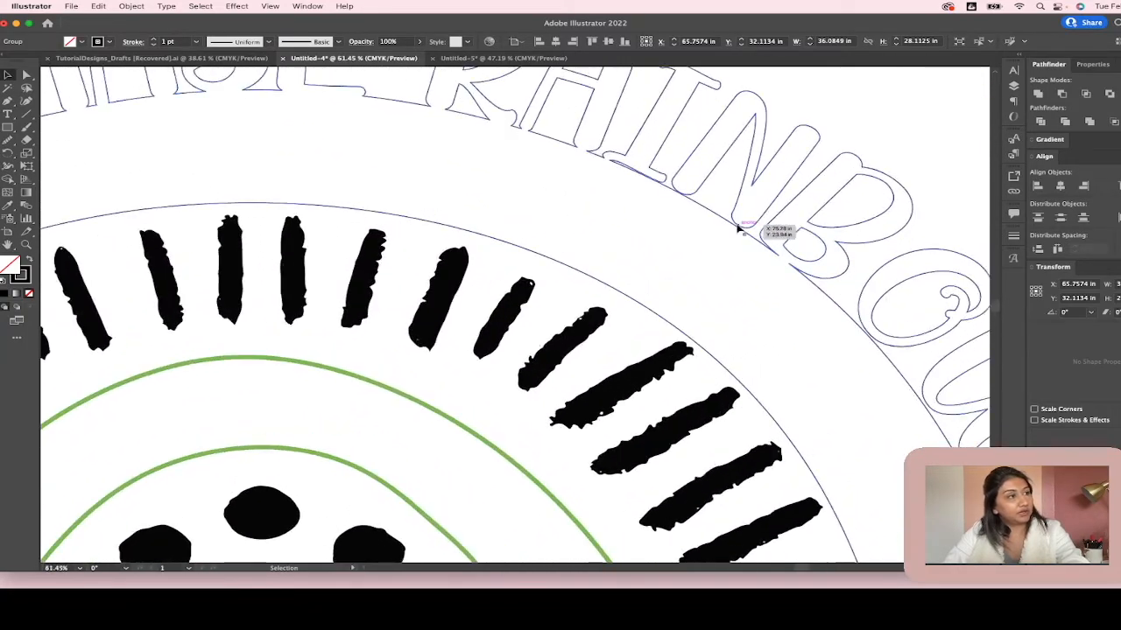
scroll(770, 235, "down", 5)
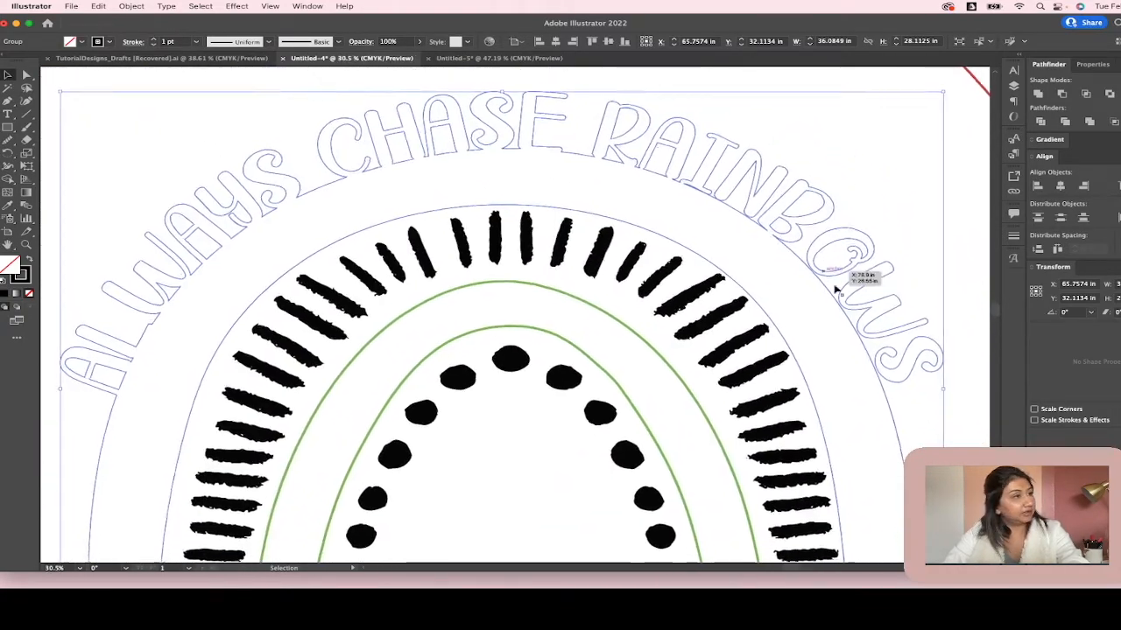
scroll(801, 262, "up", 5)
scroll(807, 256, "down", 5)
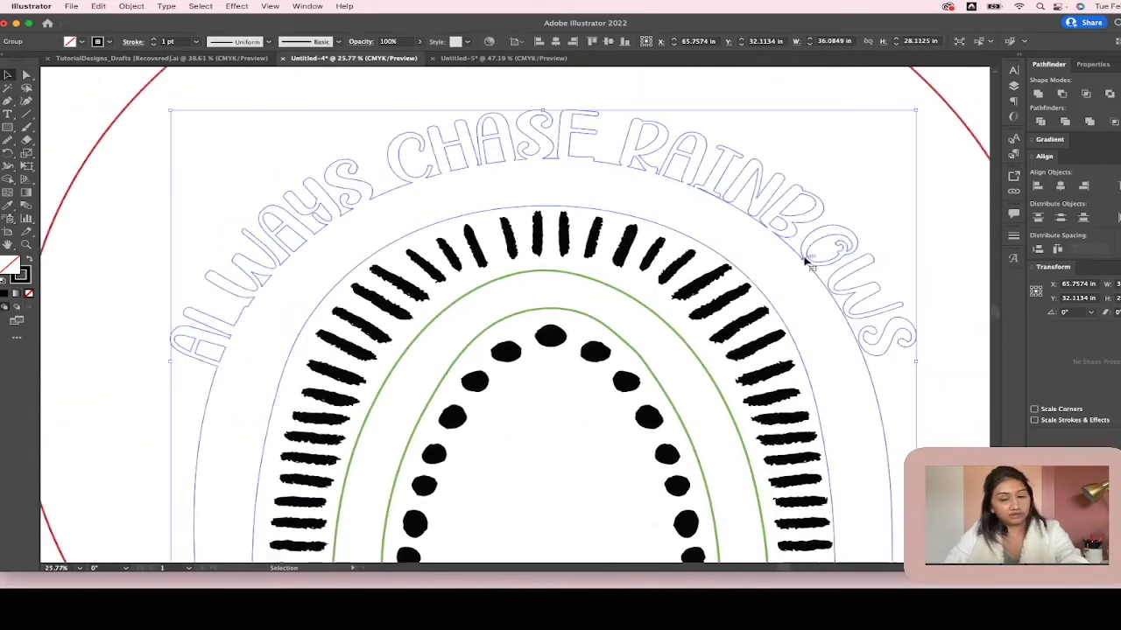
Swap the united shape's fill and stroke back, and undo the union of the lettering and arch.
key("shift+x")
left_click(856, 173)
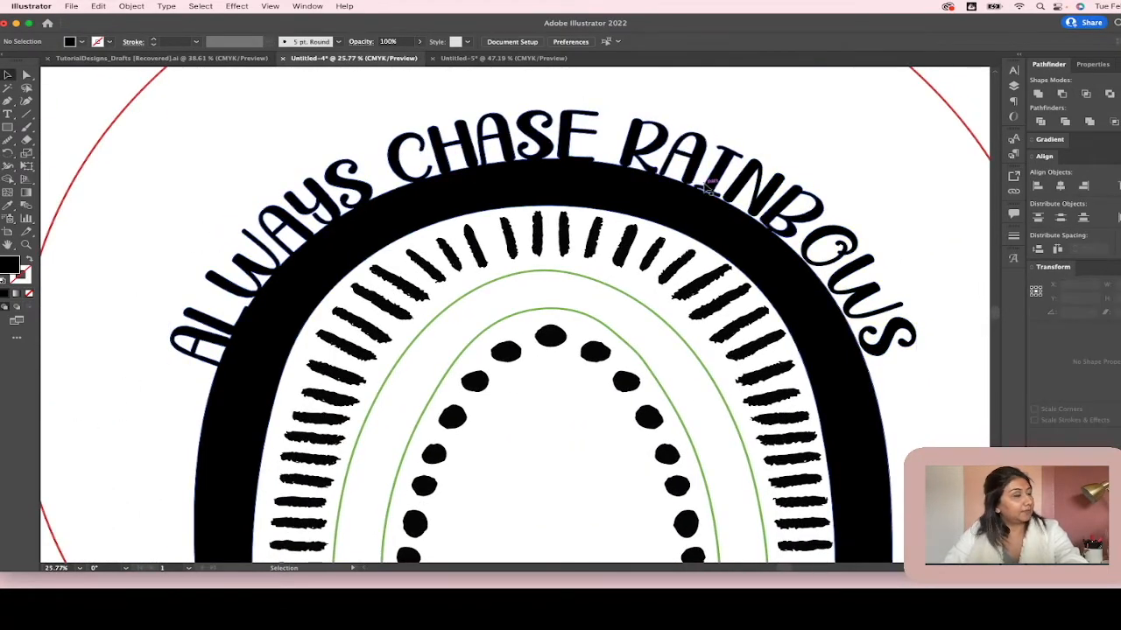
key("ctrl+z")
Display the artwork in Outline view, clear the selection, and examine where each letter meets the outer arch.
scroll(805, 146, "up", 3)
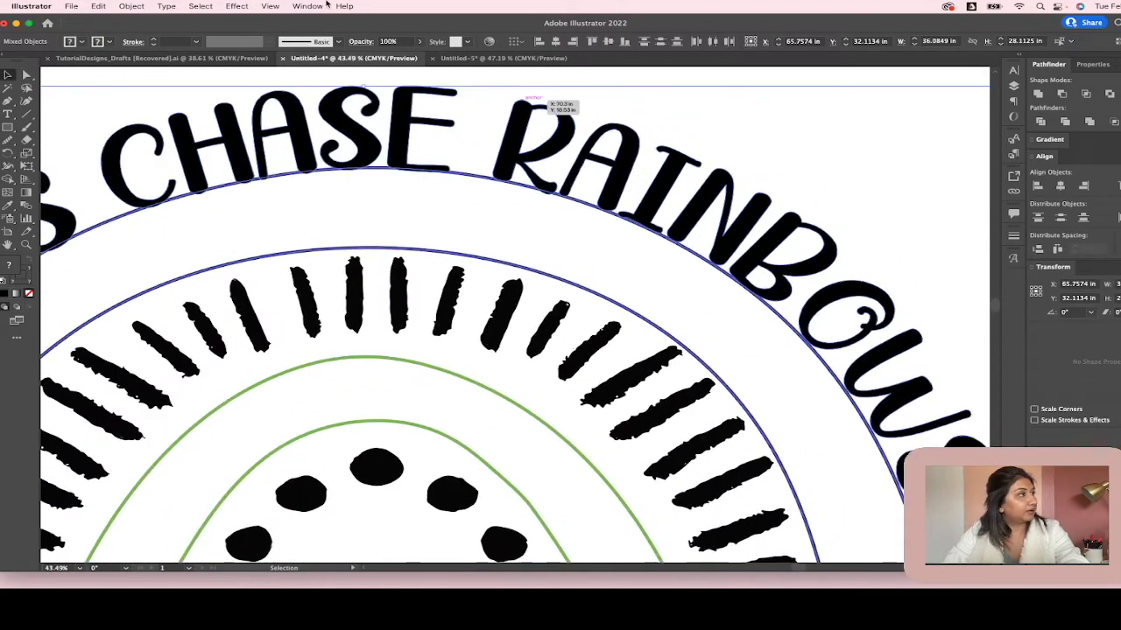
left_click(313, 7)
mouse_move(235, 6)
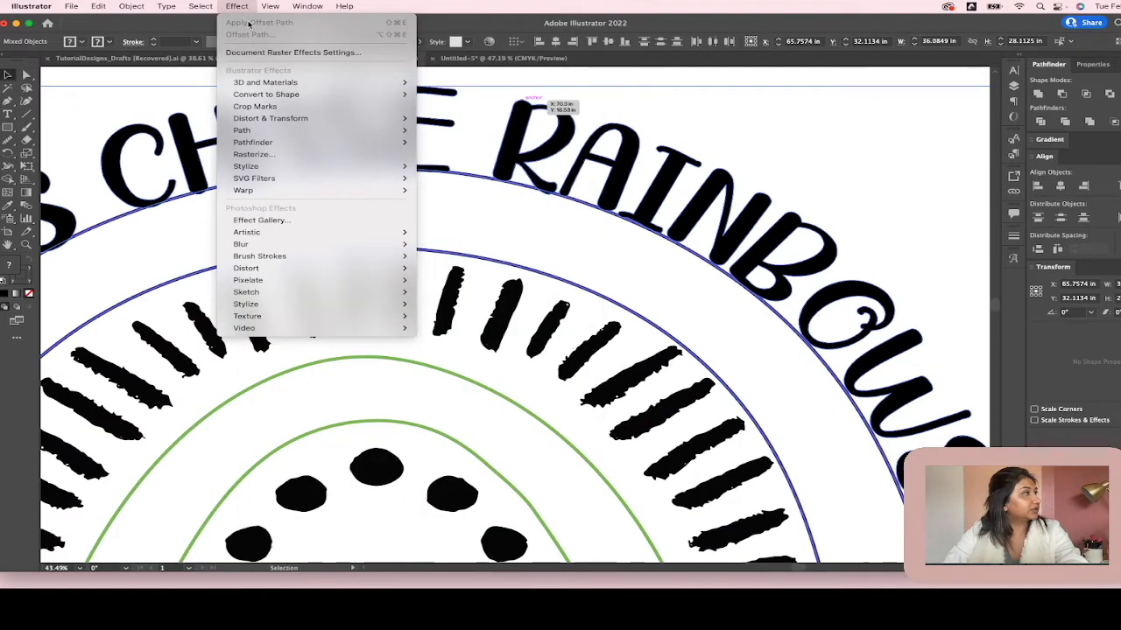
mouse_move(270, 6)
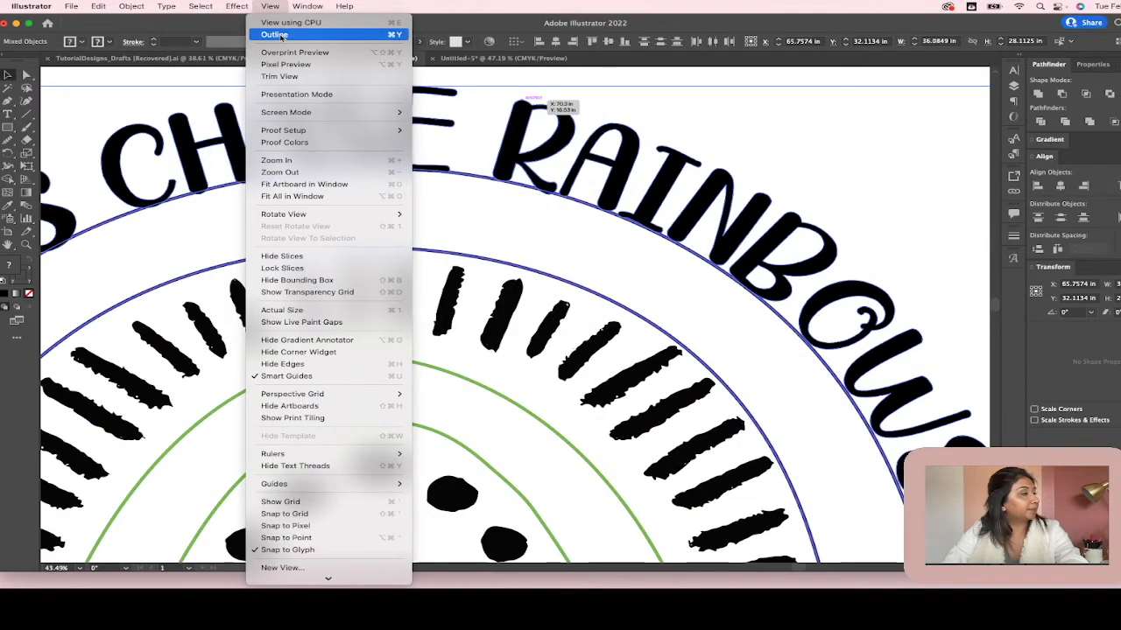
left_click(281, 35)
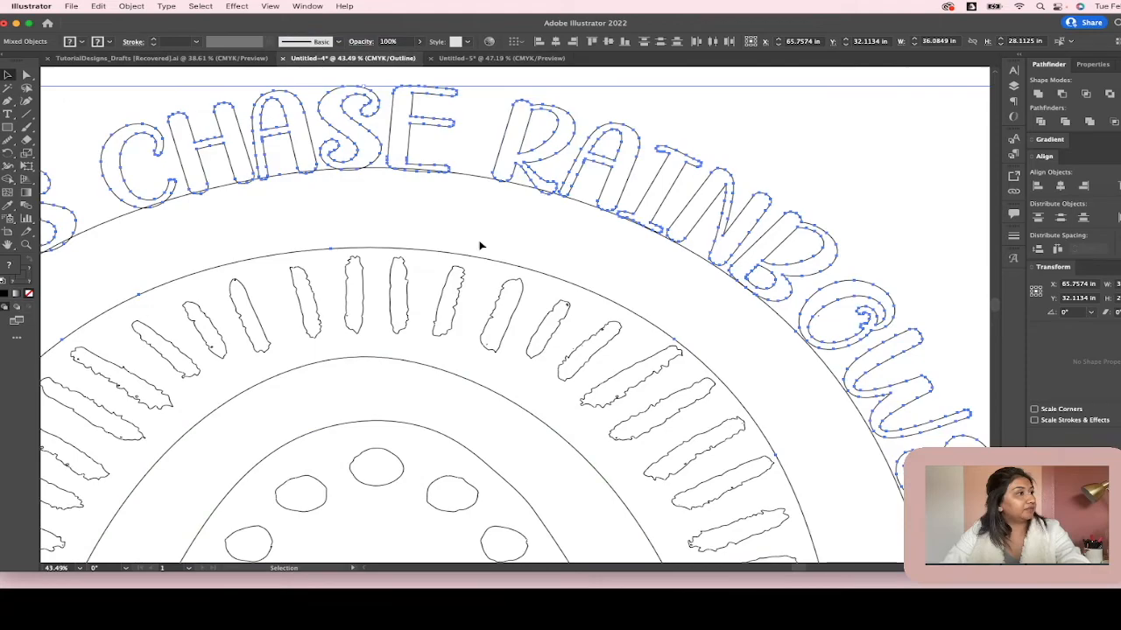
left_click(485, 213)
scroll(492, 202, "up", 4)
scroll(492, 202, "down", 3)
scroll(851, 326, "down", 1)
scroll(851, 326, "down", 6)
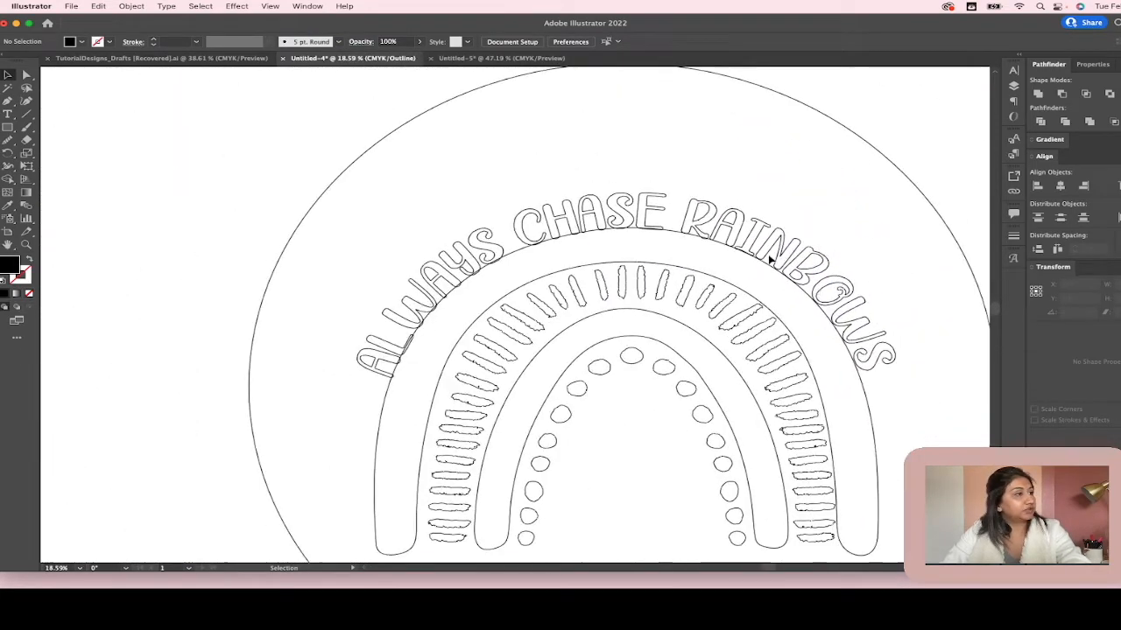
Select the lettering group and rotate it slightly clockwise to an angle of 359.26° to match the outer arch.
left_click(770, 259)
scroll(153, 136, "down", 1)
left_click(221, 88)
left_click(646, 183)
left_click_drag(892, 159, 892, 164)
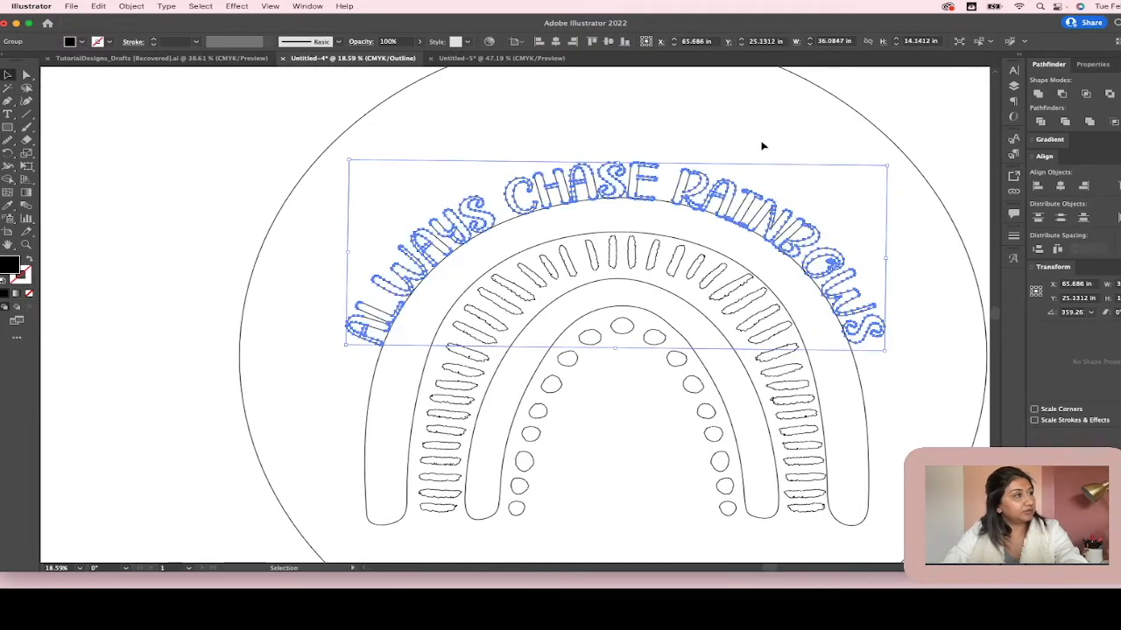
Isolate the lettering group and move the C of CHASE down 0.06 in so it overlaps the outer arch.
scroll(740, 180, "down", 1)
left_click(733, 155)
scroll(773, 220, "up", 5)
scroll(783, 238, "up", 1)
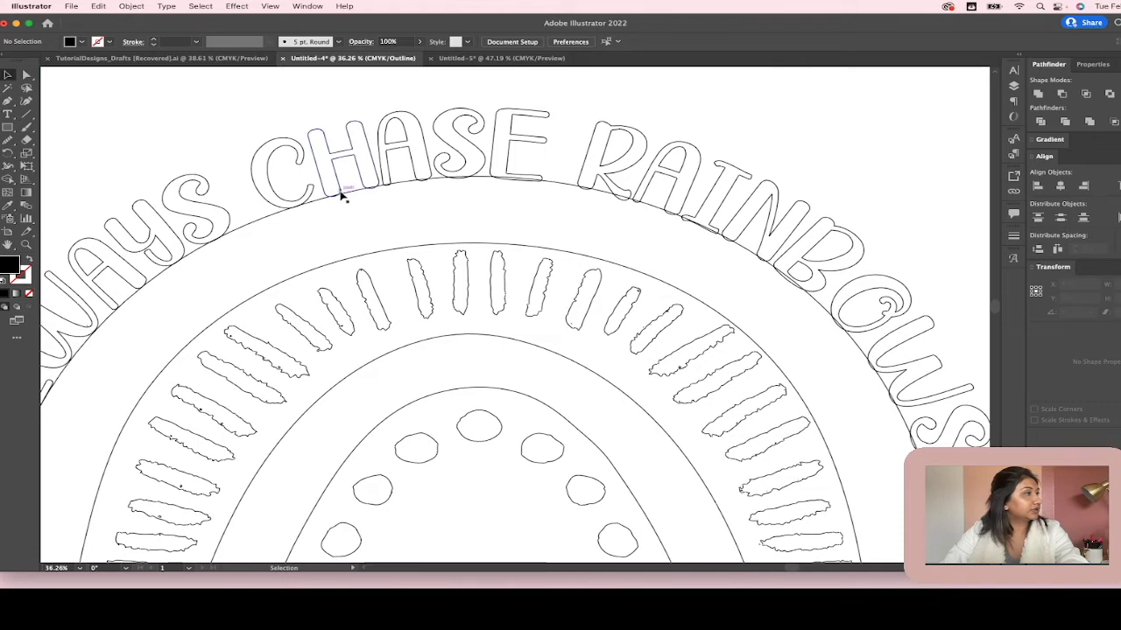
left_click(287, 204)
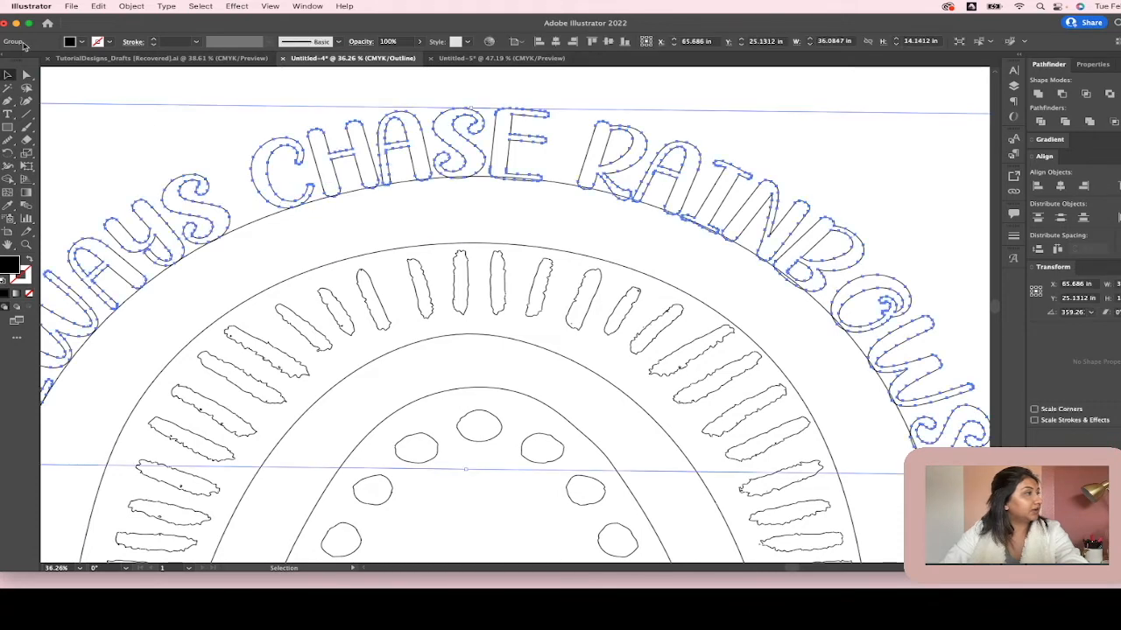
double_click(273, 141)
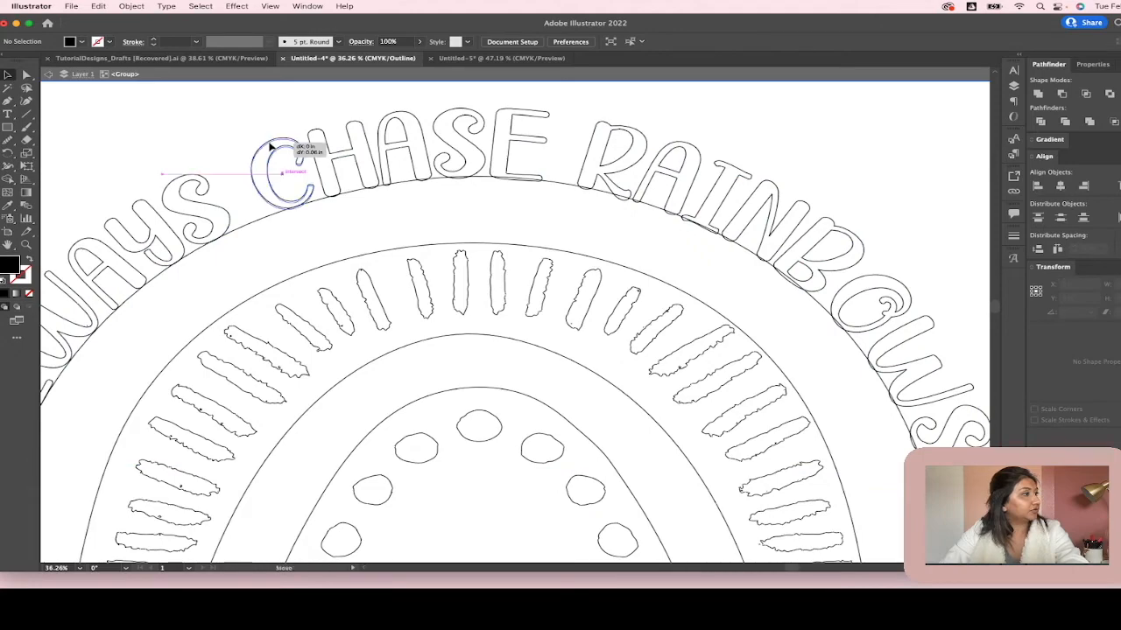
double_click(229, 141)
Isolate the lettering group and move the W of ALWAYS slightly inward so both of its curves overlap the outer arch.
scroll(376, 213, "left", 5)
scroll(375, 212, "down", 2)
scroll(340, 198, "up", 5)
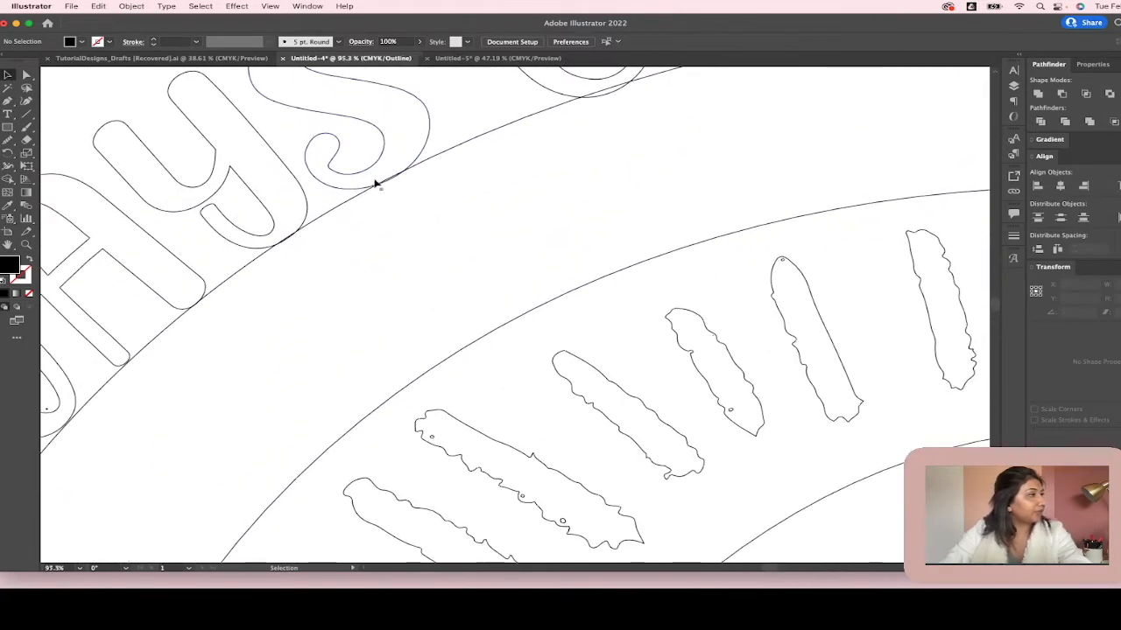
scroll(323, 240, "up", 2)
scroll(336, 249, "left", 5)
scroll(336, 250, "down", 2)
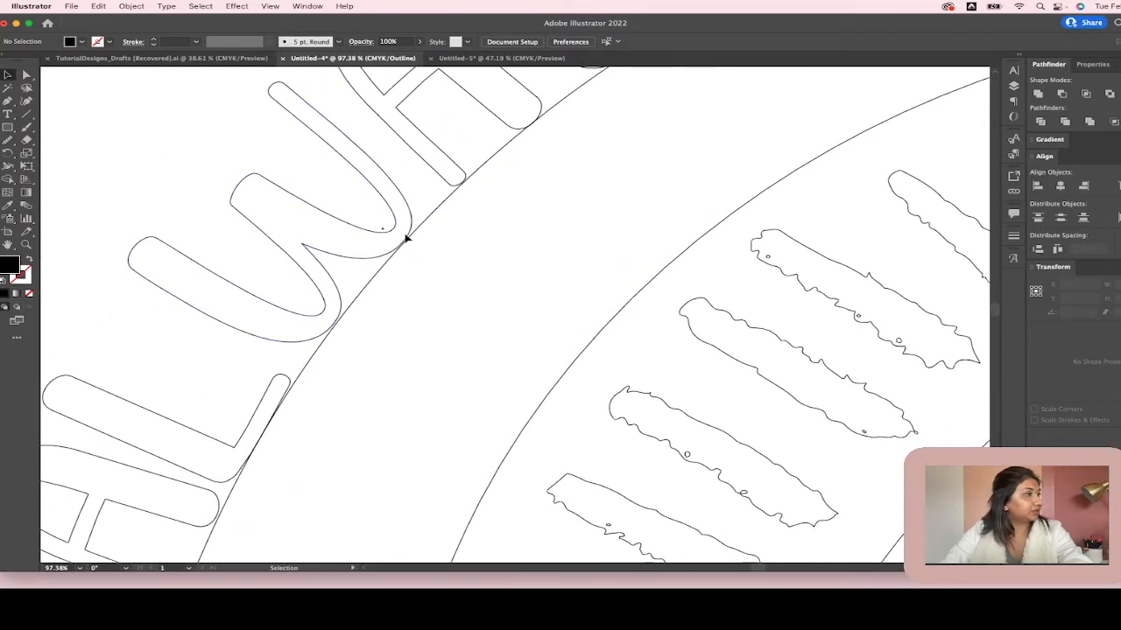
scroll(405, 238, "up", 4)
double_click(413, 235)
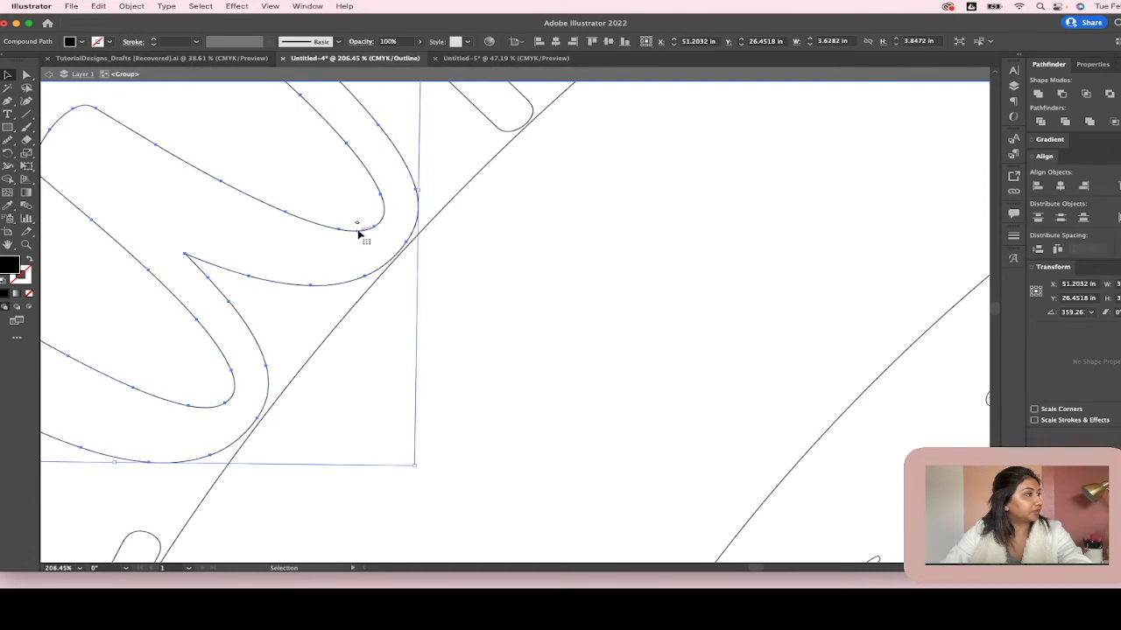
left_click_drag(350, 232, 357, 238)
left_click(493, 268)
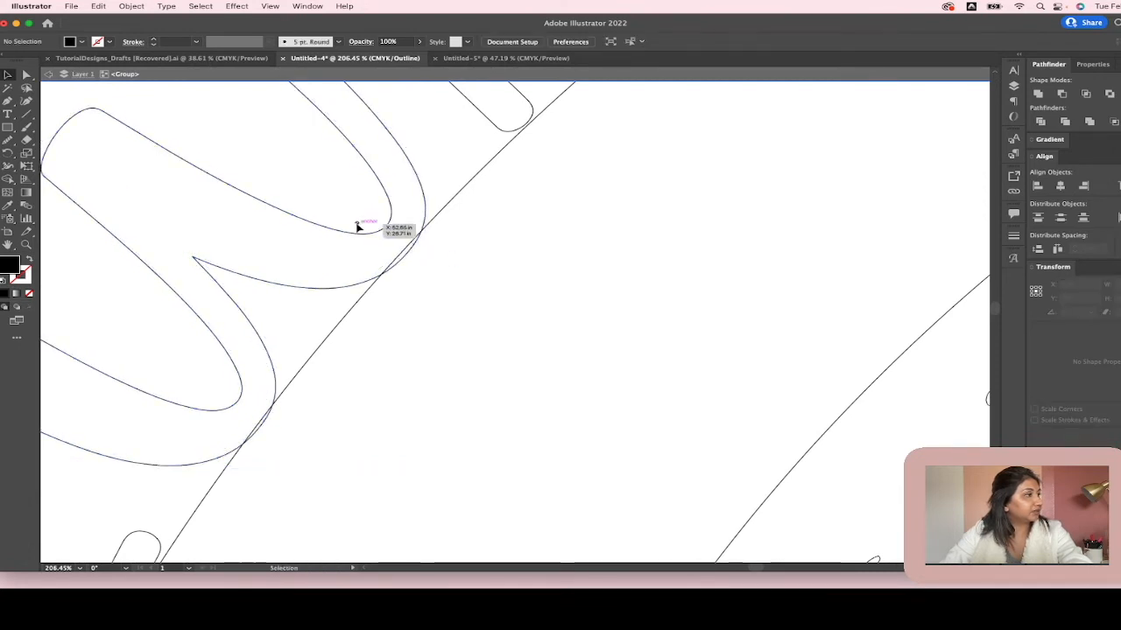
key("Escape")
Isolate the compound path of stray specks and delete the tiny speck inside the W.
left_click(356, 226)
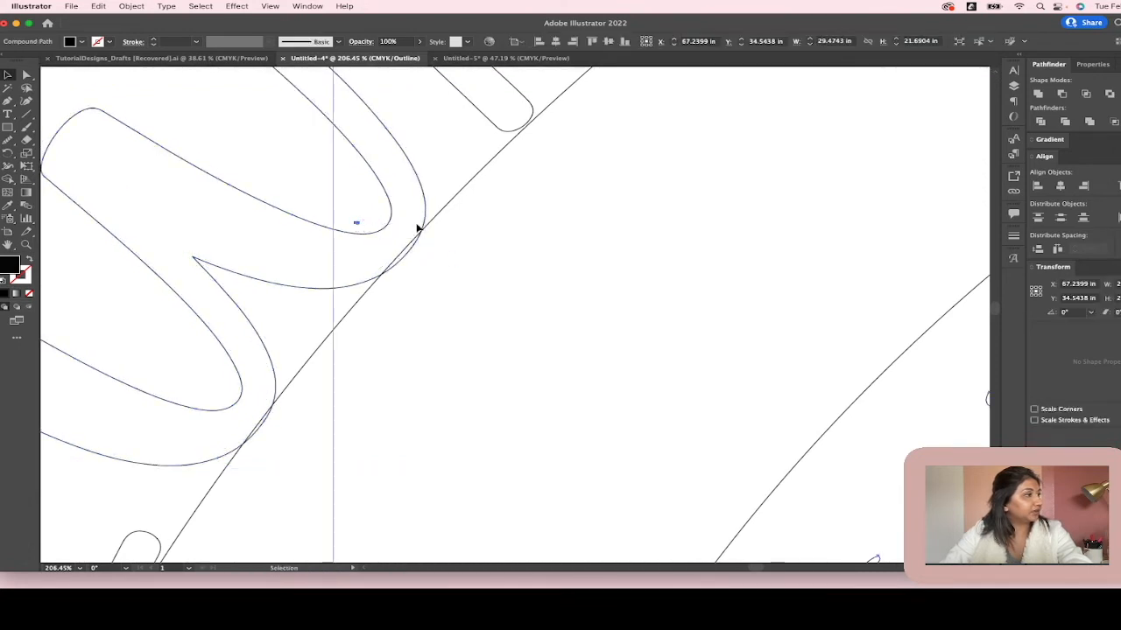
double_click(356, 225)
left_click(540, 278)
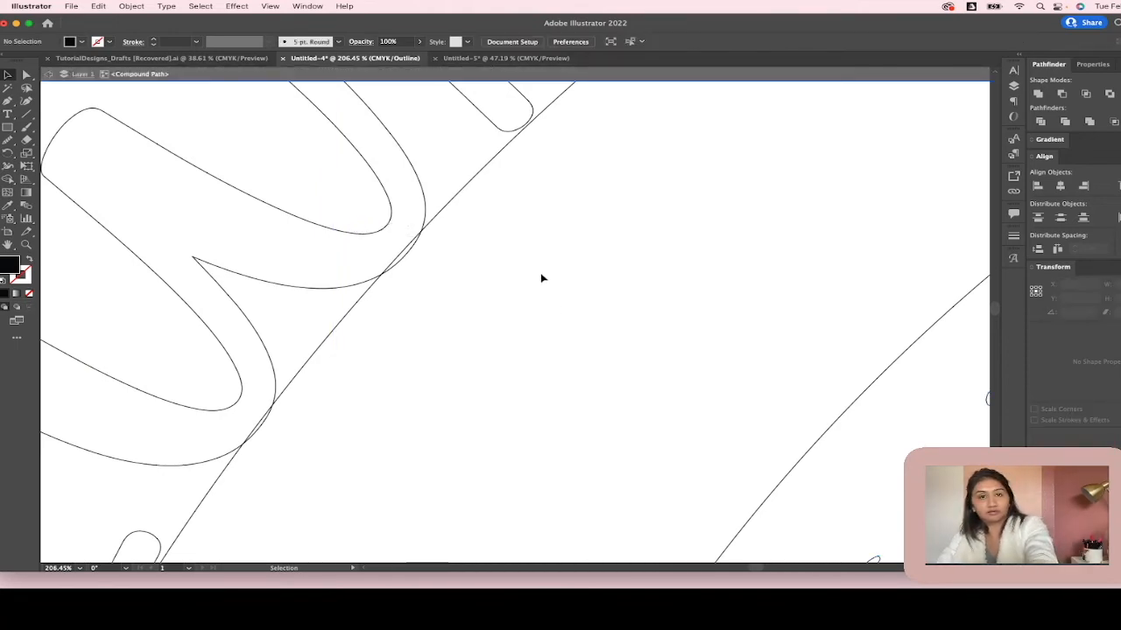
key("Escape")
Examine closely where the L and the first A of ALWAYS meet the outer arch.
scroll(450, 303, "down", 3)
scroll(448, 325, "down", 4)
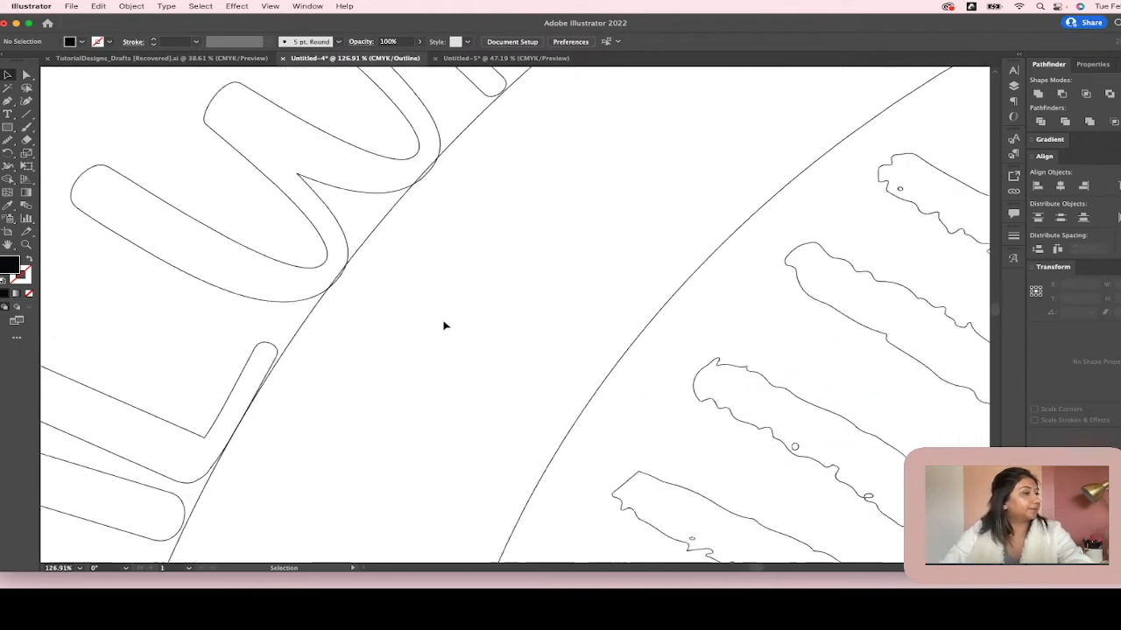
scroll(448, 332, "down", 4)
scroll(340, 357, "up", 4)
scroll(342, 357, "up", 6)
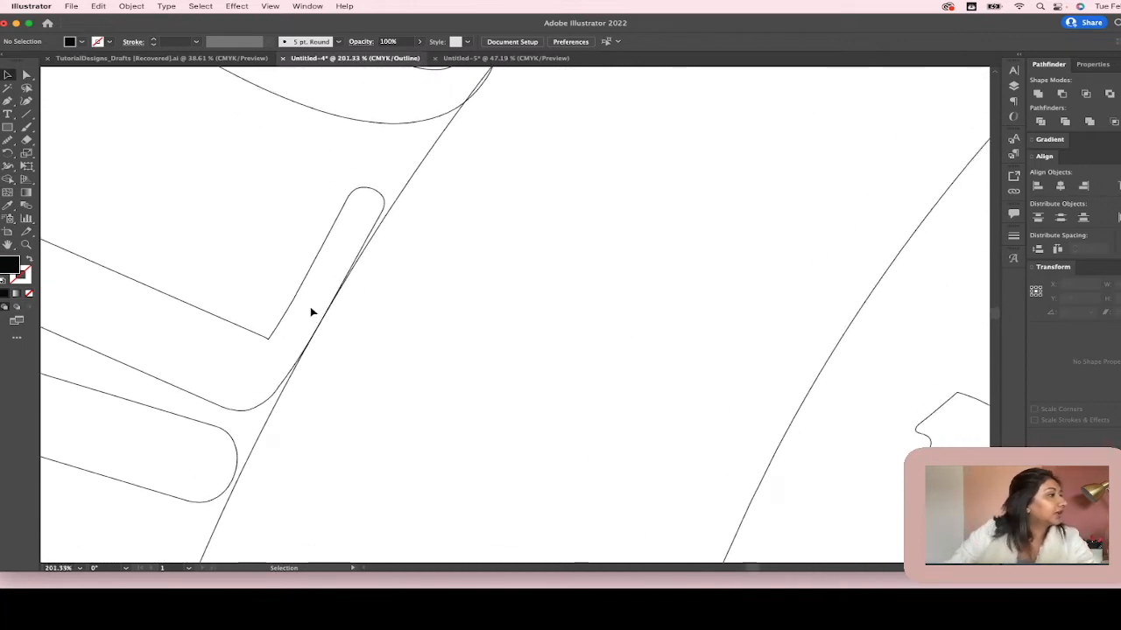
left_click(366, 291)
scroll(358, 365, "up", 4)
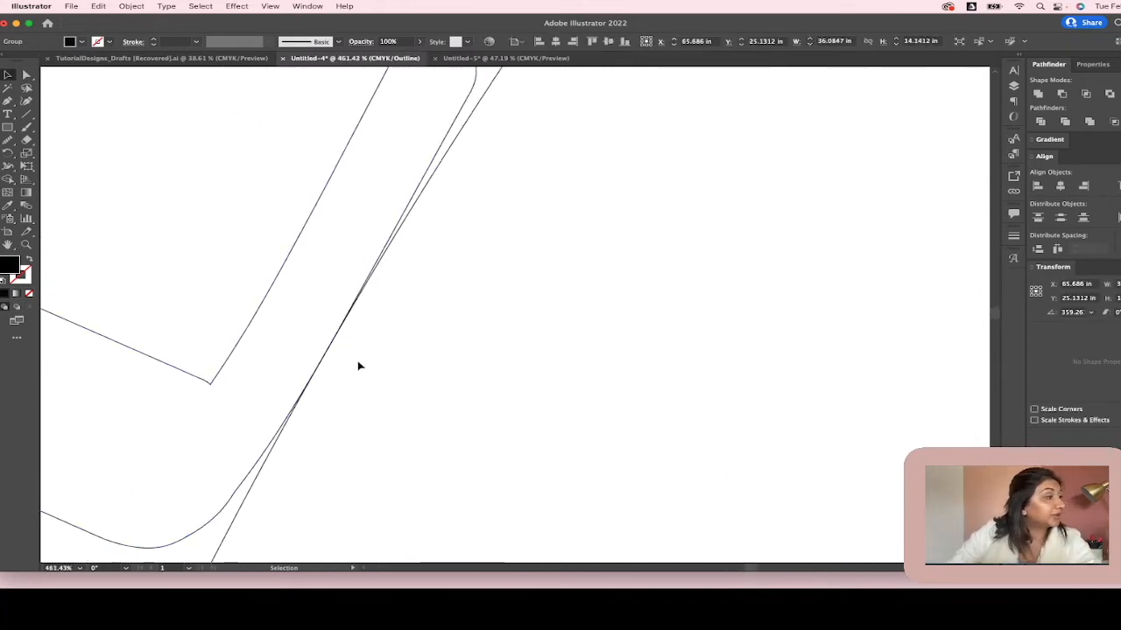
scroll(354, 365, "down", 2)
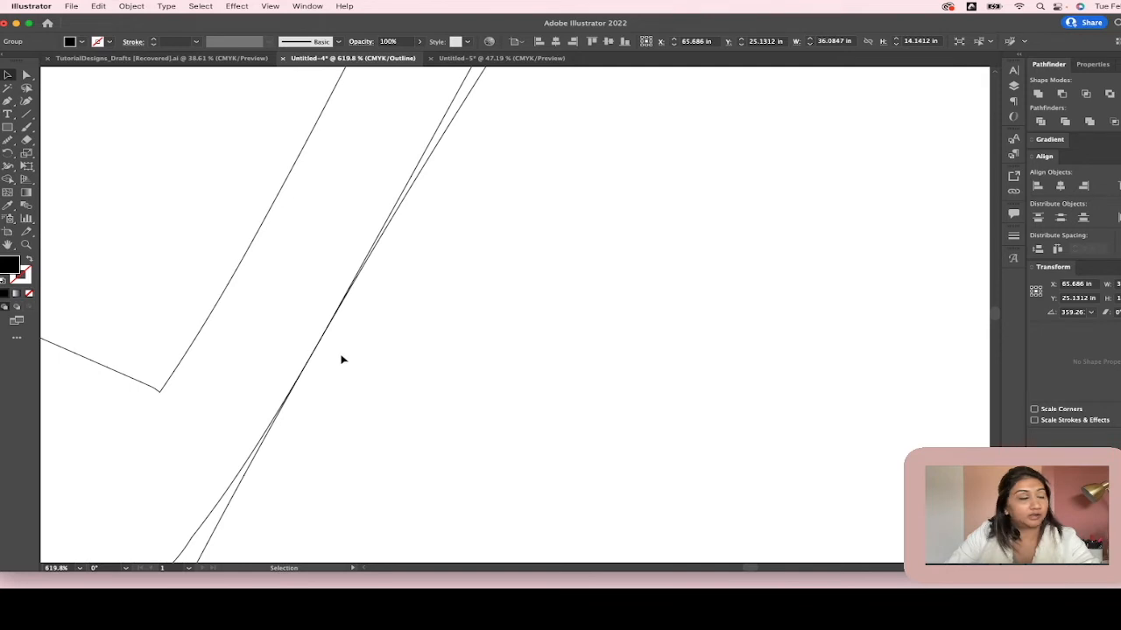
scroll(406, 245, "down", 5)
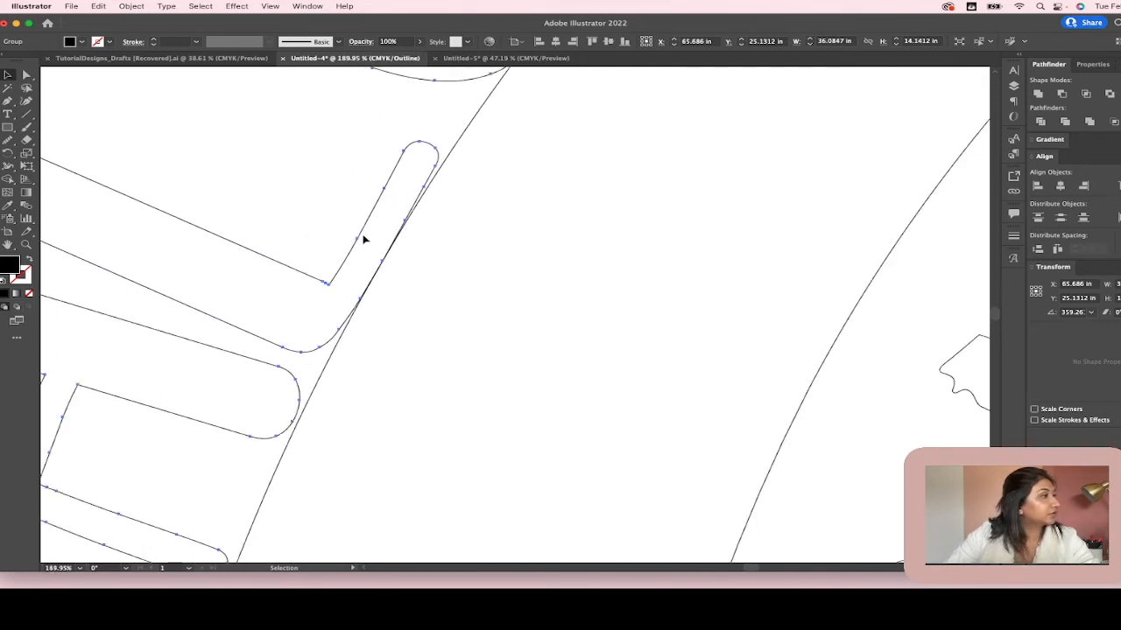
left_click_drag(192, 228, 196, 228)
double_click(197, 227)
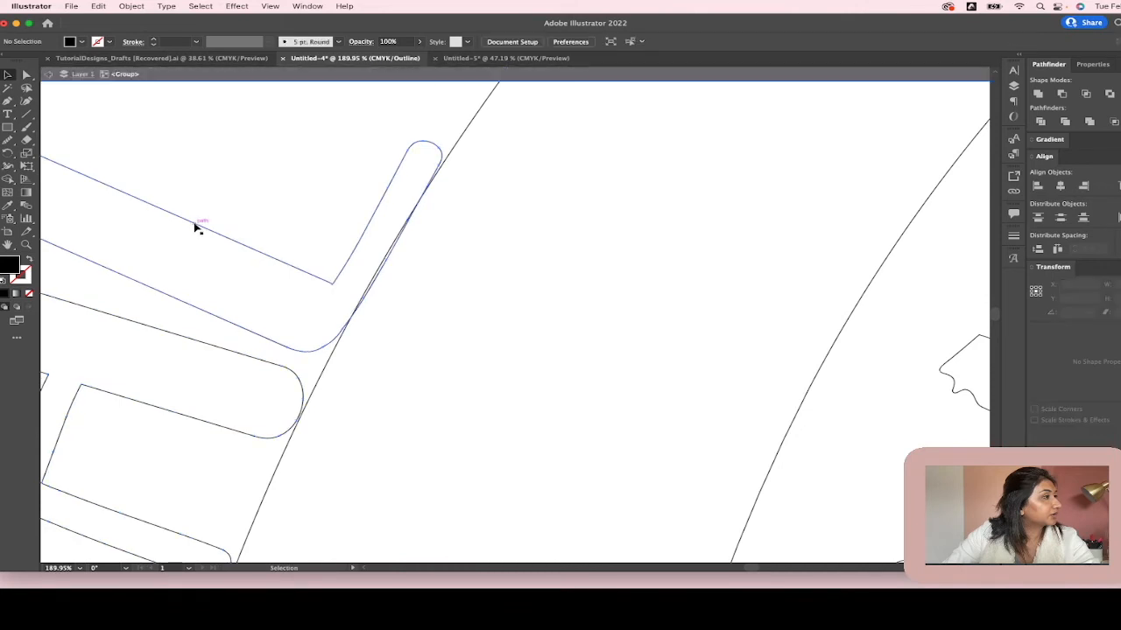
key("super+z")
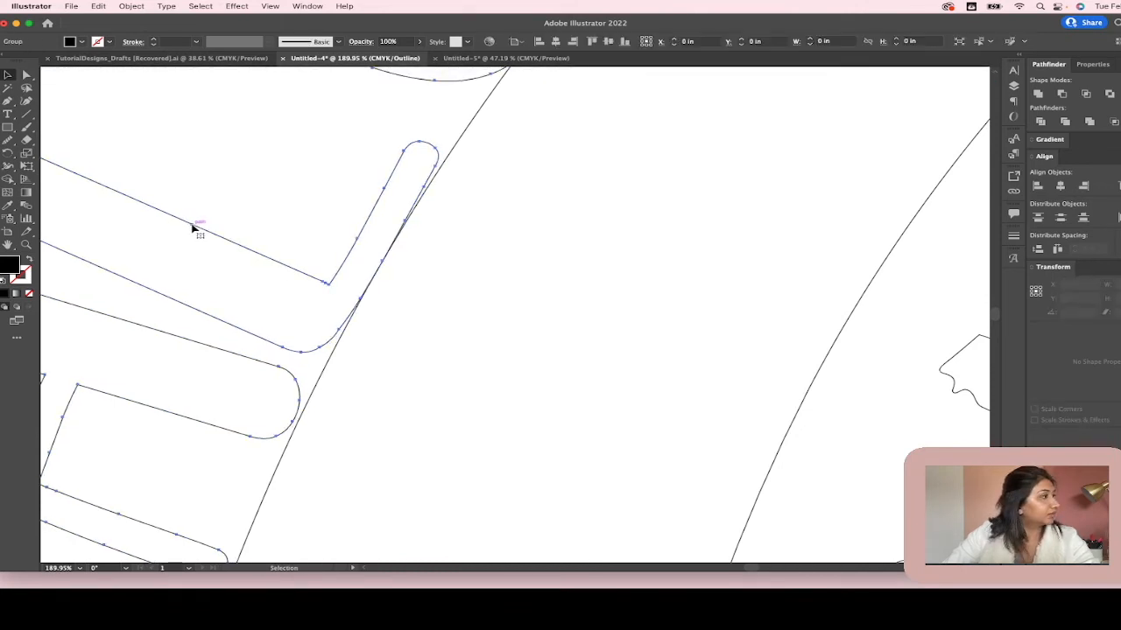
Isolate the lettering group and move only the L of ALWAYS slightly inward to overlap the outer arch.
double_click(195, 227)
left_click_drag(193, 227, 200, 230)
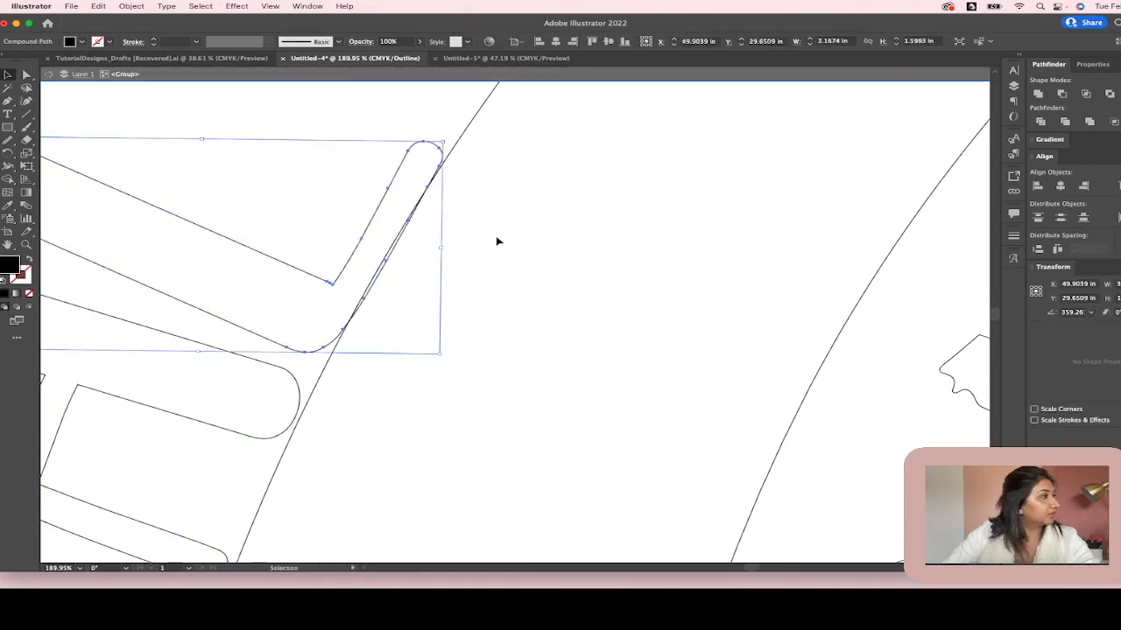
double_click(515, 241)
Move the first A of ALWAYS slightly inward so its legs overlap the outer arch.
scroll(426, 315, "down", 5)
scroll(402, 317, "up", 3)
left_click(346, 292)
double_click(346, 291)
left_click_drag(346, 292, 354, 295)
left_click(712, 303)
Leave the lettering group's isolation and display the artwork in CPU Preview.
scroll(700, 306, "down", 5)
scroll(689, 306, "down", 6)
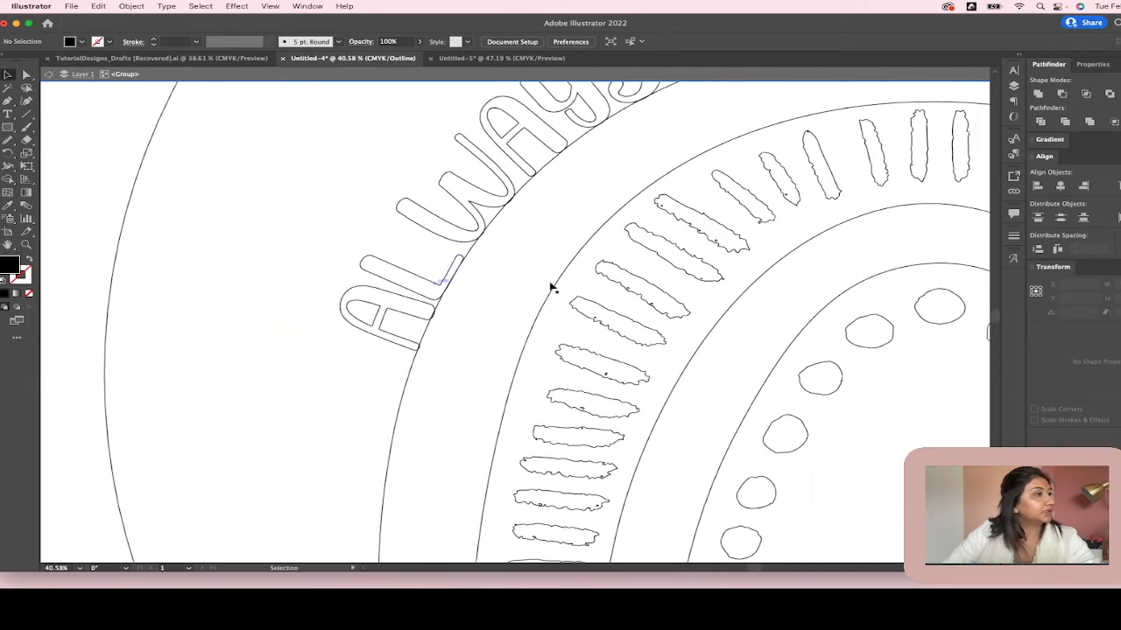
scroll(593, 320, "right", 6)
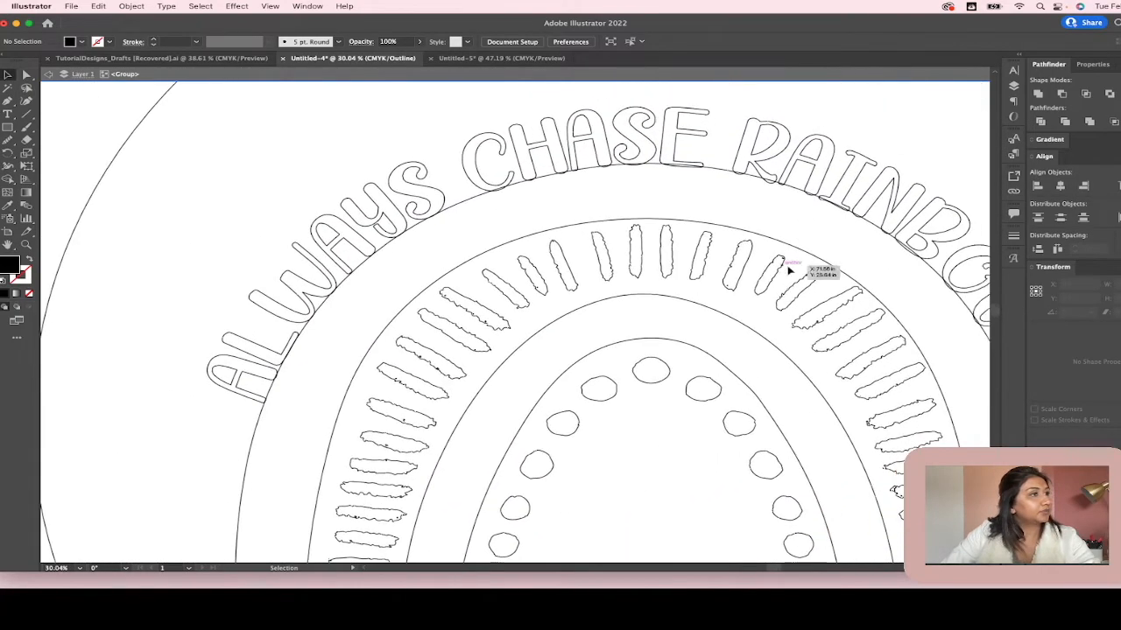
scroll(969, 333, "right", 1)
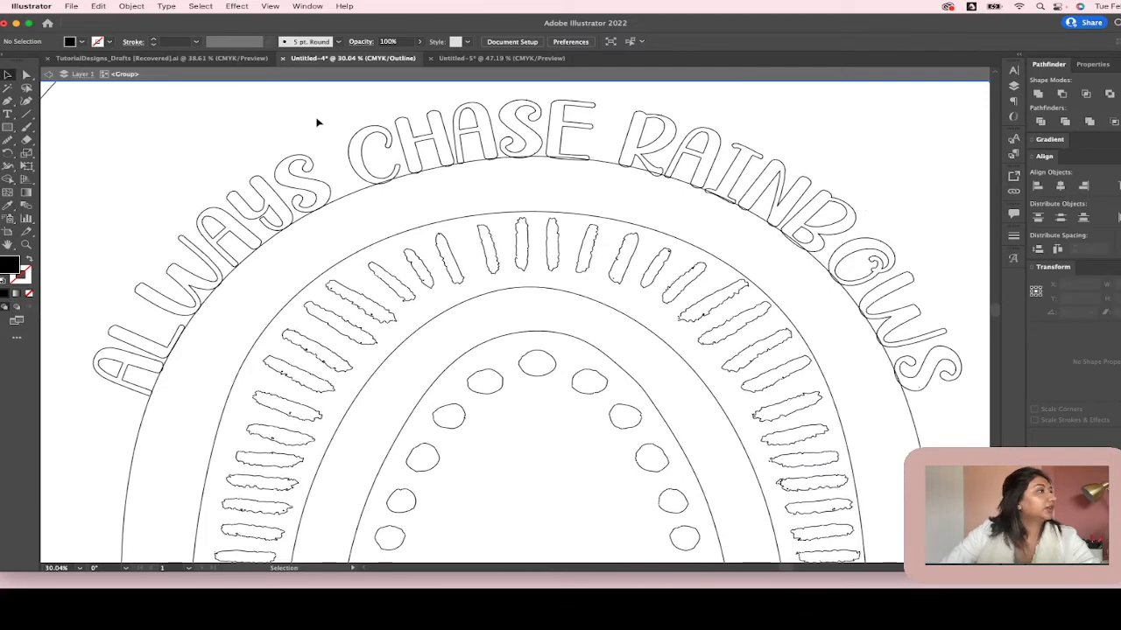
double_click(289, 107)
left_click(269, 6)
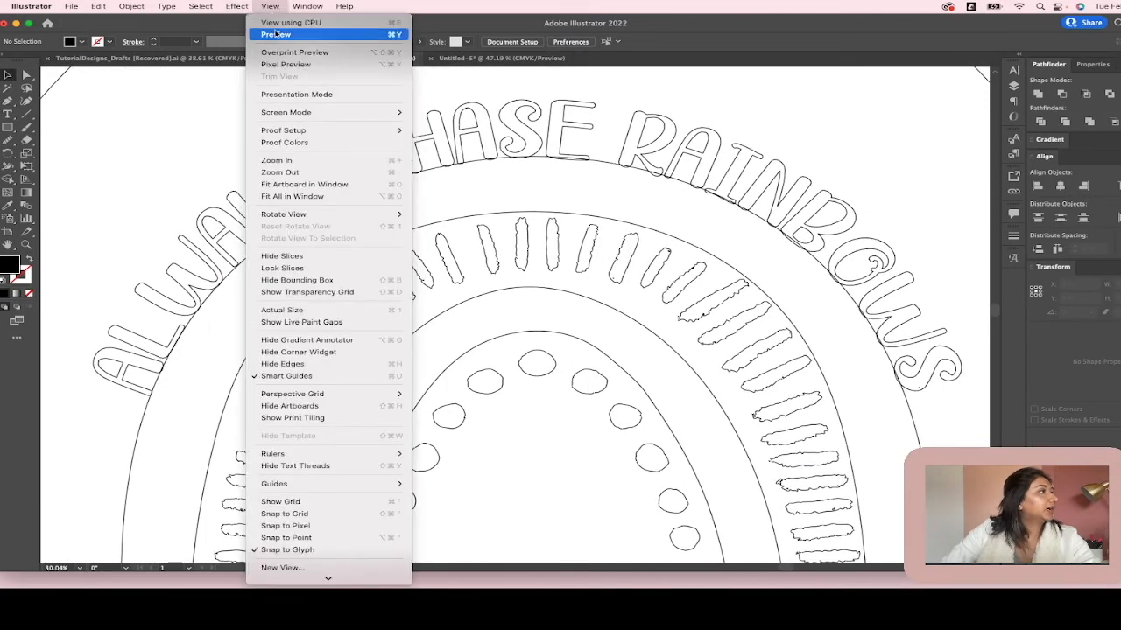
left_click(289, 32)
left_click(282, 6)
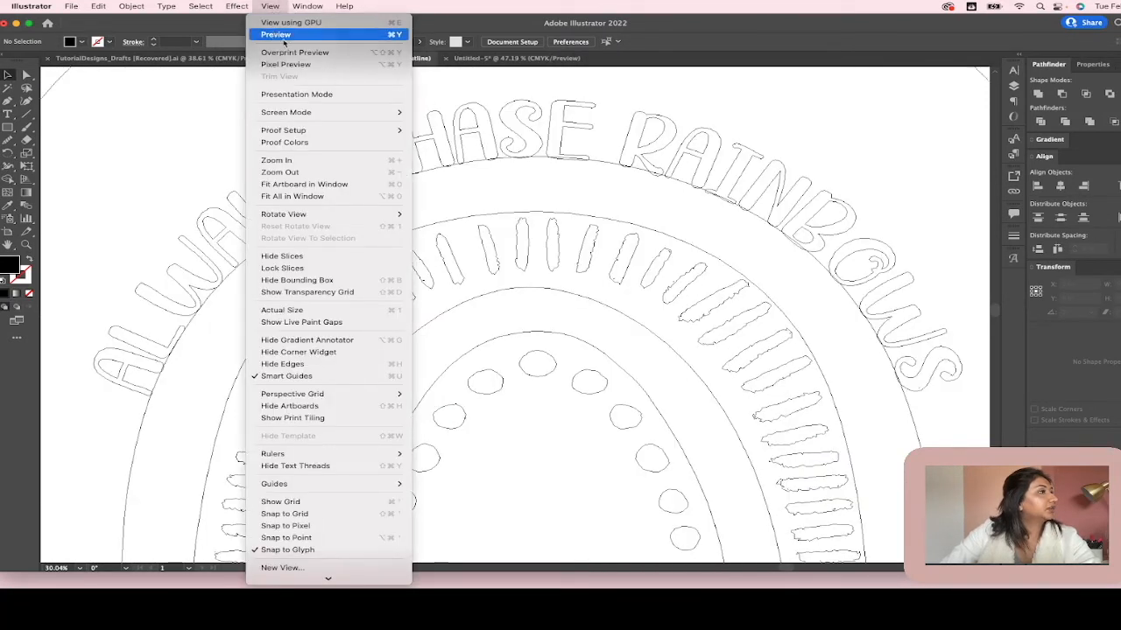
left_click(278, 33)
Select the lettering group together with the outer arch and unite them into one shape.
scroll(803, 151, "right", 1)
scroll(803, 151, "down", 3)
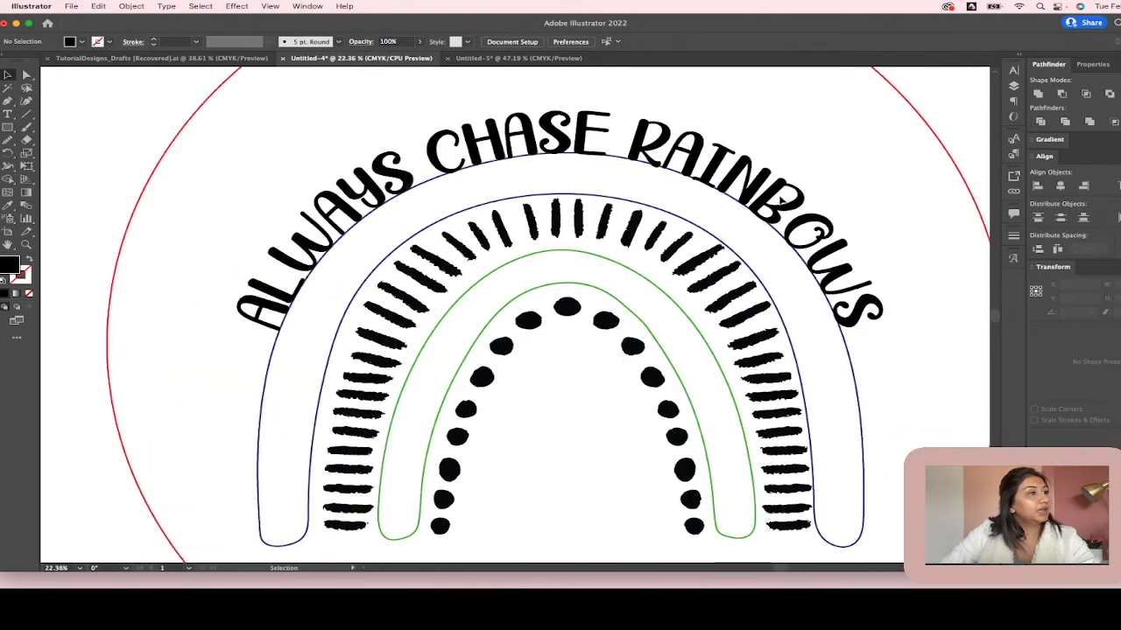
left_click(787, 219)
left_click(782, 236, "shift")
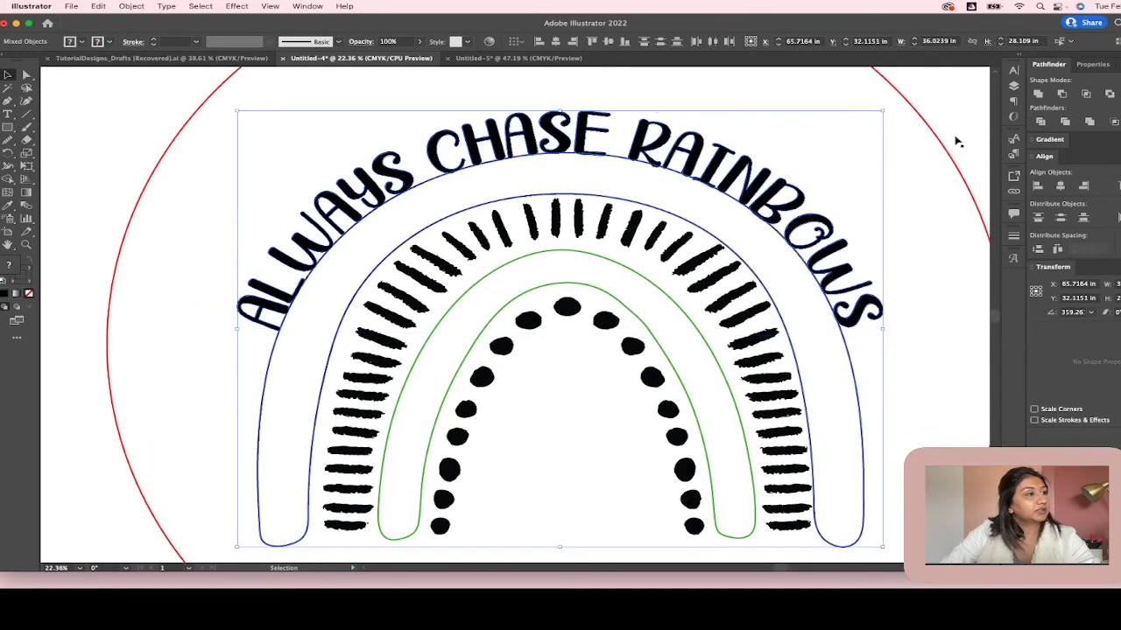
left_click(1037, 93)
left_click(881, 180)
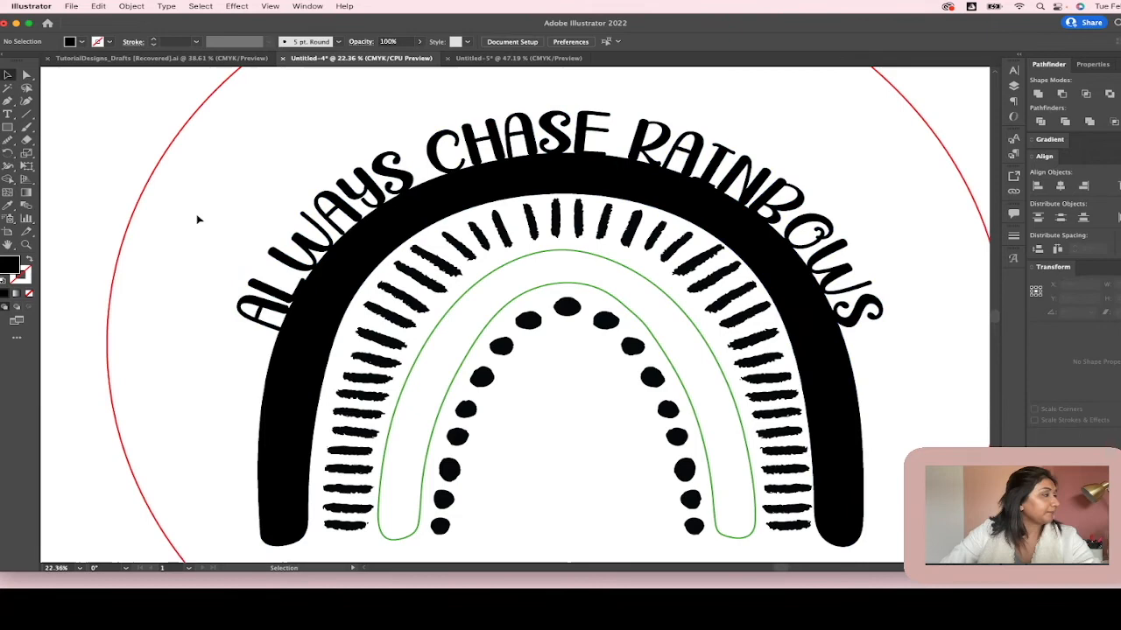
Swap the fill and stroke of the united lettering and arch so only its outline is drawn.
left_click(27, 260)
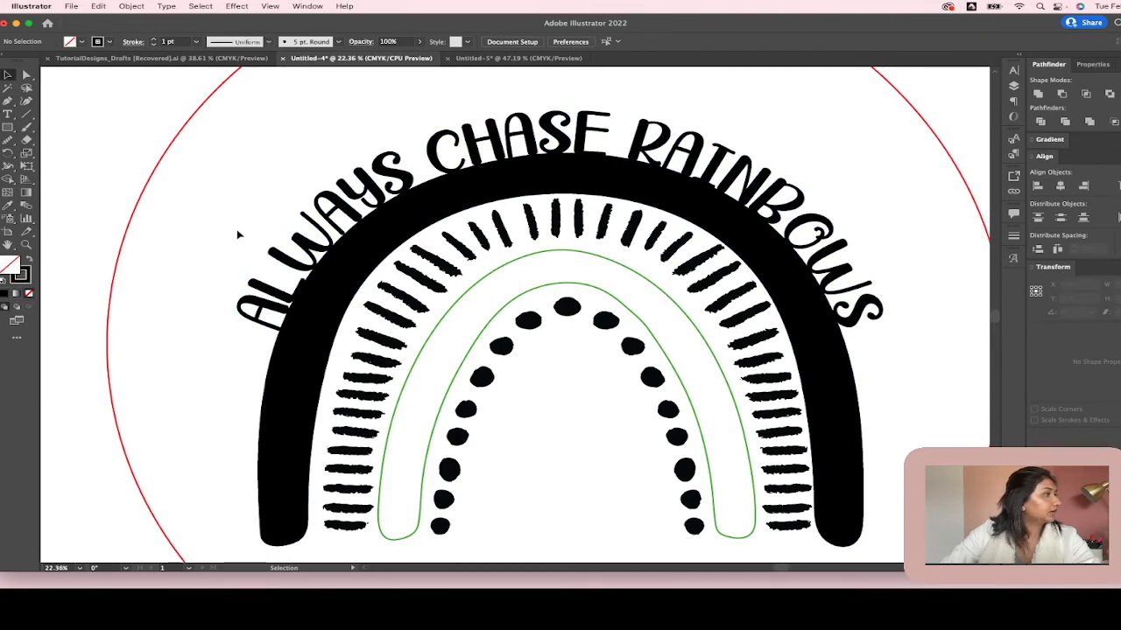
left_click(269, 248)
left_click(29, 262)
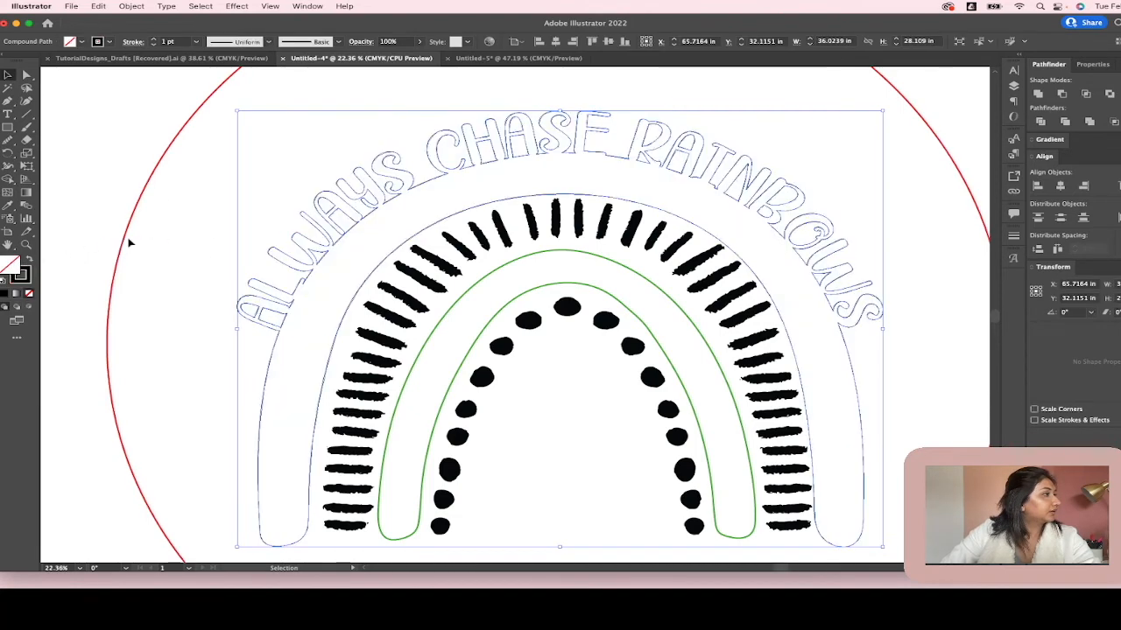
left_click(132, 244)
Examine the united outline along ALWAYS and CHASE for letters that barely join the arch.
scroll(350, 268, "up", 5)
scroll(246, 325, "right", 10)
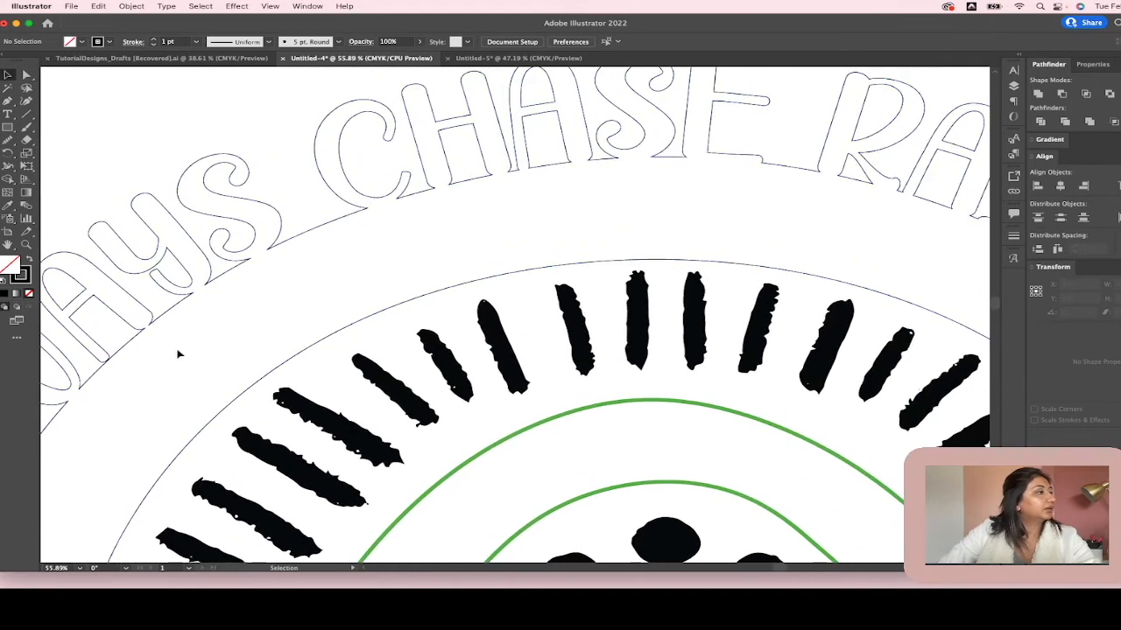
scroll(202, 352, "left", 2)
scroll(170, 167, "up", 1)
scroll(202, 311, "down", 3)
scroll(202, 311, "left", 4)
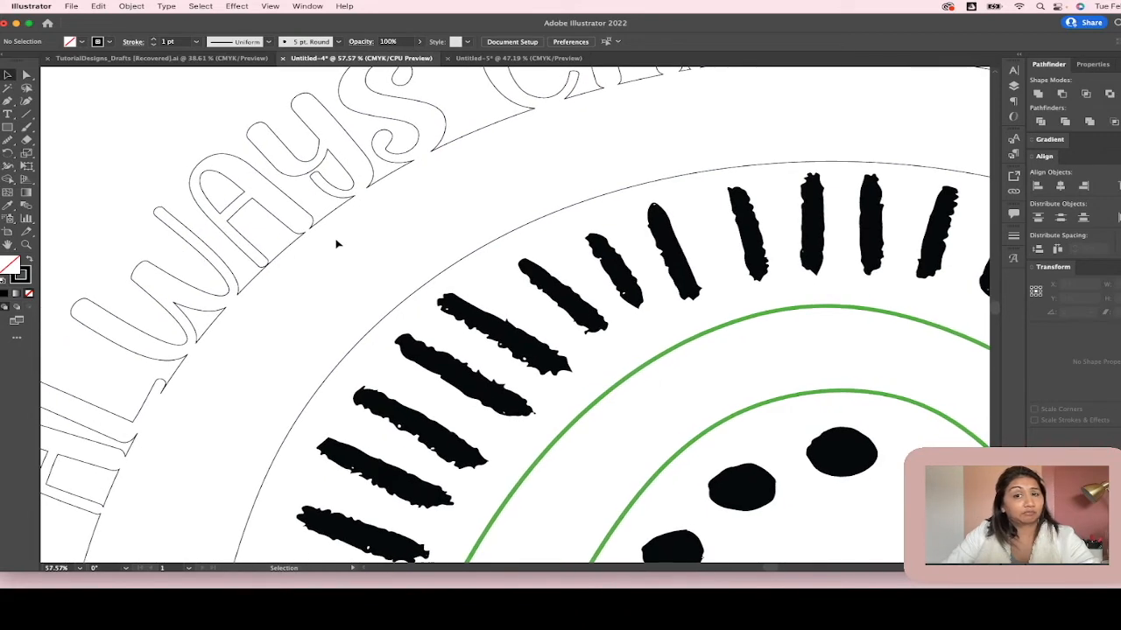
scroll(280, 245, "down", 2)
scroll(280, 245, "left", 2)
scroll(307, 290, "up", 3)
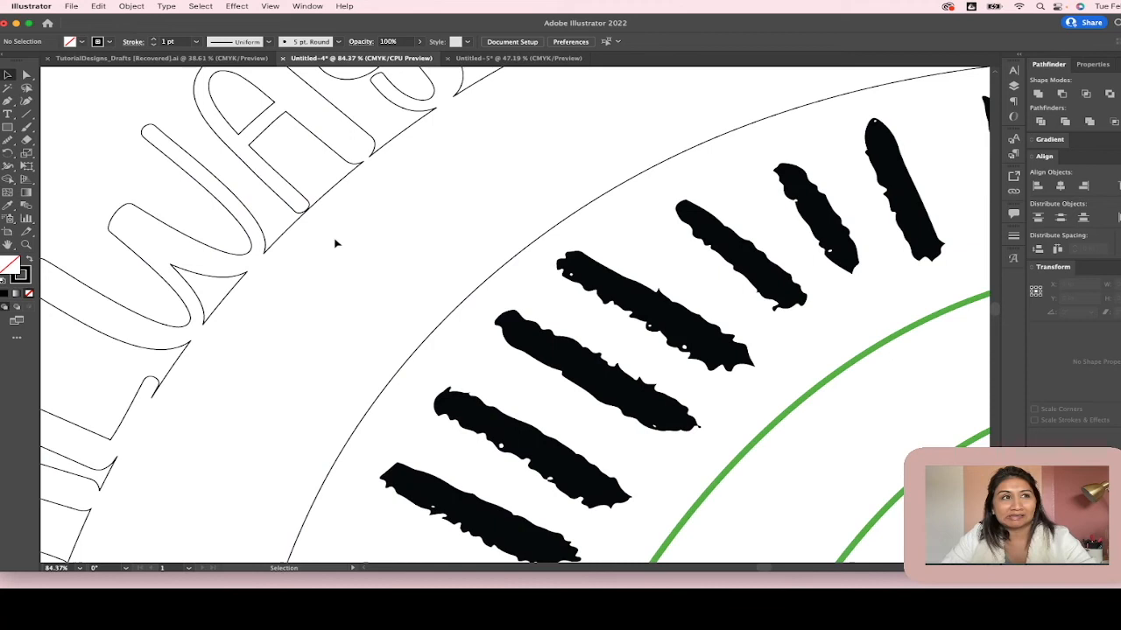
scroll(339, 241, "down", 1)
scroll(339, 242, "left", 1)
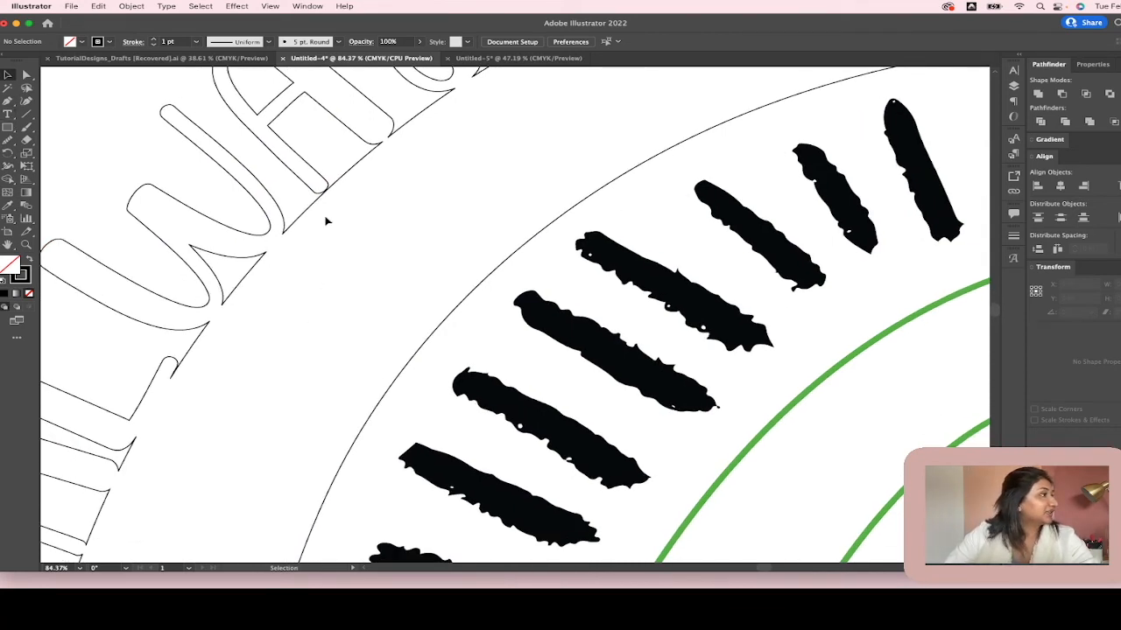
scroll(311, 184, "up", 5)
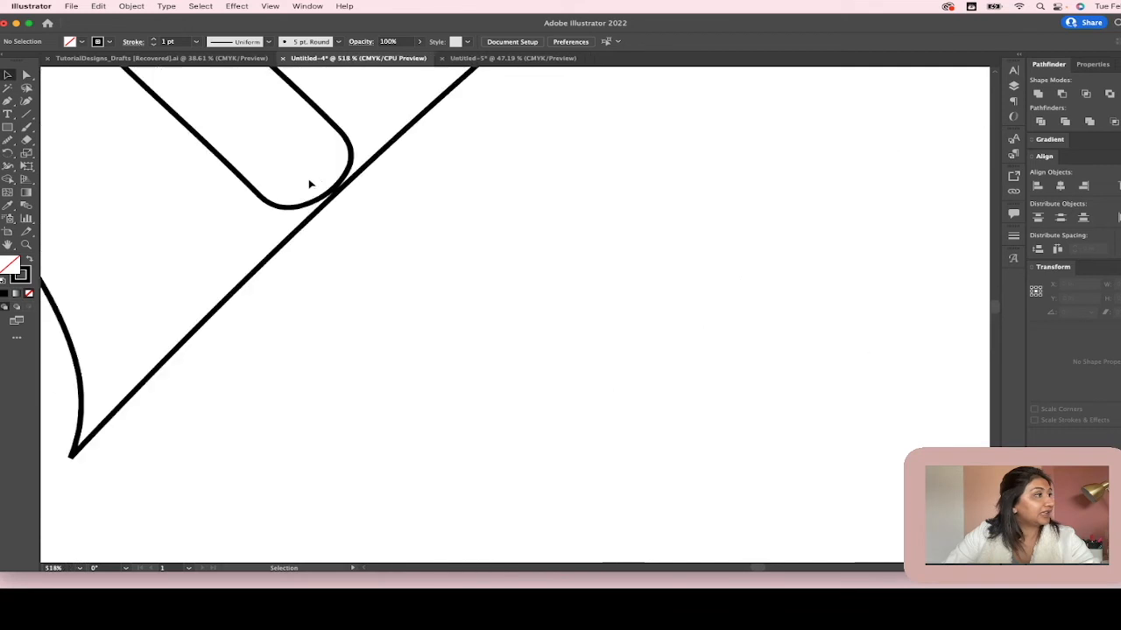
scroll(310, 184, "down", 3)
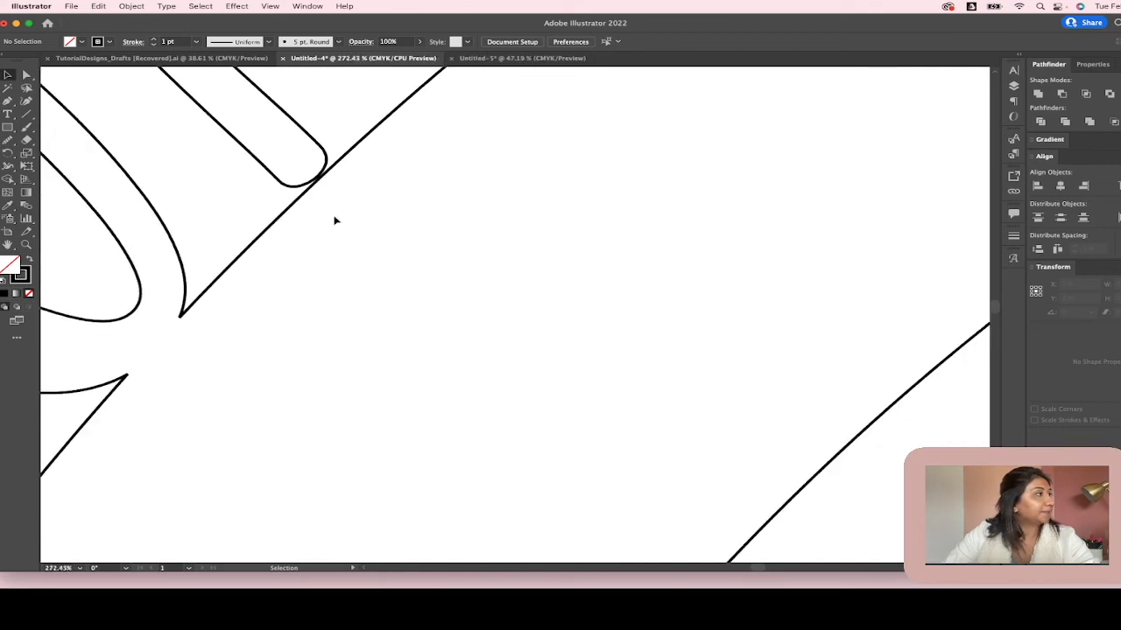
Draw a small ellipse over the narrow joint between the second A of ALWAYS and the arch, and select it with the united shape.
left_click(7, 128)
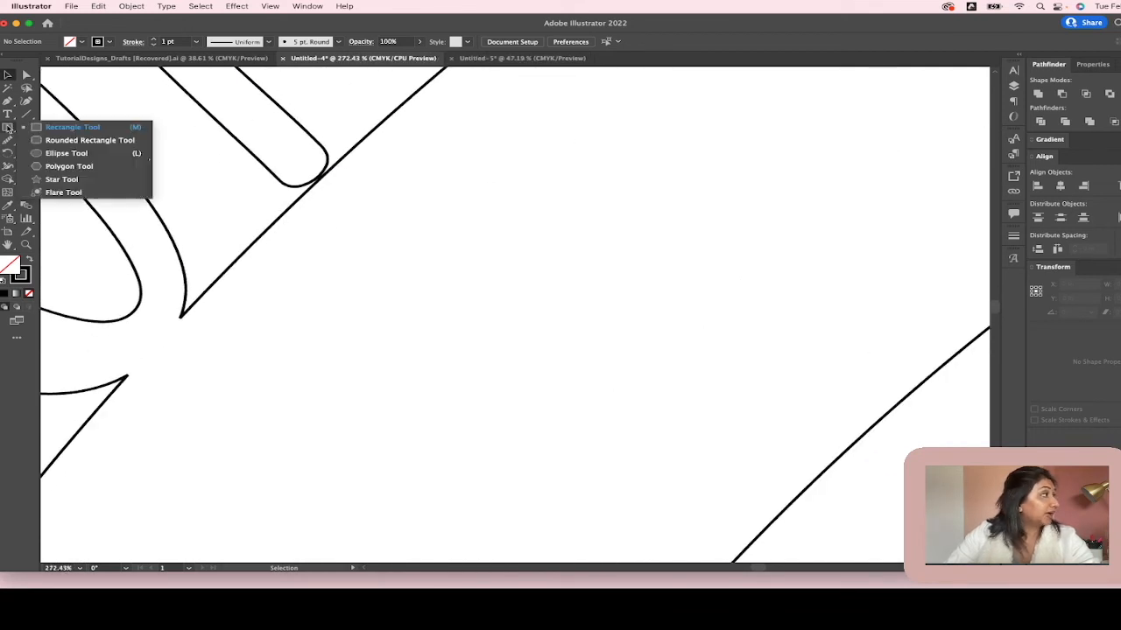
left_click(61, 153)
mouse_move(294, 157)
left_mouse_down()
mouse_move(350, 199)
mouse_move(350, 220)
left_mouse_up()
key("v")
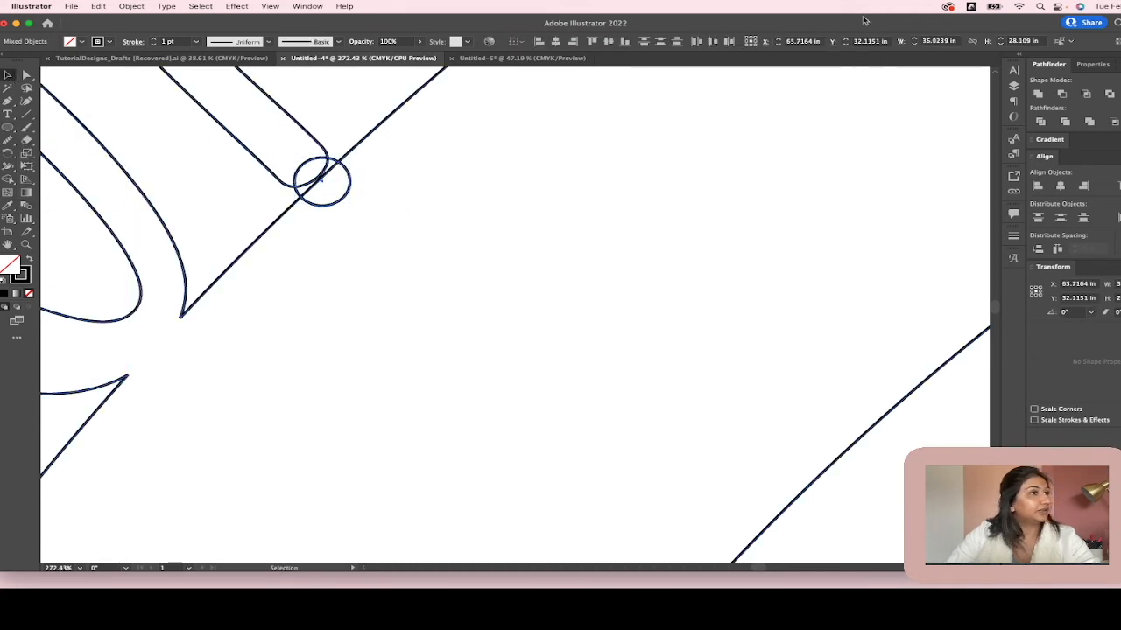
Unite the small ellipse with the lettering-and-arch shape to thicken the joint at the second A of ALWAYS, and check the merged outline.
left_click(1061, 94)
left_click(589, 183)
scroll(379, 185, "down", 5)
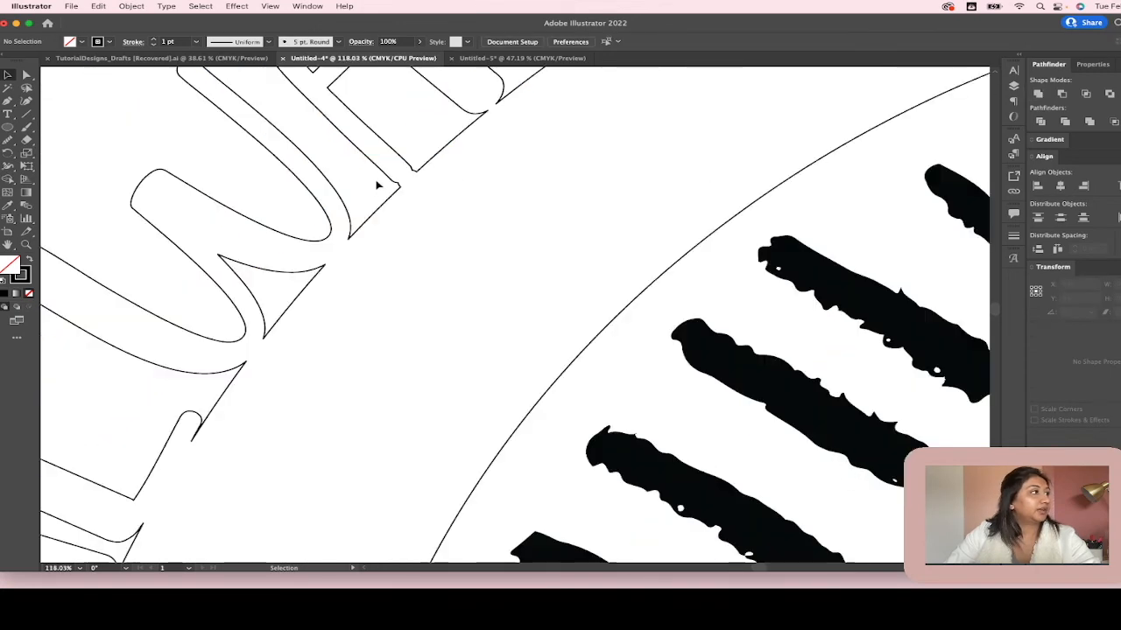
scroll(420, 196, "down", 3)
scroll(440, 206, "up", 5)
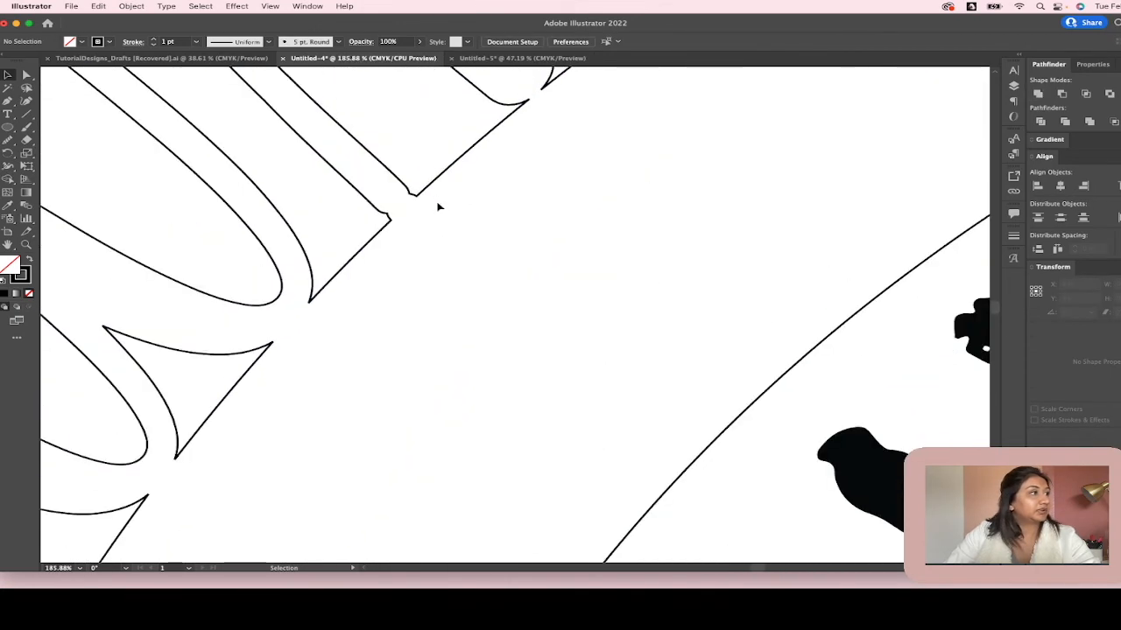
Enlarge the rainbow together with its lettering and centre it inside the red circle, leaving the circle unselected.
scroll(451, 226, "down", 6)
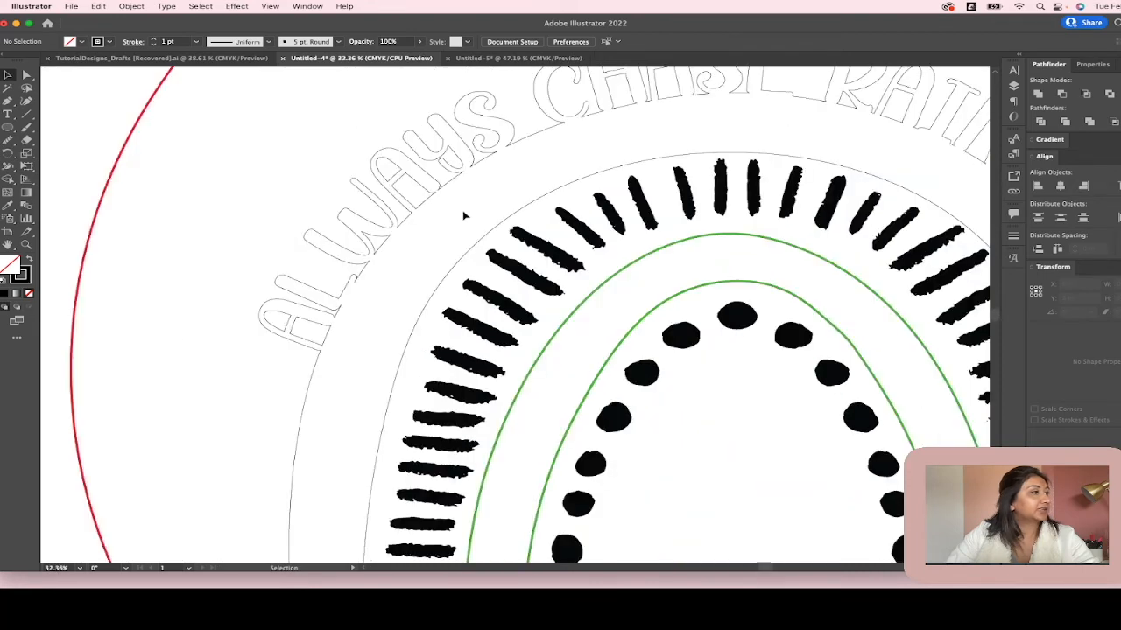
scroll(462, 221, "right", 2)
scroll(463, 220, "up", 1)
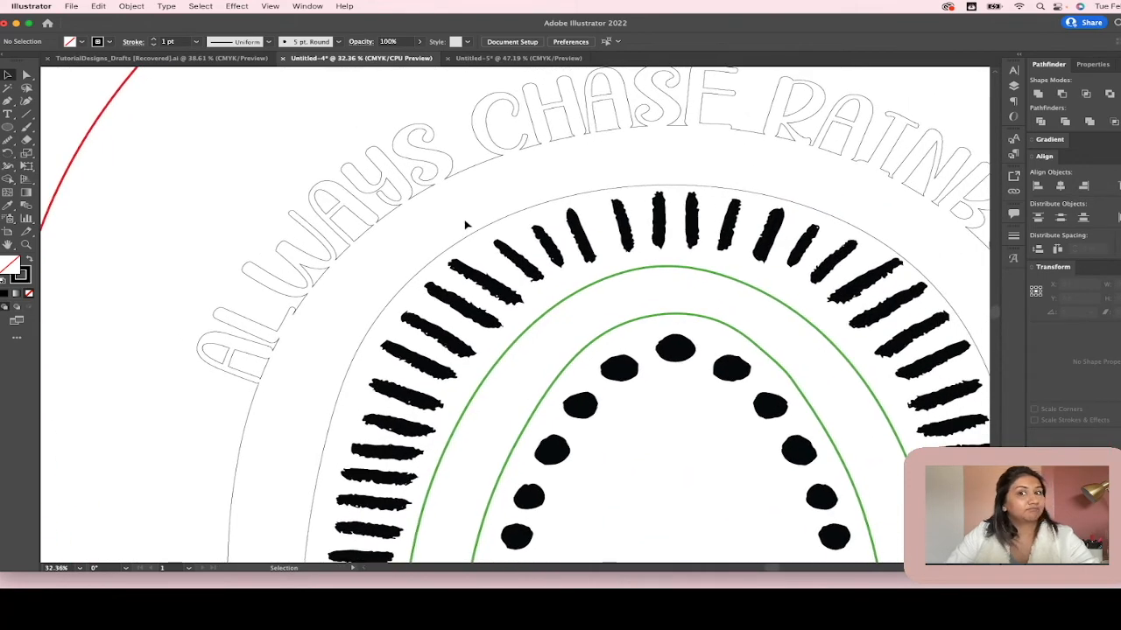
scroll(608, 225, "down", 3)
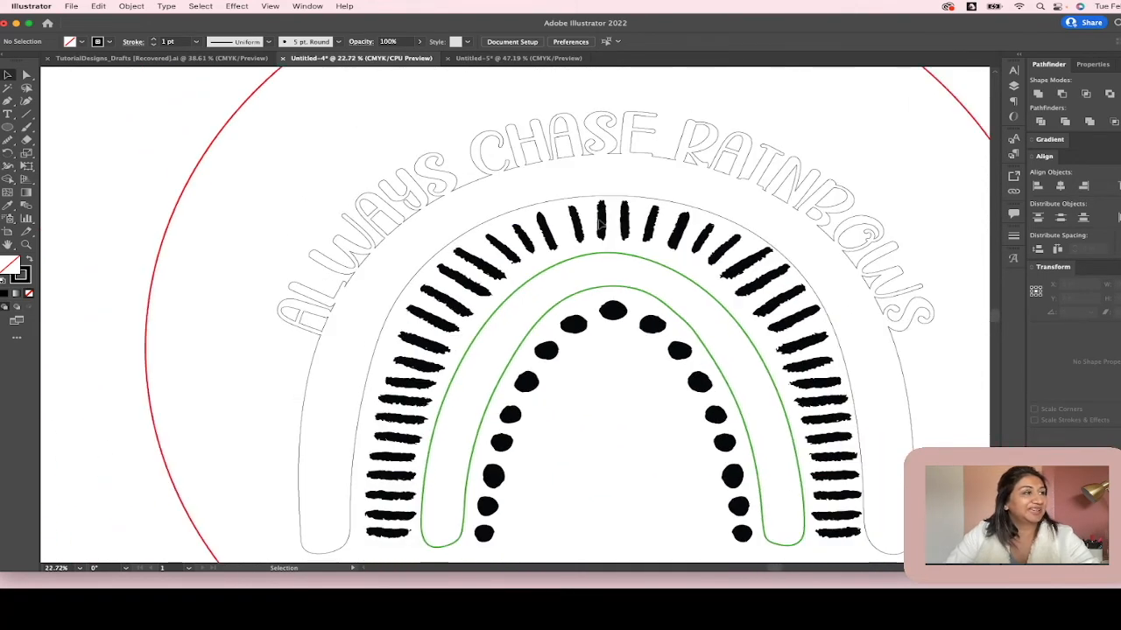
scroll(672, 243, "up", 2)
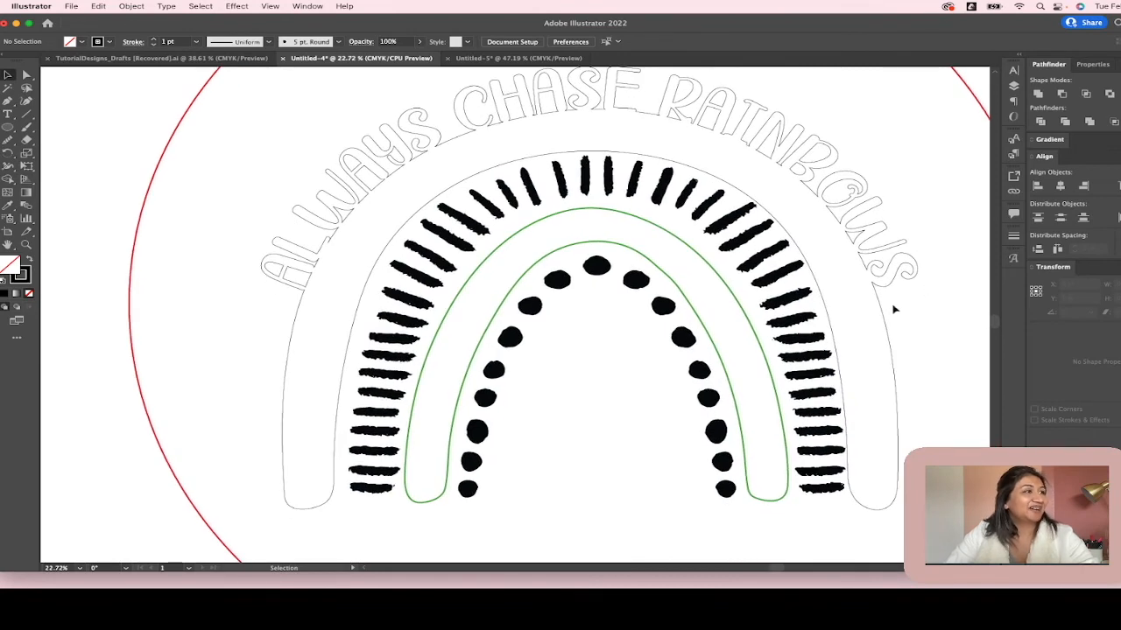
scroll(727, 232, "down", 3)
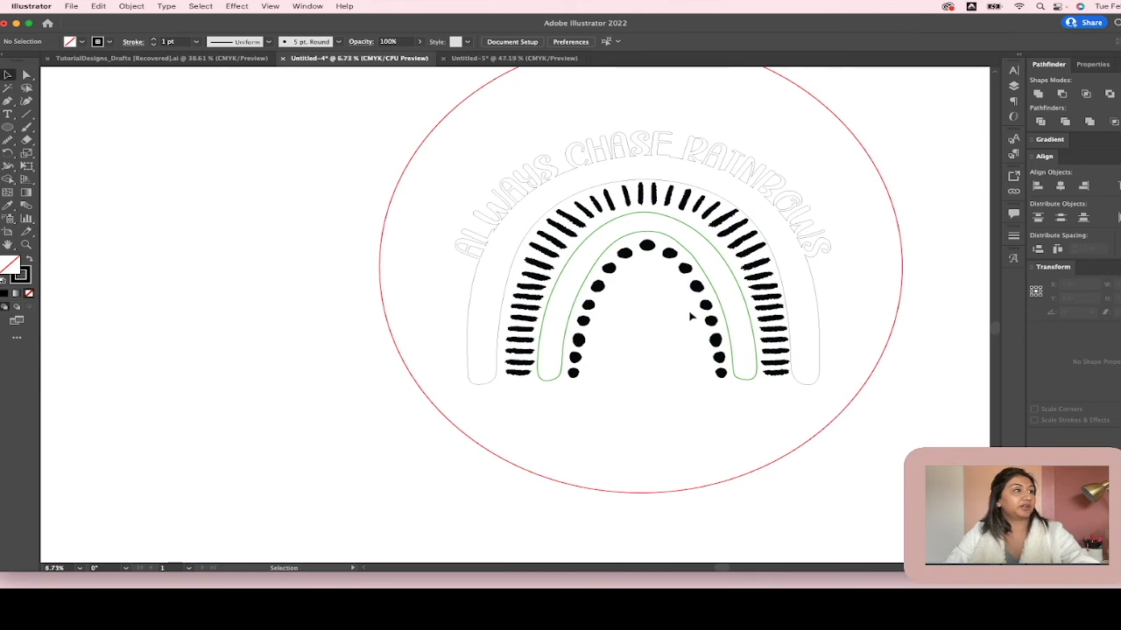
scroll(670, 324, "down", 3)
left_click_drag(587, 220, 685, 354)
mouse_move(650, 227)
left_mouse_down()
mouse_move(652, 203)
mouse_move(643, 230)
left_mouse_up()
left_click(826, 206)
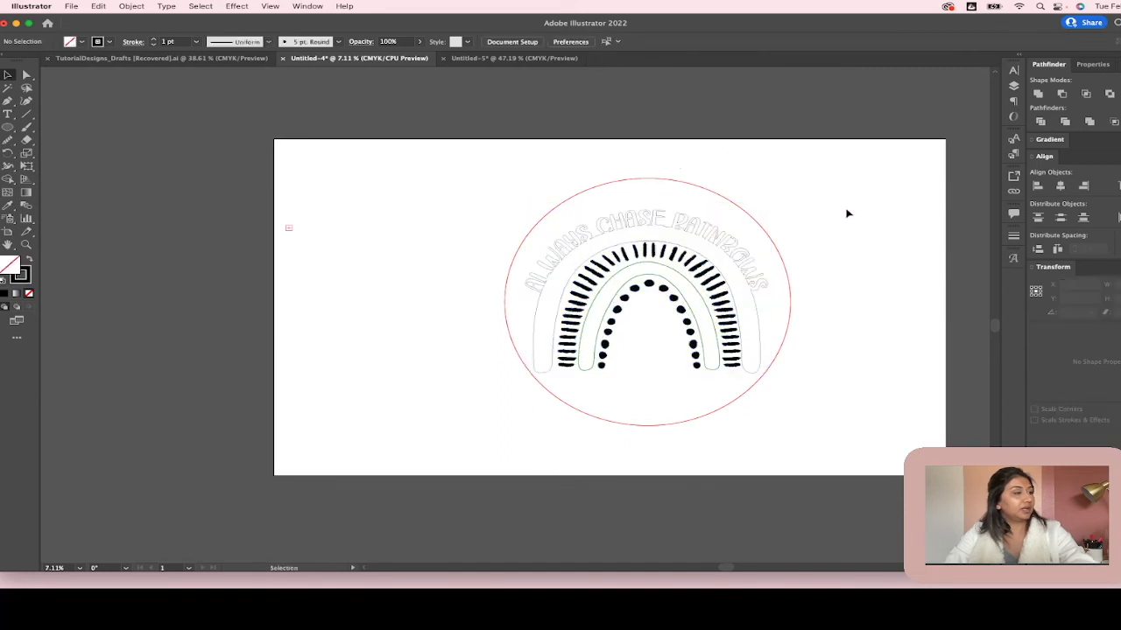
scroll(848, 218, "left", 1)
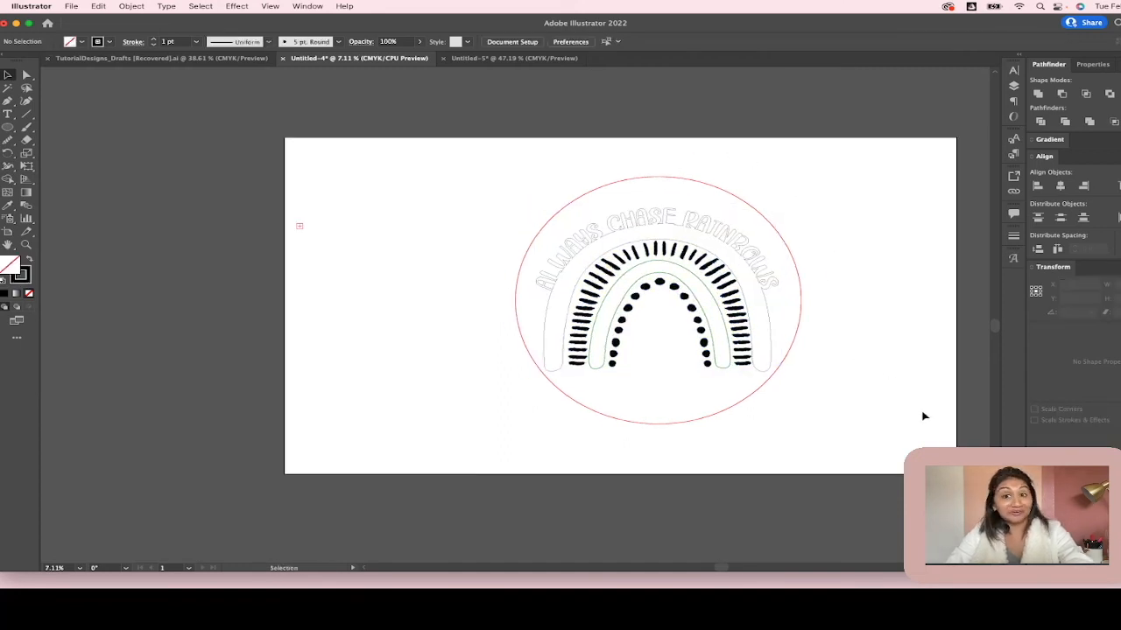